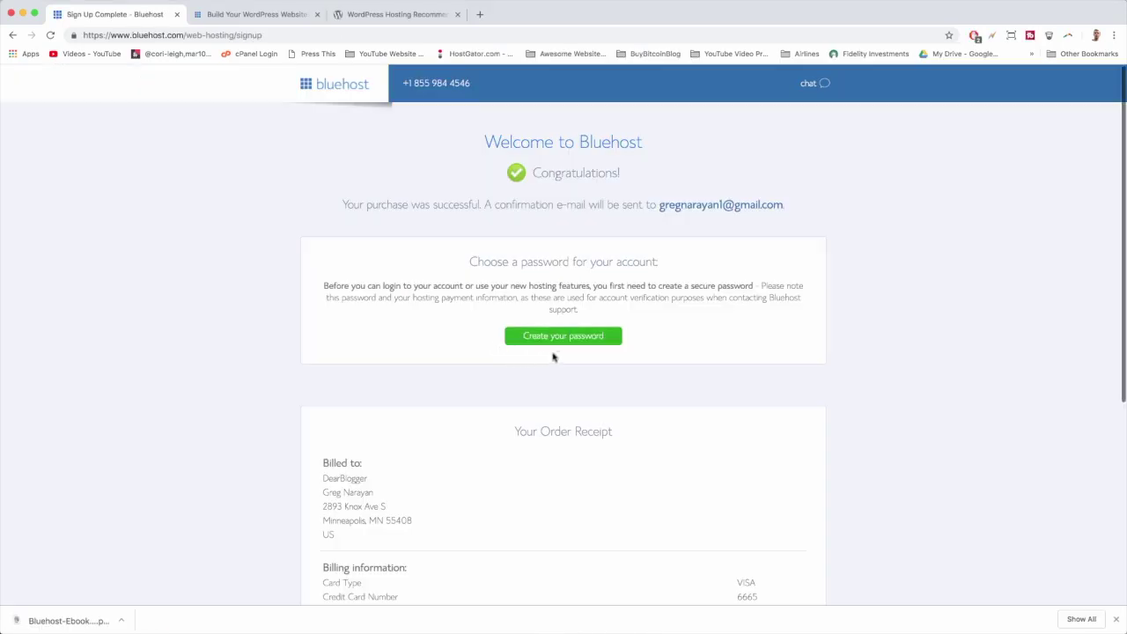
# Preview the password setup and theme picker, then browse the live site's Blog page.
pyautogui.click(564, 337)
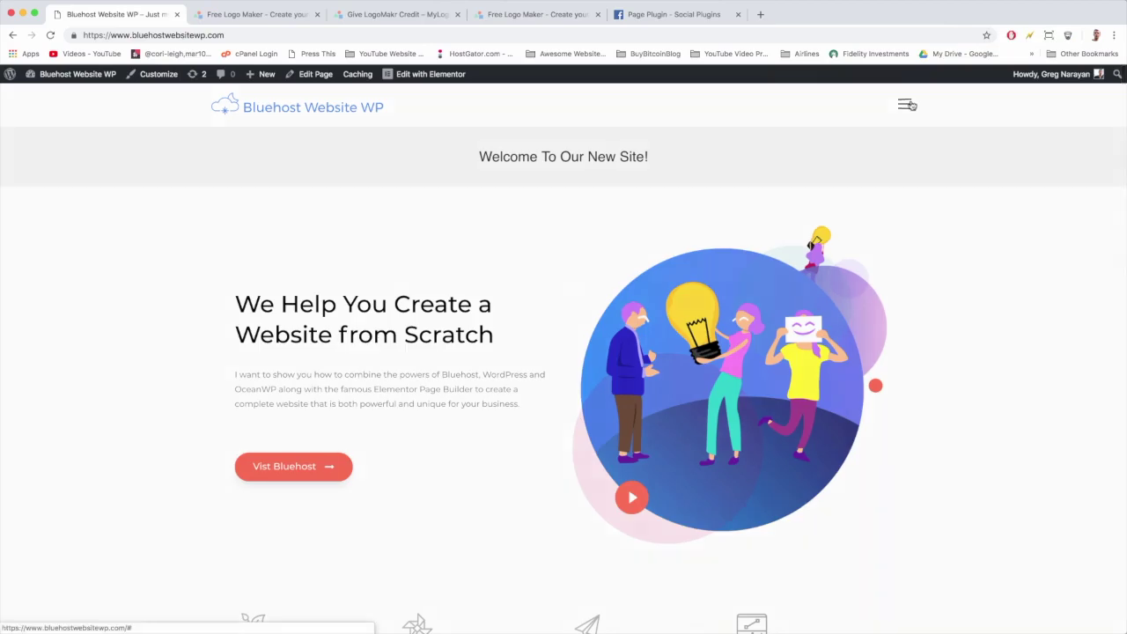
pyautogui.click(908, 105)
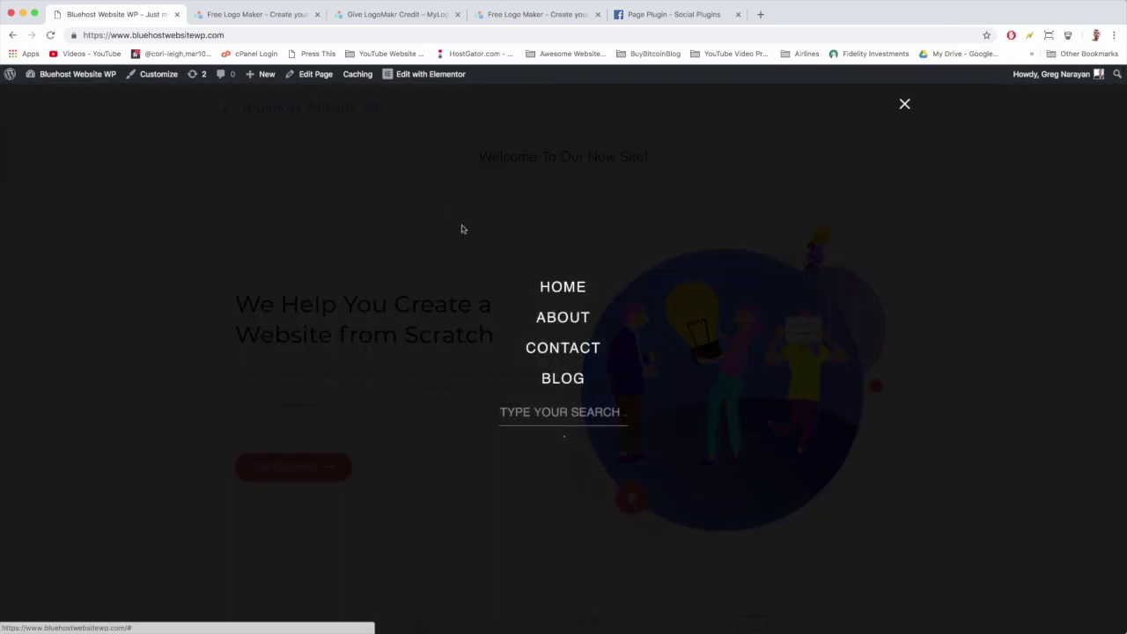
pyautogui.click(563, 381)
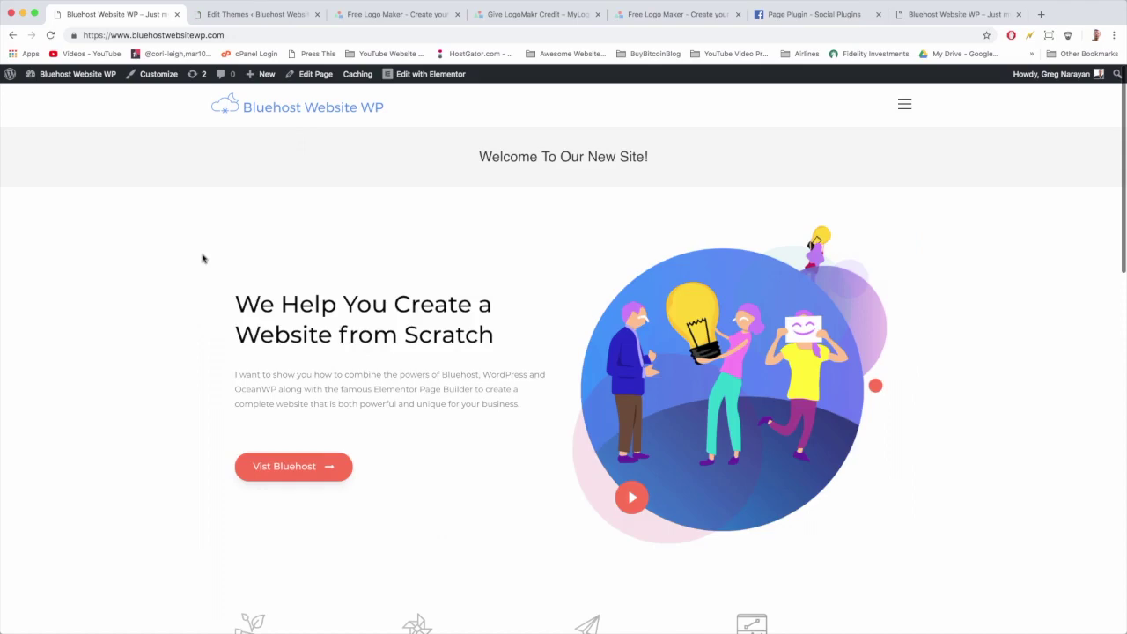
pyautogui.scroll(-15, 445, 273)
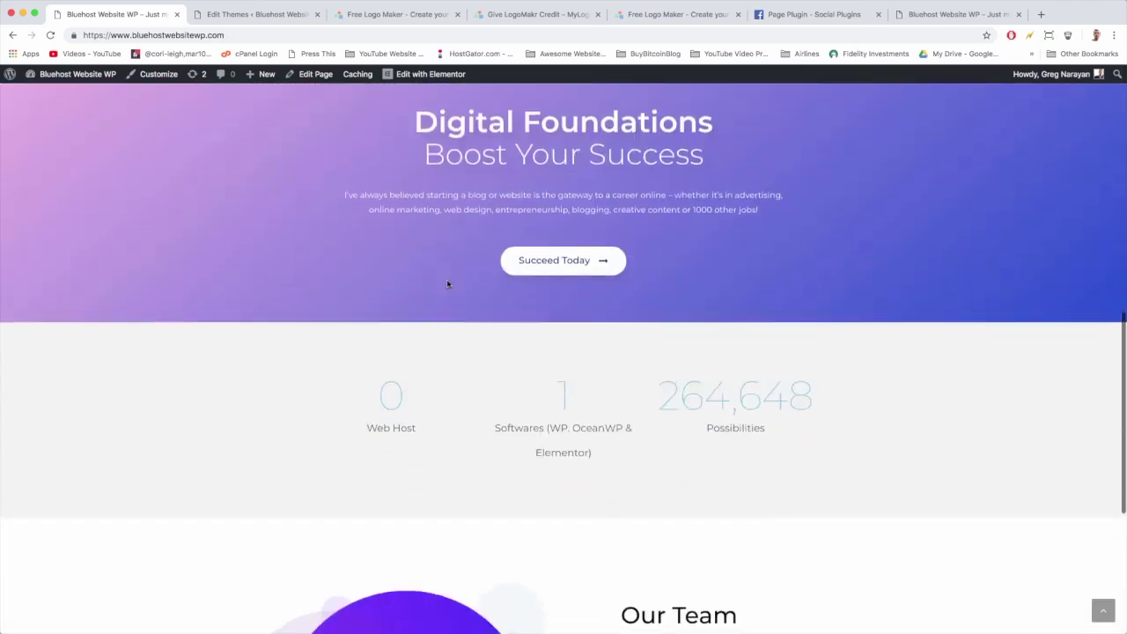
pyautogui.scroll(-5, 446, 284)
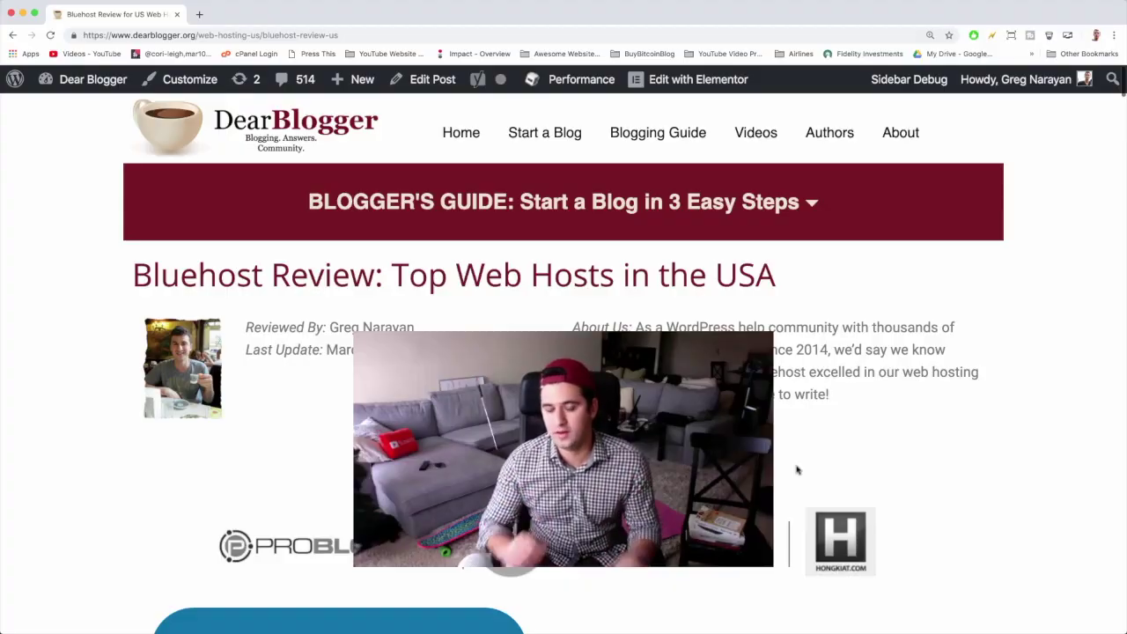
pyautogui.scroll(-5, 796, 470)
pyautogui.scroll(-10, 564, 360)
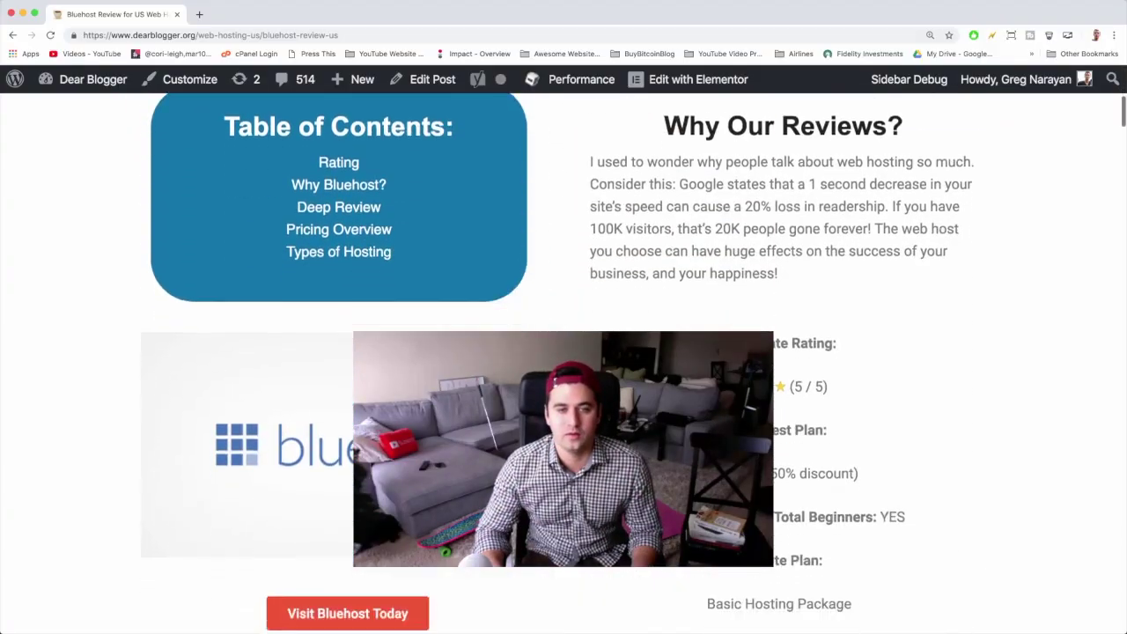
pyautogui.scroll(-8, 379, 280)
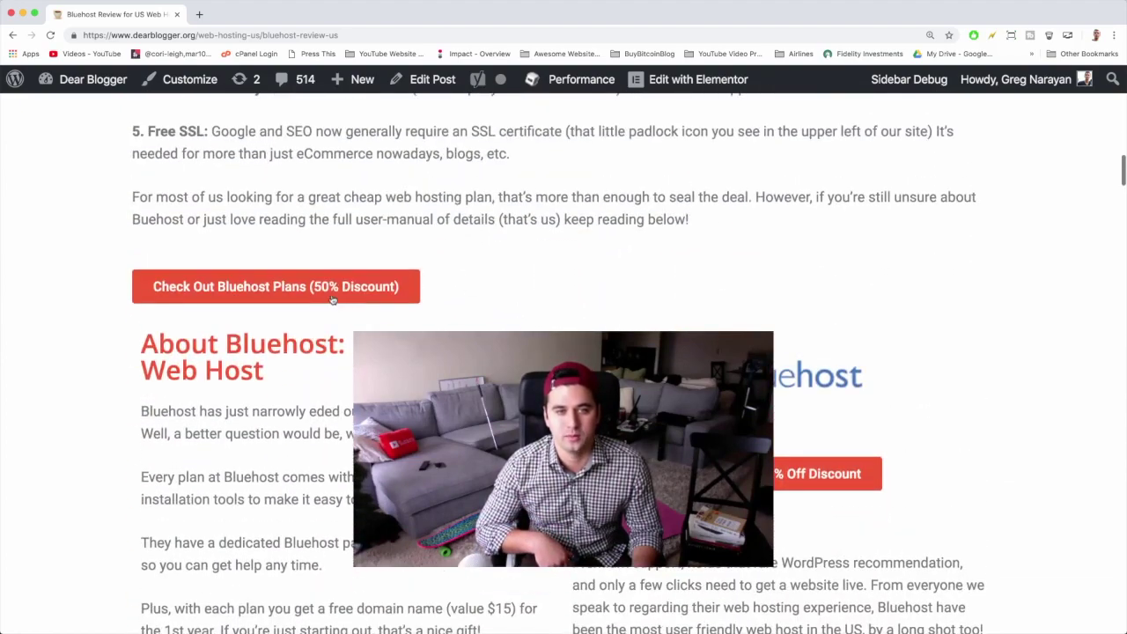
pyautogui.scroll(7, 611, 248)
pyautogui.scroll(14, 611, 247)
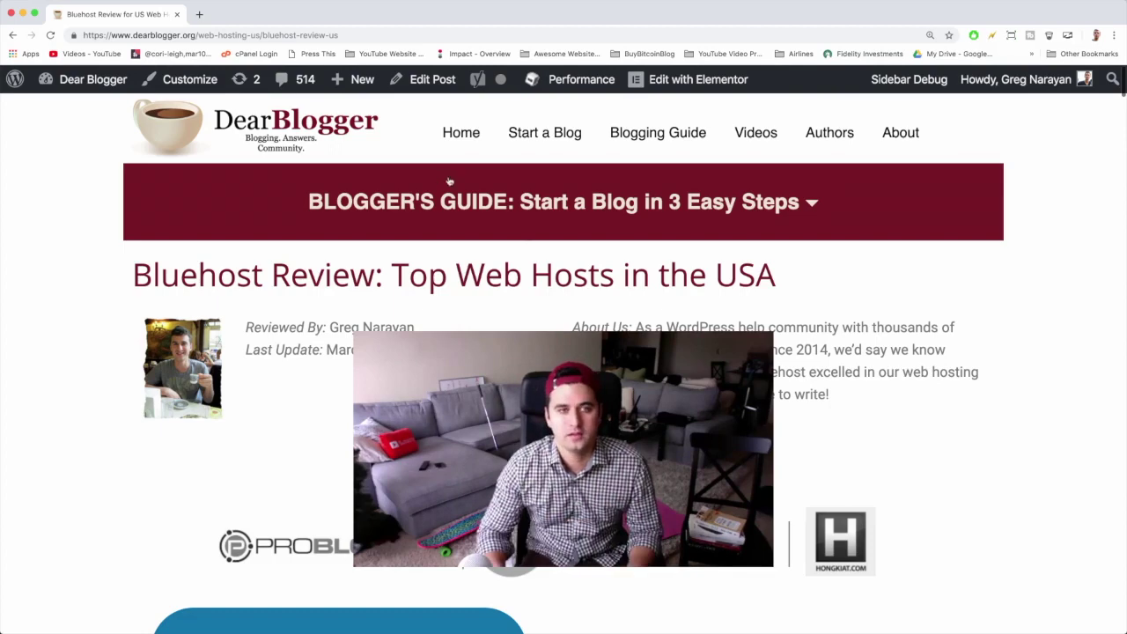
# Load dearblogger.org/bluehost in a new Chrome tab to reach Bluehost's hosting homepage.
pyautogui.click(199, 15)
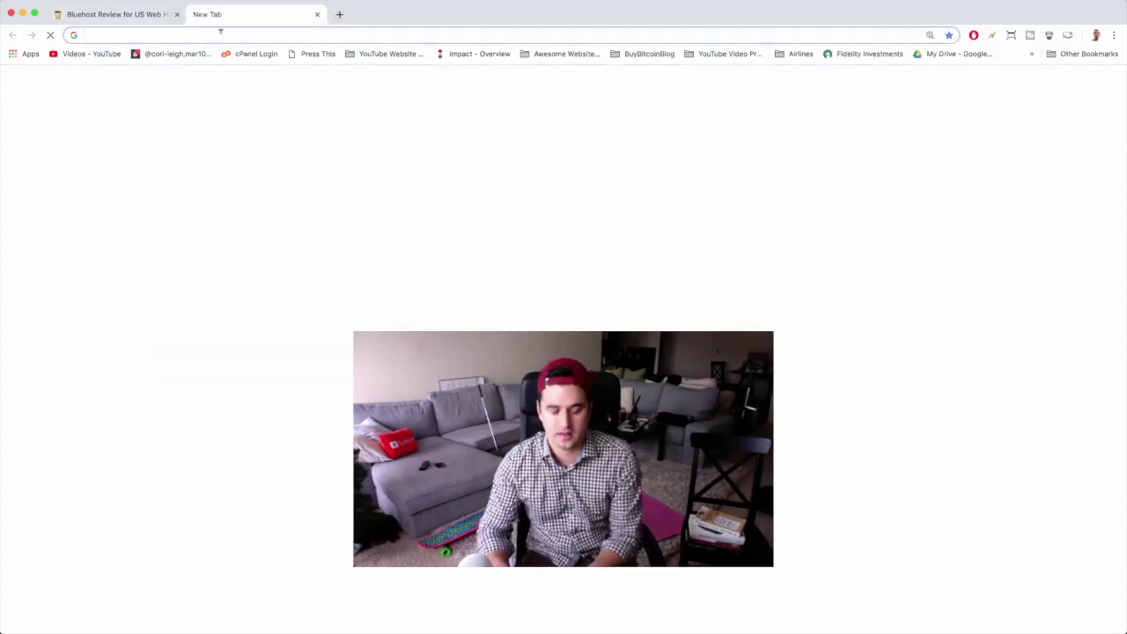
pyautogui.write('dearblog')
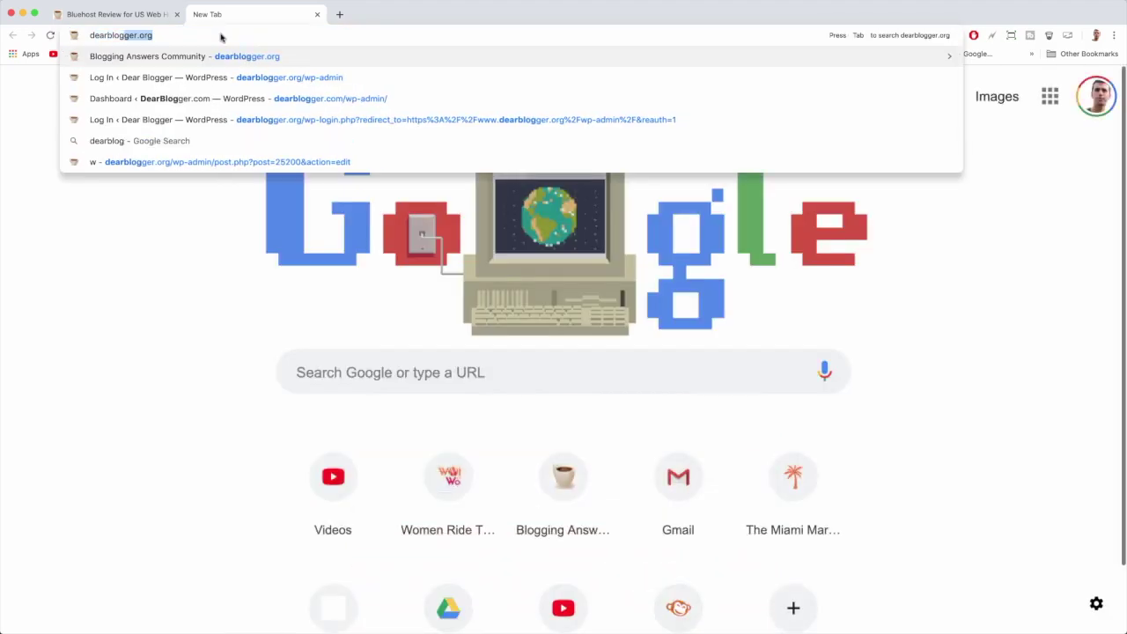
pyautogui.write('ger')
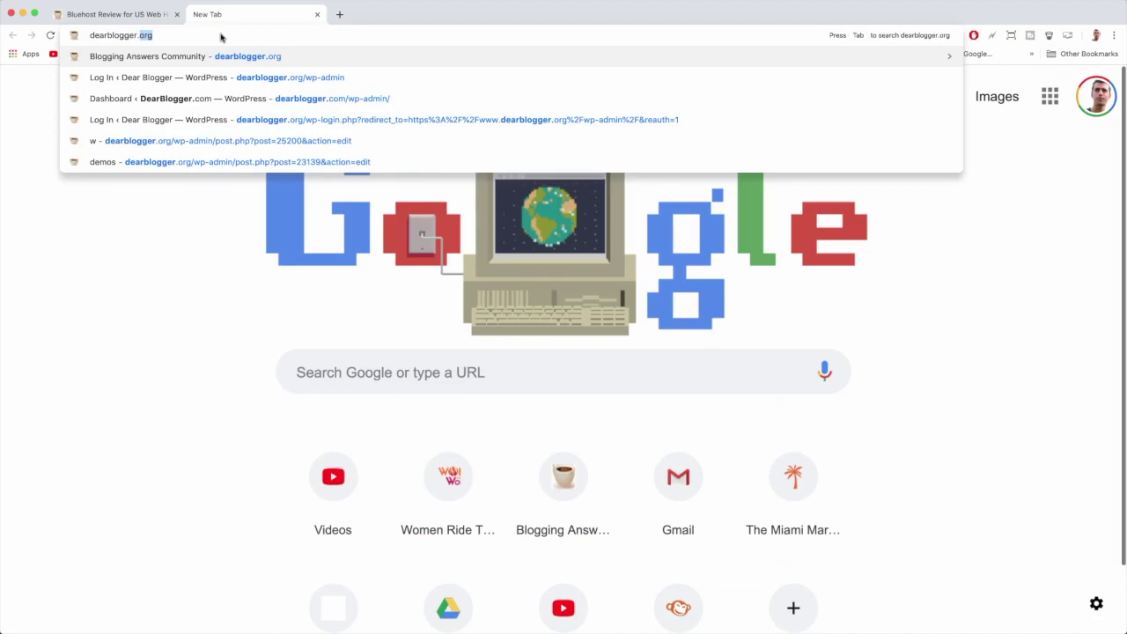
pyautogui.write('.org/b')
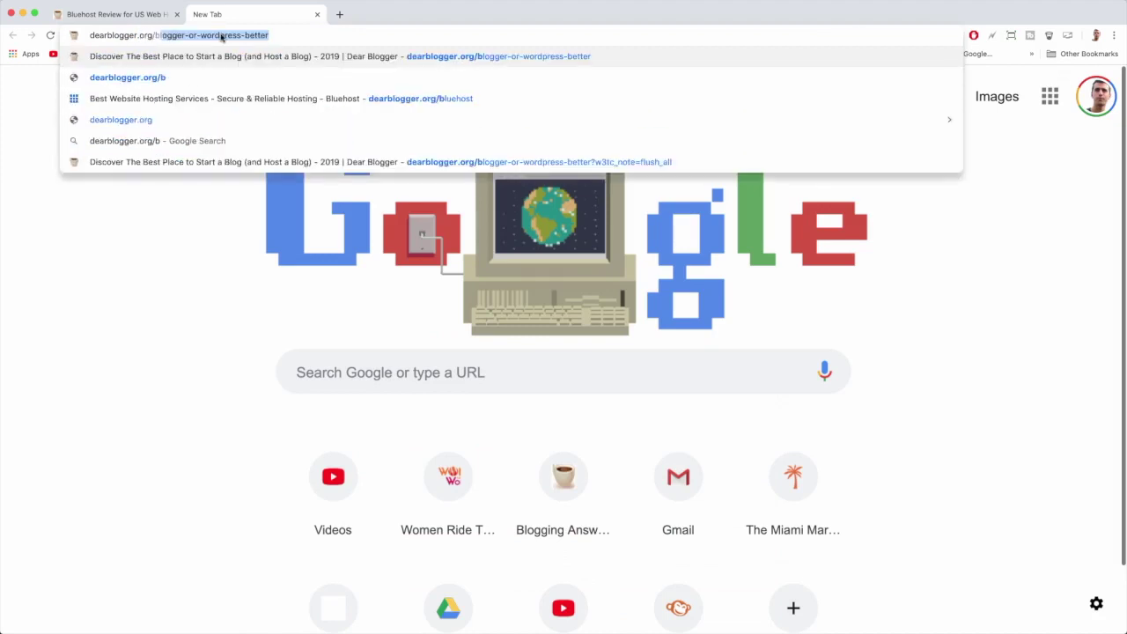
pyautogui.write('luehost')
pyautogui.press('Return')
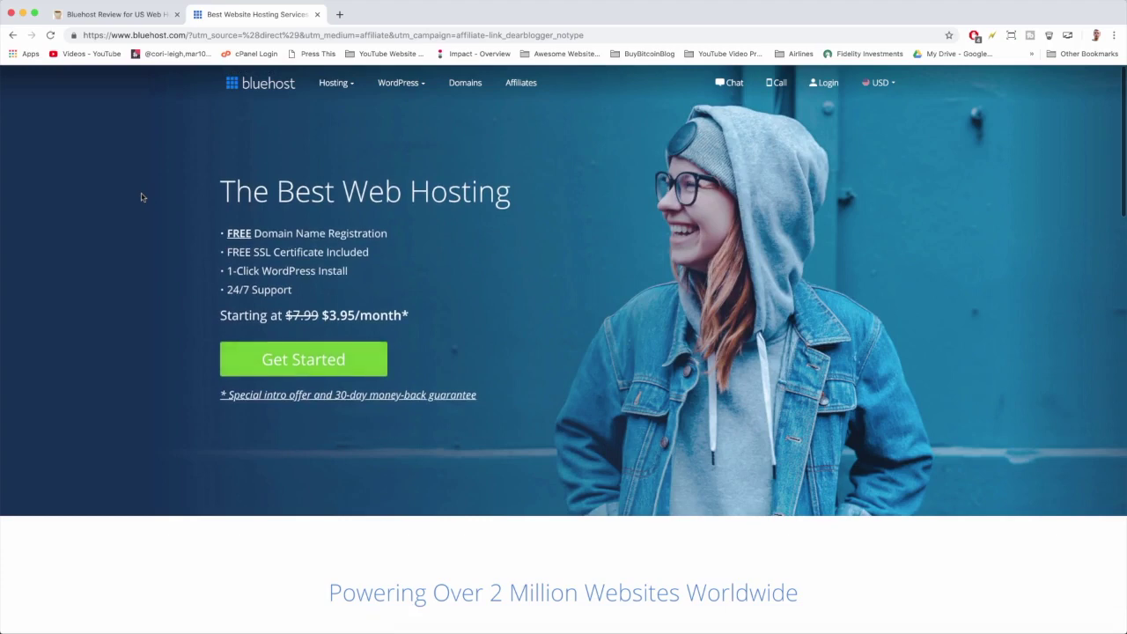
pyautogui.scroll(-4, 572, 288)
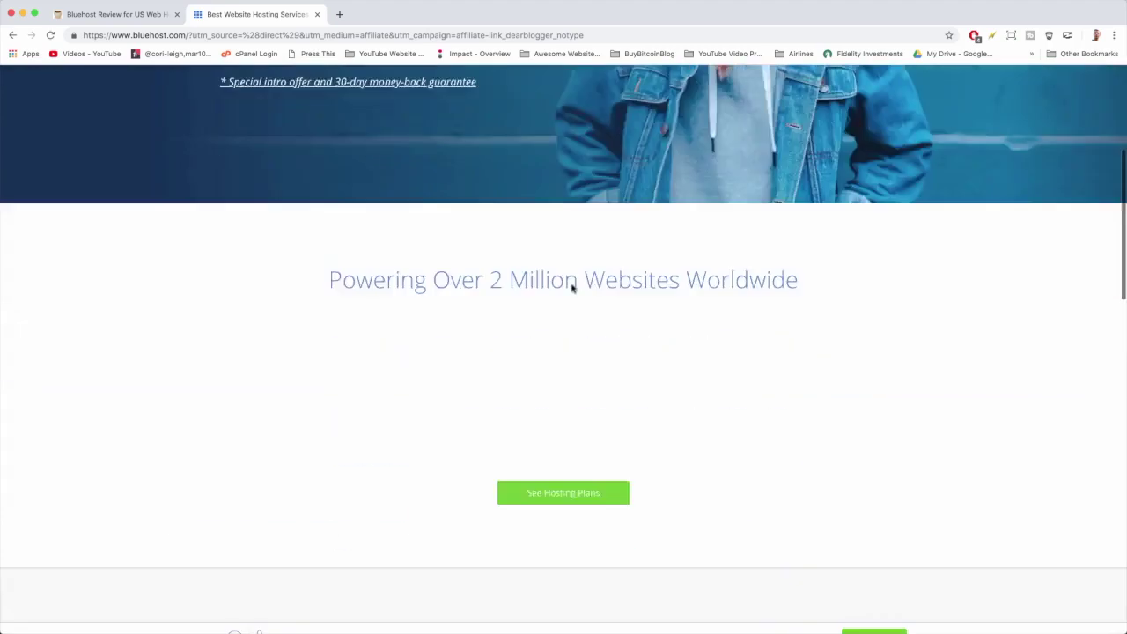
pyautogui.scroll(-20, 572, 288)
pyautogui.scroll(20, 572, 288)
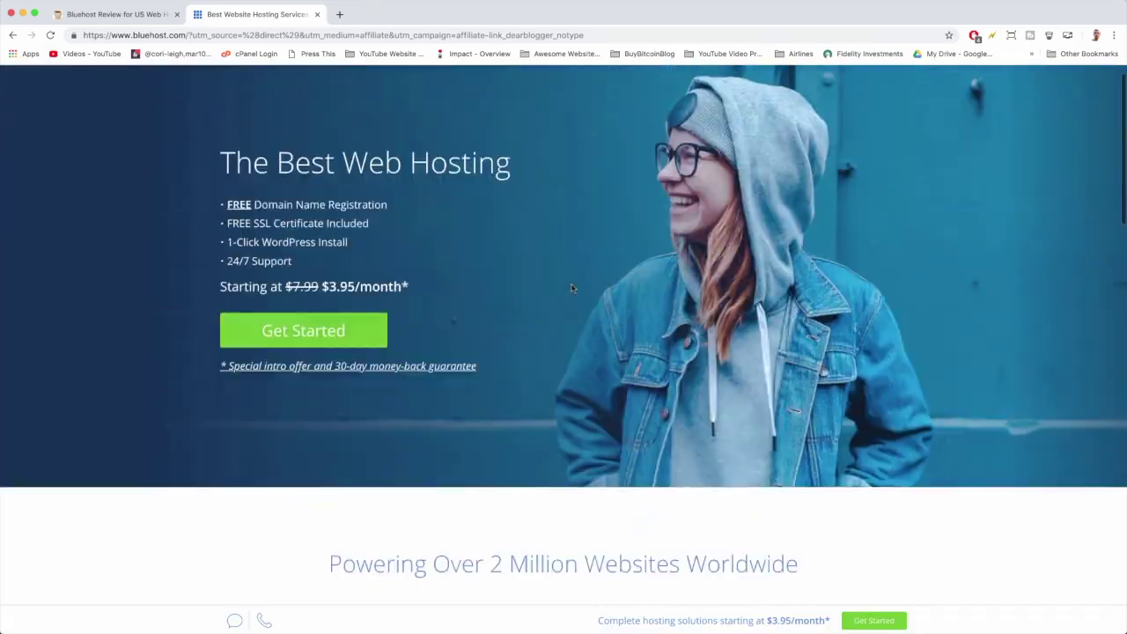
pyautogui.scroll(1, 571, 288)
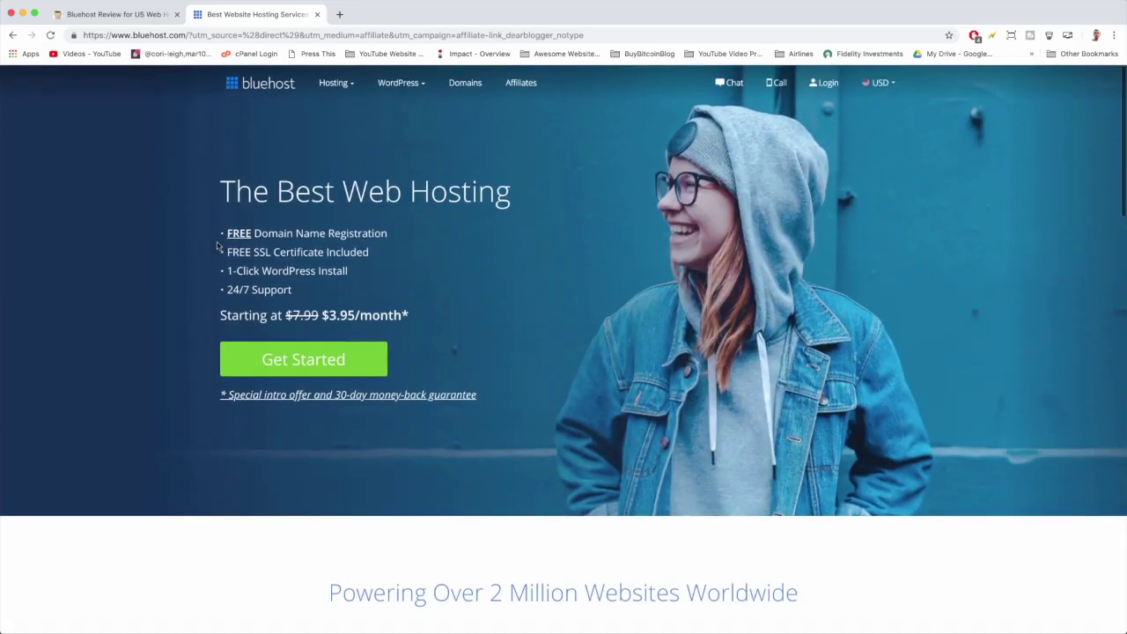
pyautogui.moveTo(391, 234); pyautogui.dragTo(221, 235)
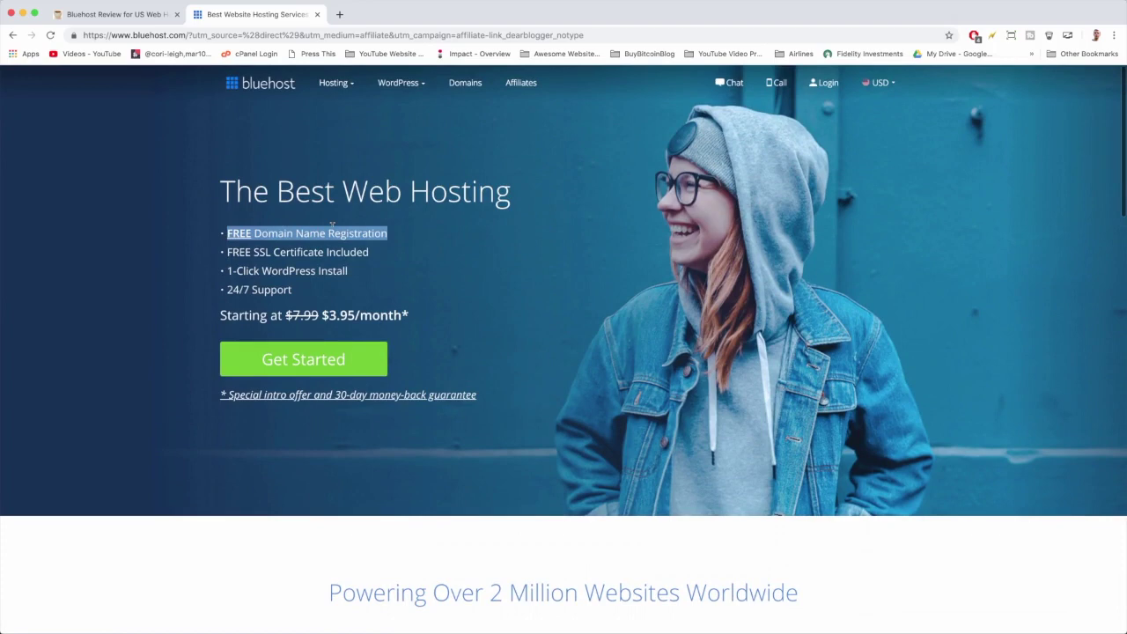
pyautogui.click(361, 230)
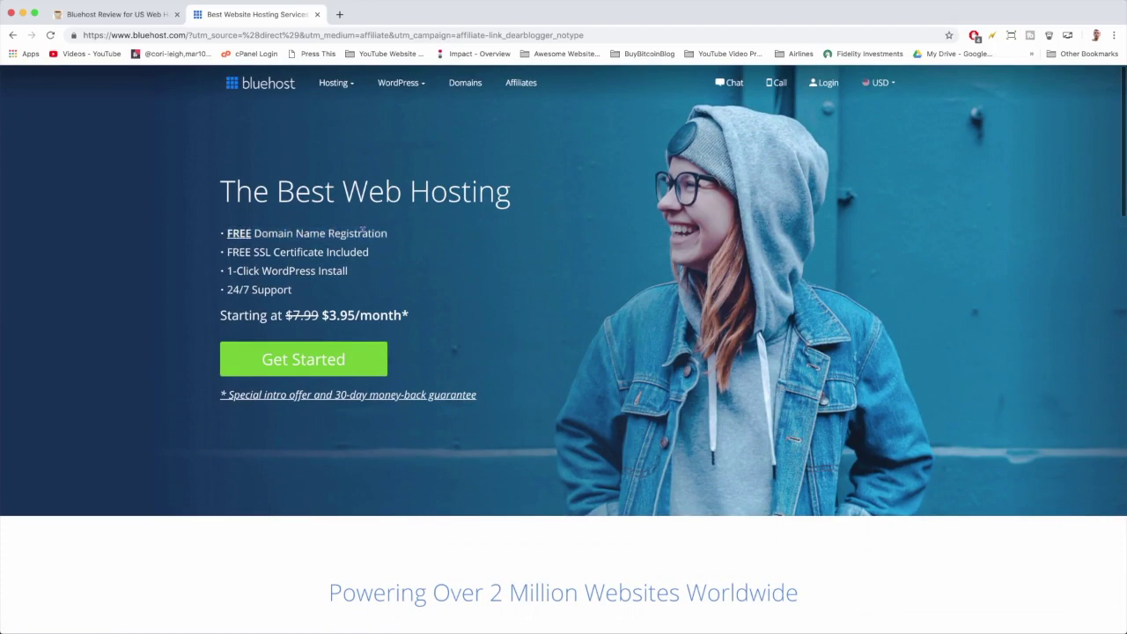
pyautogui.moveTo(376, 252); pyautogui.dragTo(224, 255)
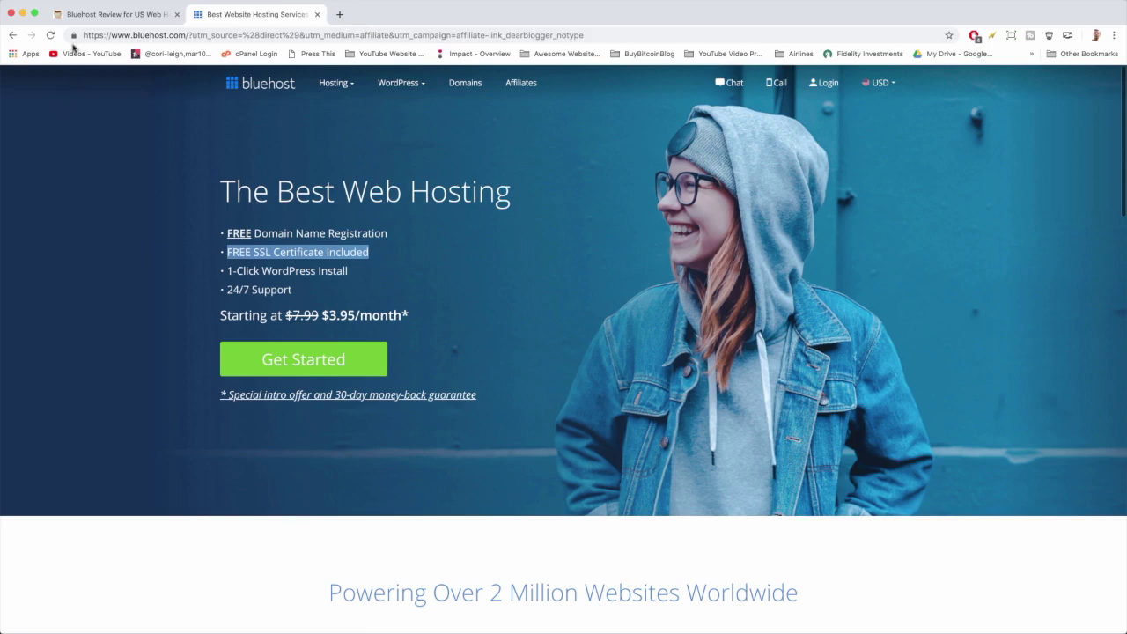
pyautogui.click(74, 35)
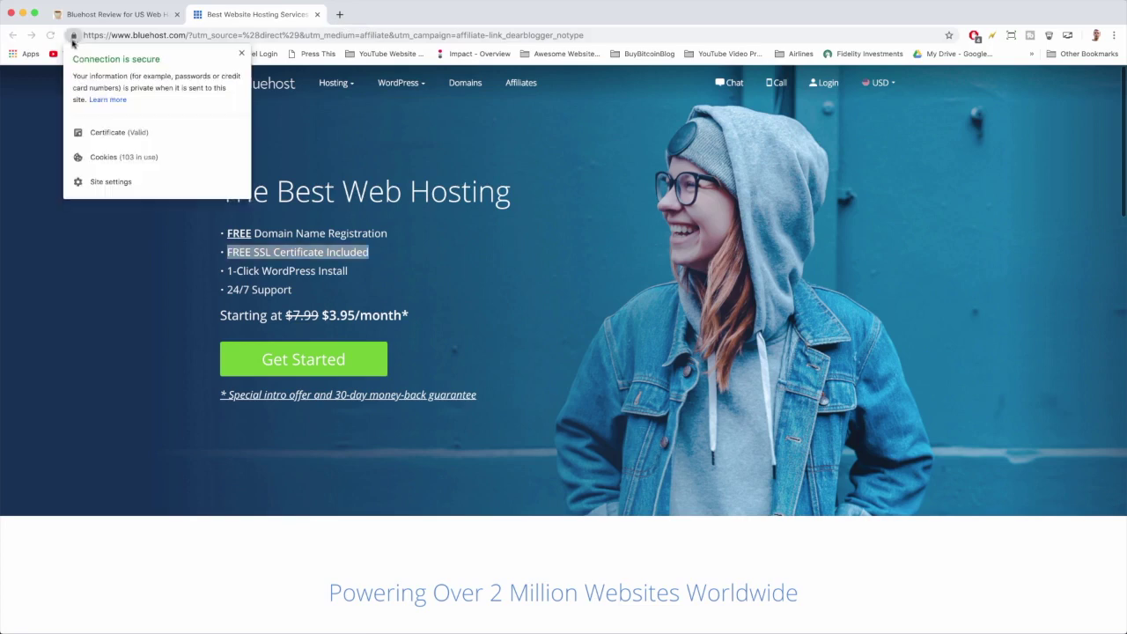
pyautogui.click(113, 15)
pyautogui.click(74, 36)
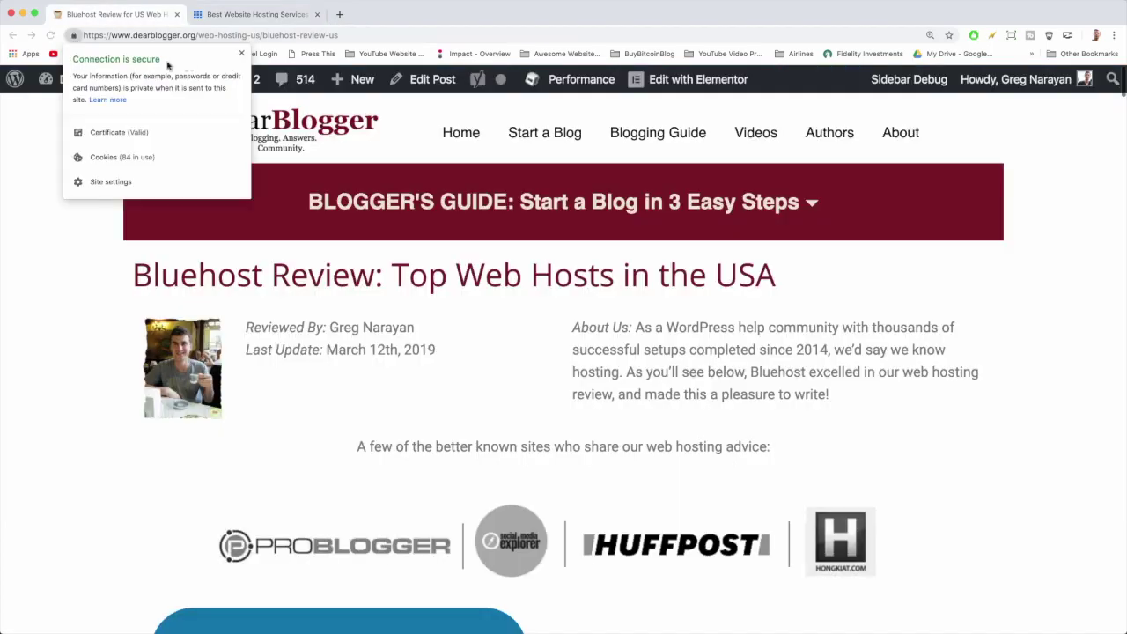
pyautogui.click(268, 15)
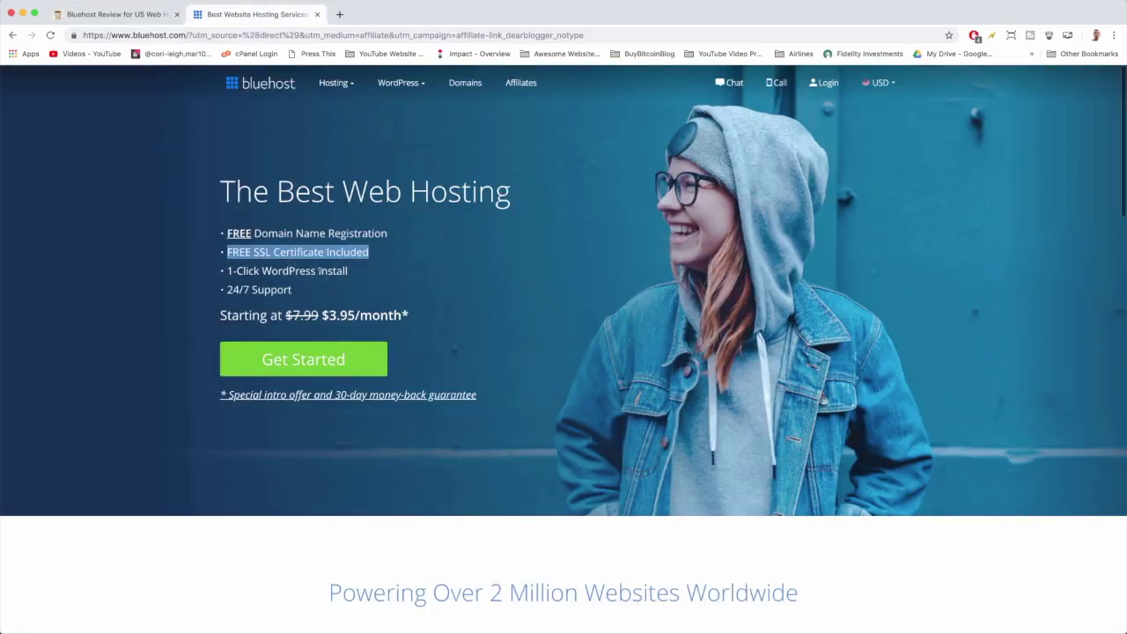
pyautogui.moveTo(359, 274); pyautogui.dragTo(211, 271)
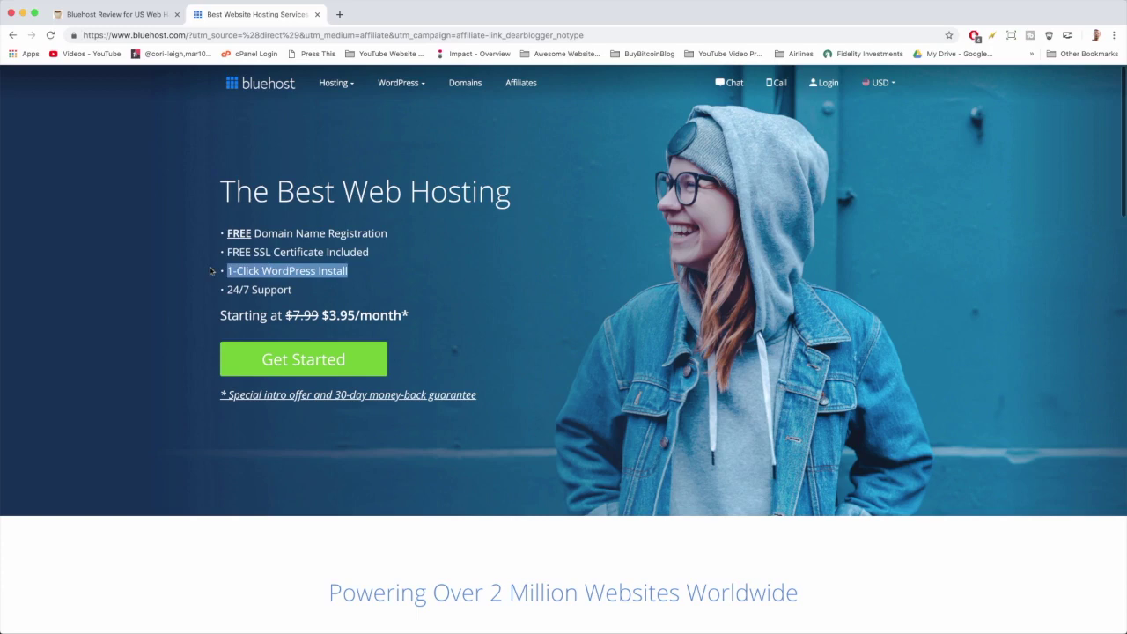
pyautogui.moveTo(306, 296); pyautogui.dragTo(406, 314)
pyautogui.click(305, 290)
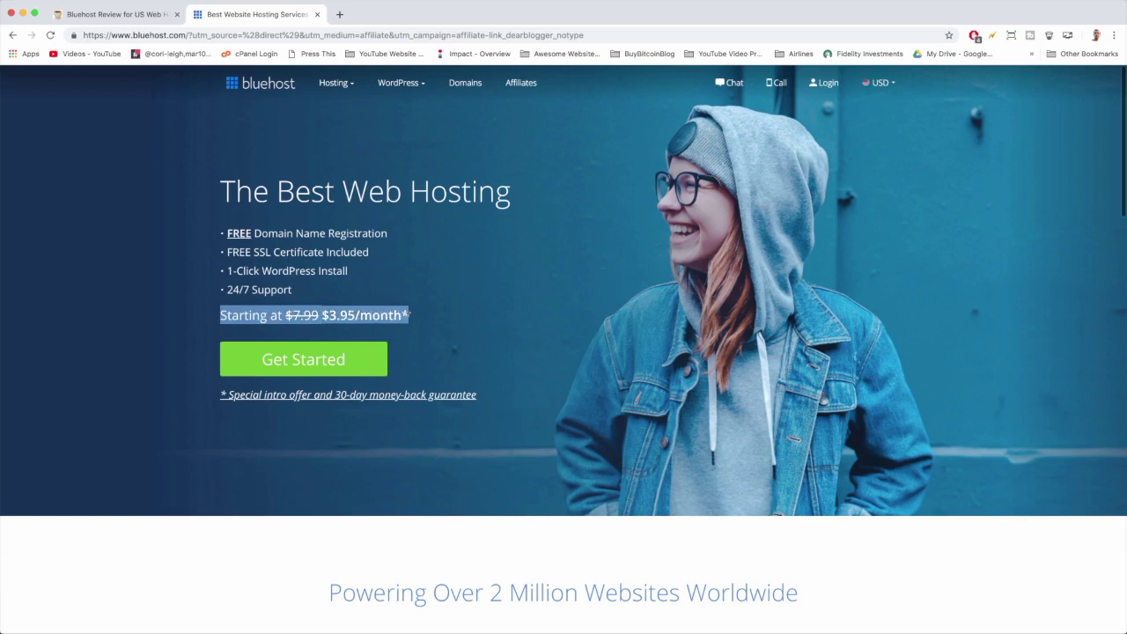
pyautogui.click(144, 151)
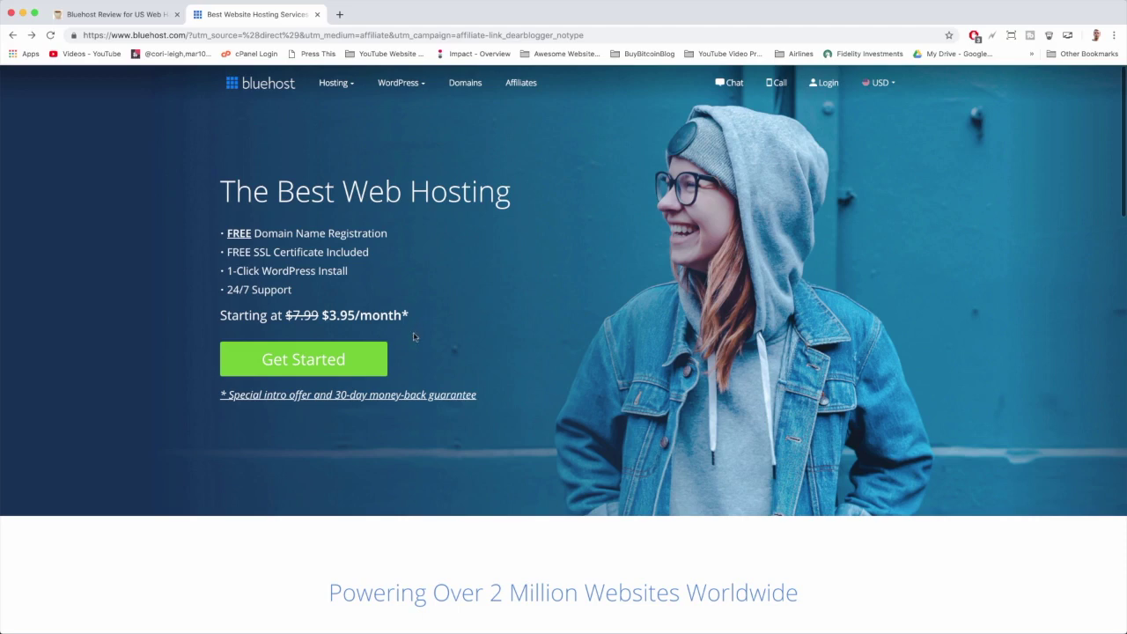
# Start signup, compare the hosting plans, and select the basic plan at $3.95/month.
pyautogui.moveTo(402, 89)
pyautogui.click(371, 361)
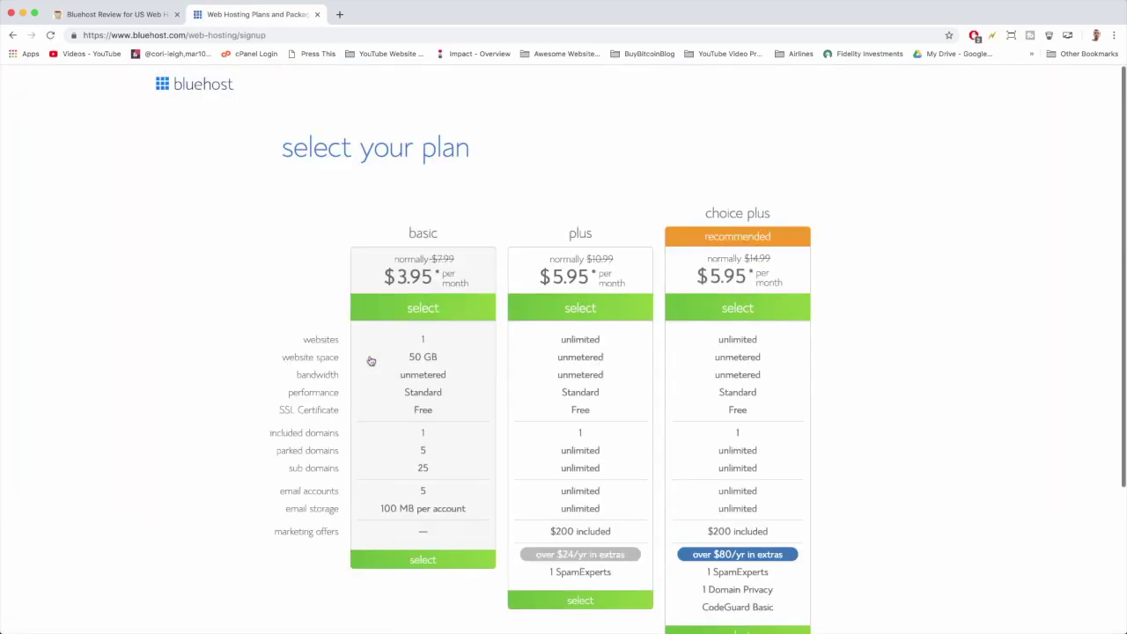
pyautogui.scroll(-2, 370, 361)
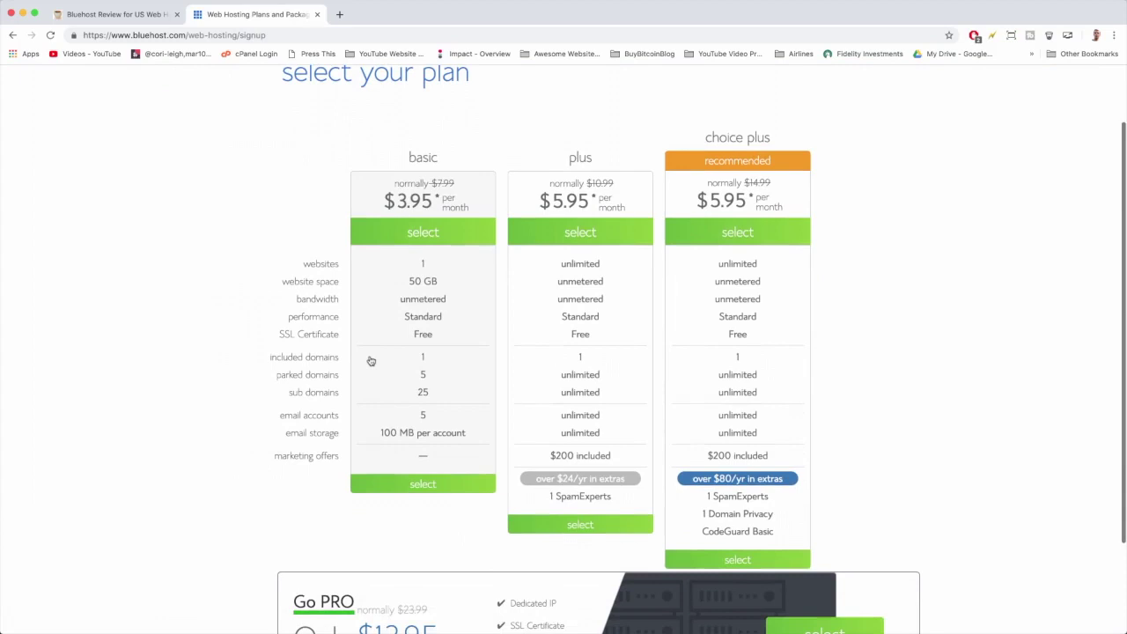
pyautogui.scroll(-1, 370, 361)
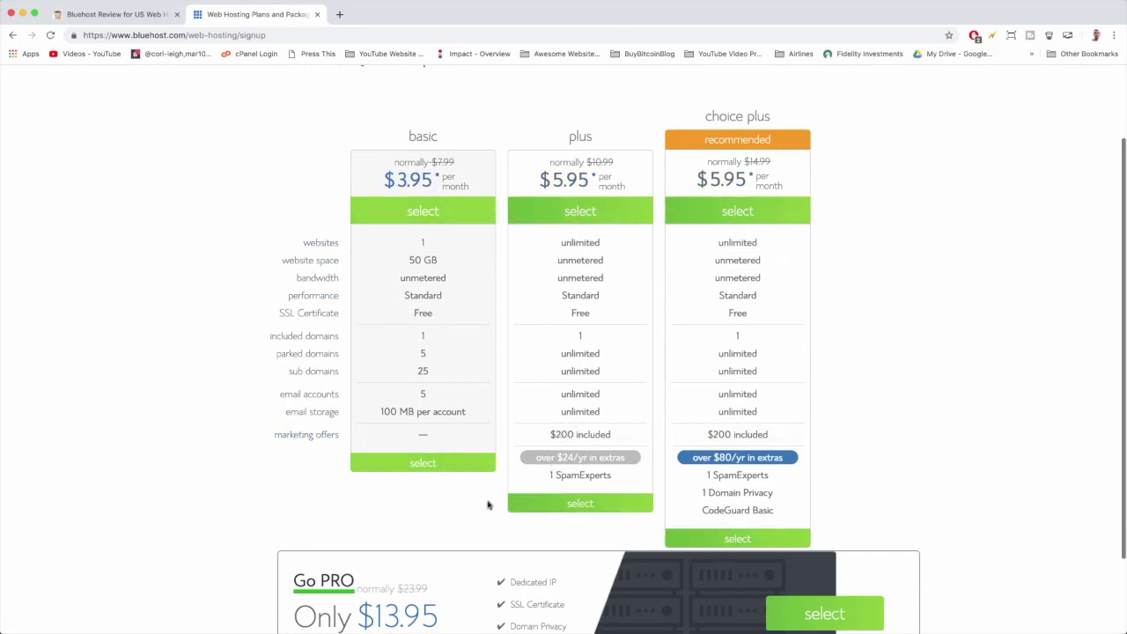
pyautogui.scroll(-2, 570, 380)
pyautogui.scroll(2, 578, 369)
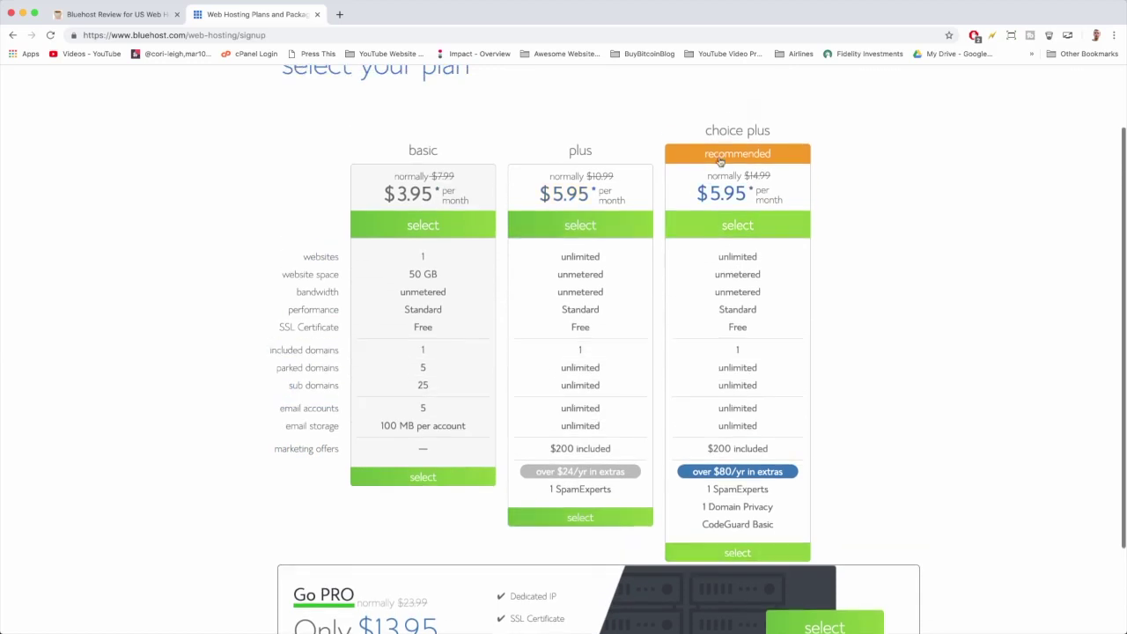
pyautogui.scroll(-3, 688, 384)
pyautogui.scroll(-3, 687, 385)
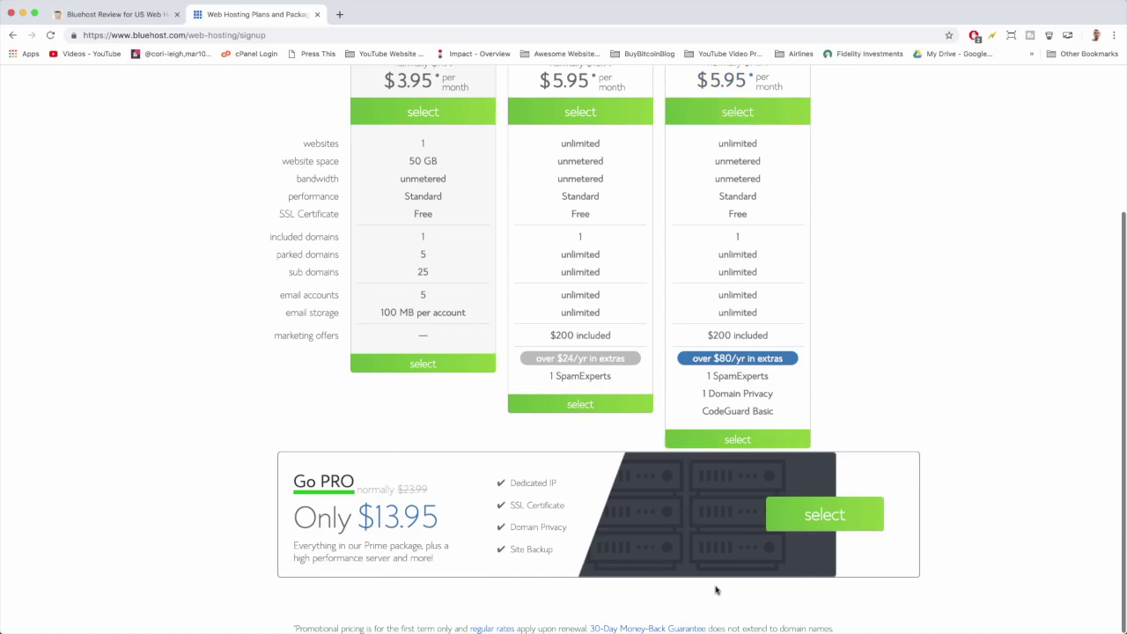
pyautogui.scroll(3, 715, 590)
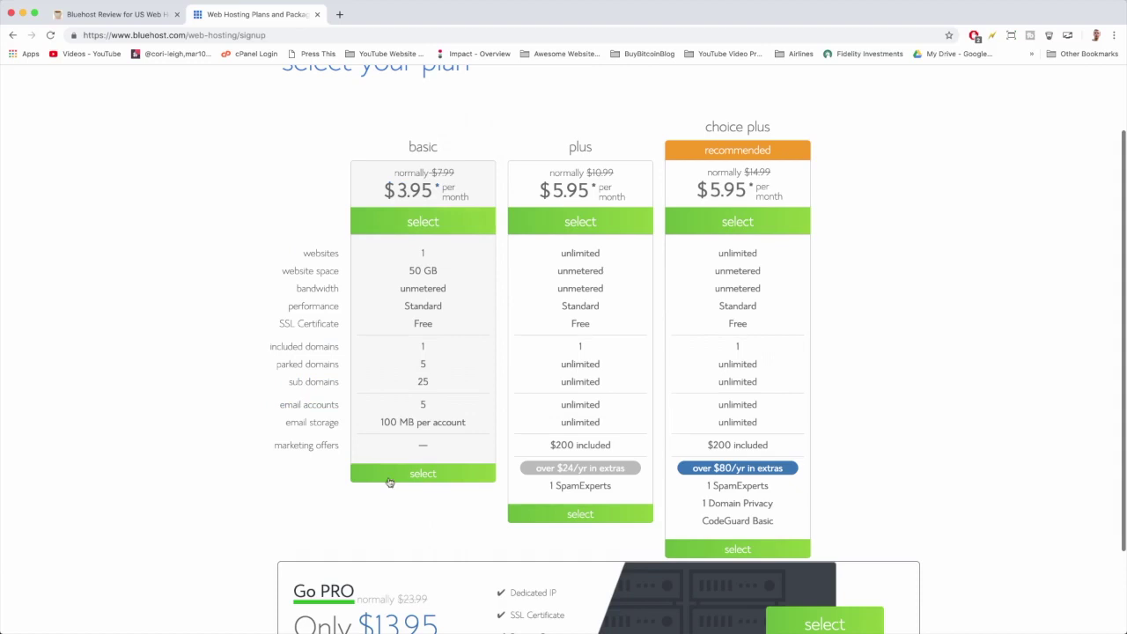
pyautogui.click(465, 225)
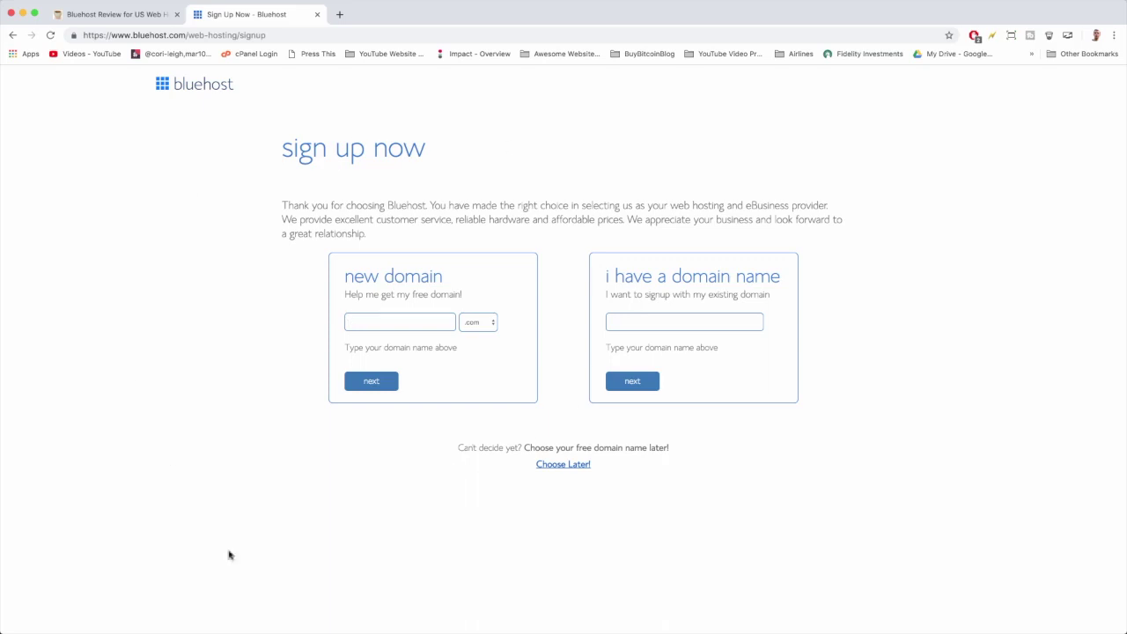
# Try claiming the free domain bluehostwebsitewp.com, which is rejected as already in use.
pyautogui.click(400, 325)
pyautogui.write('bluehostwebsitewp')
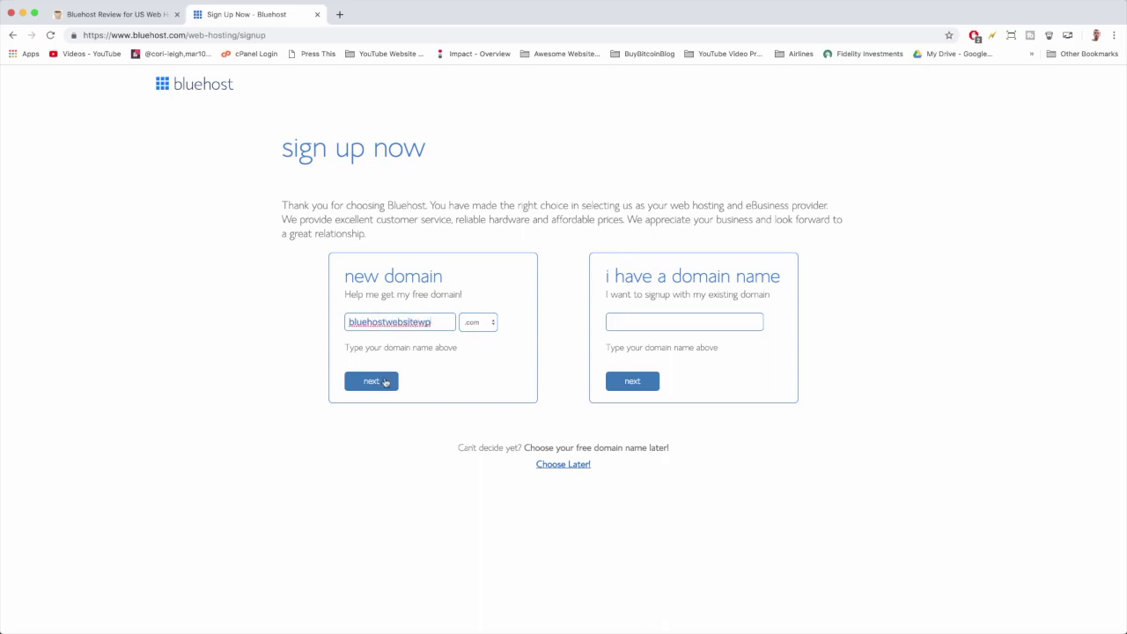
pyautogui.click(385, 381)
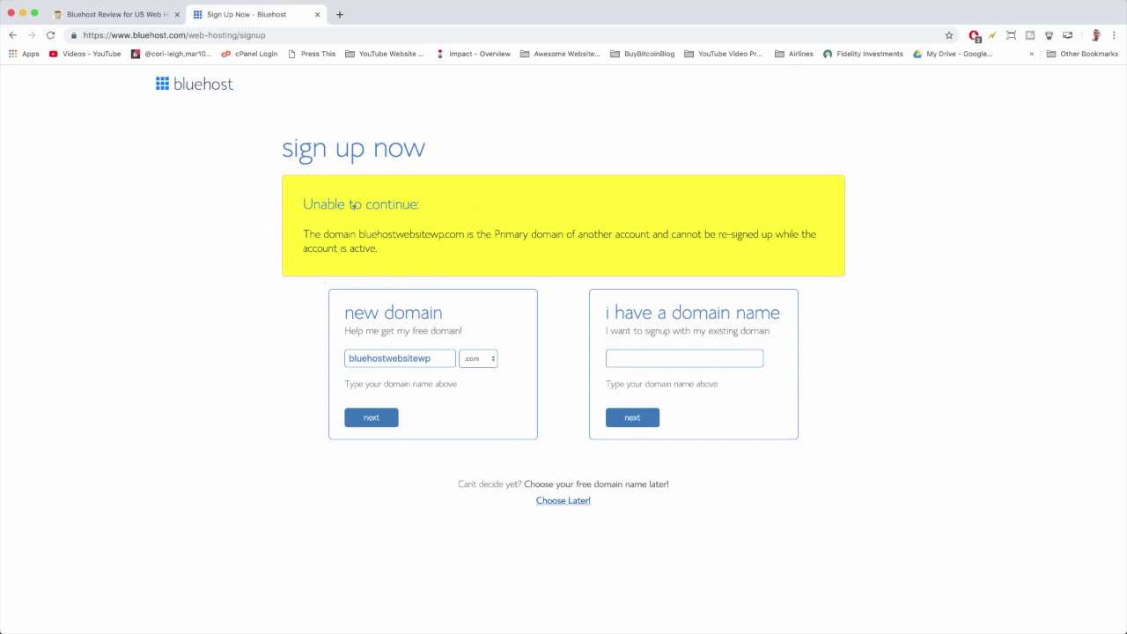
# Replace the rejected domain with bluehostwebsitetutorial, keep the .com ending, and submit it.
pyautogui.doubleClick(391, 356)
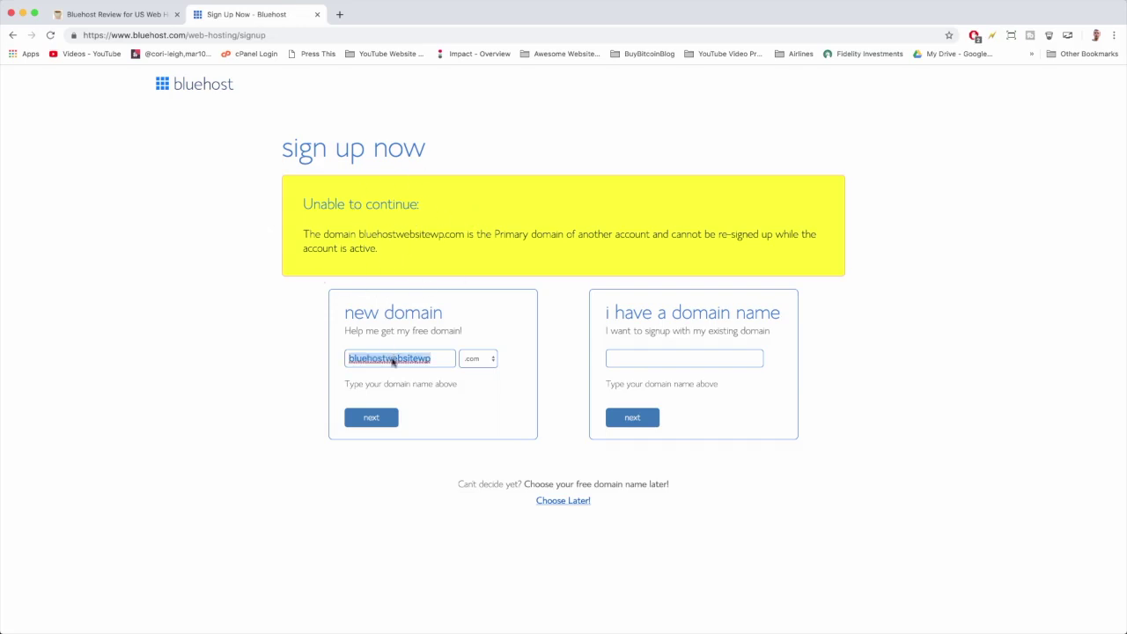
pyautogui.write('gregnara')
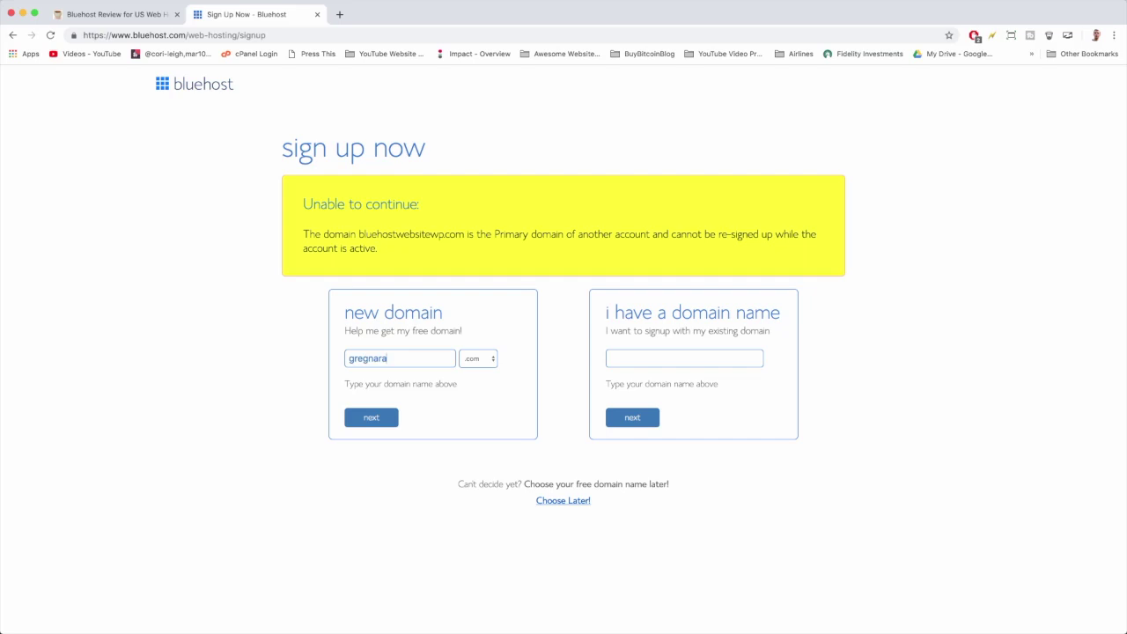
pyautogui.write('yan')
pyautogui.doubleClick(379, 360)
pyautogui.write('bluehostwebsitetutorial')
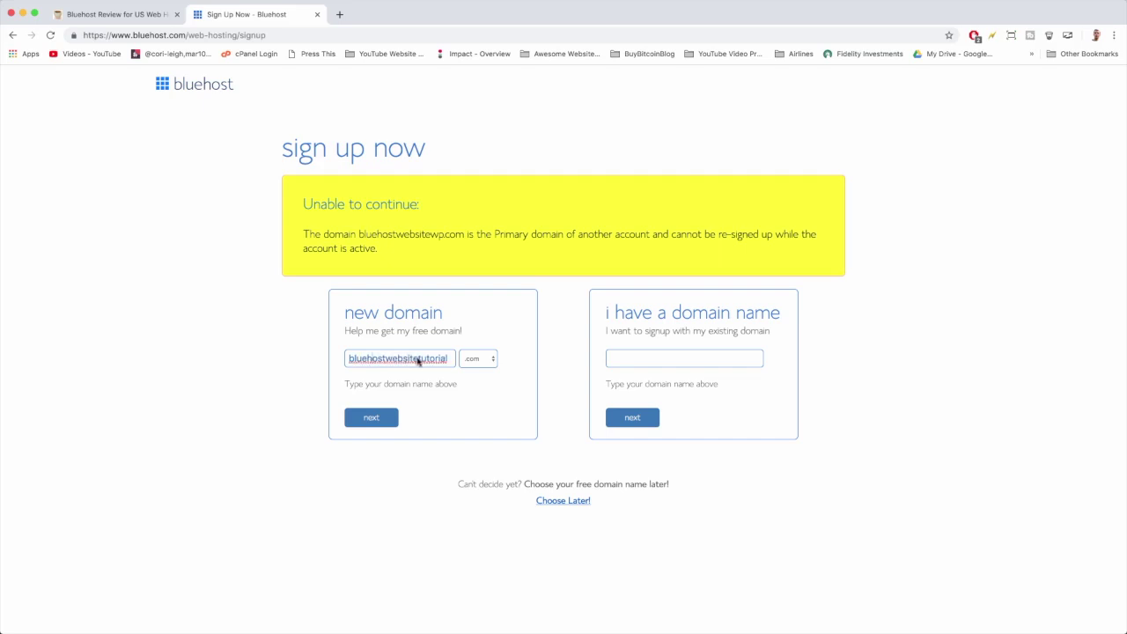
pyautogui.moveTo(447, 360); pyautogui.dragTo(344, 362)
pyautogui.click(410, 358)
pyautogui.click(488, 359)
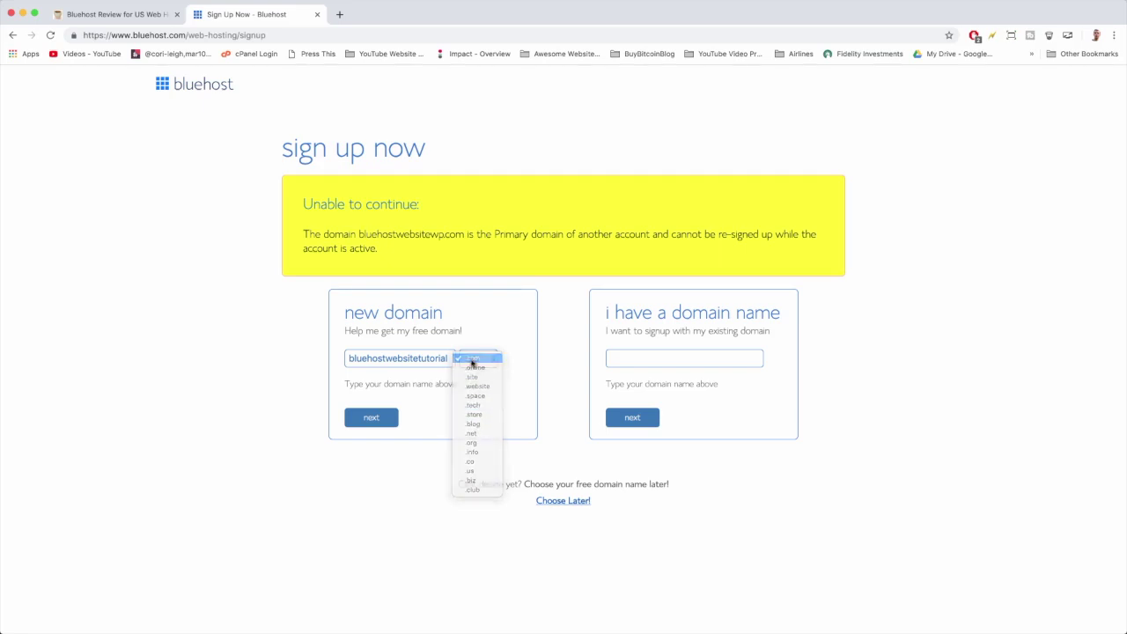
pyautogui.click(466, 359)
pyautogui.click(390, 422)
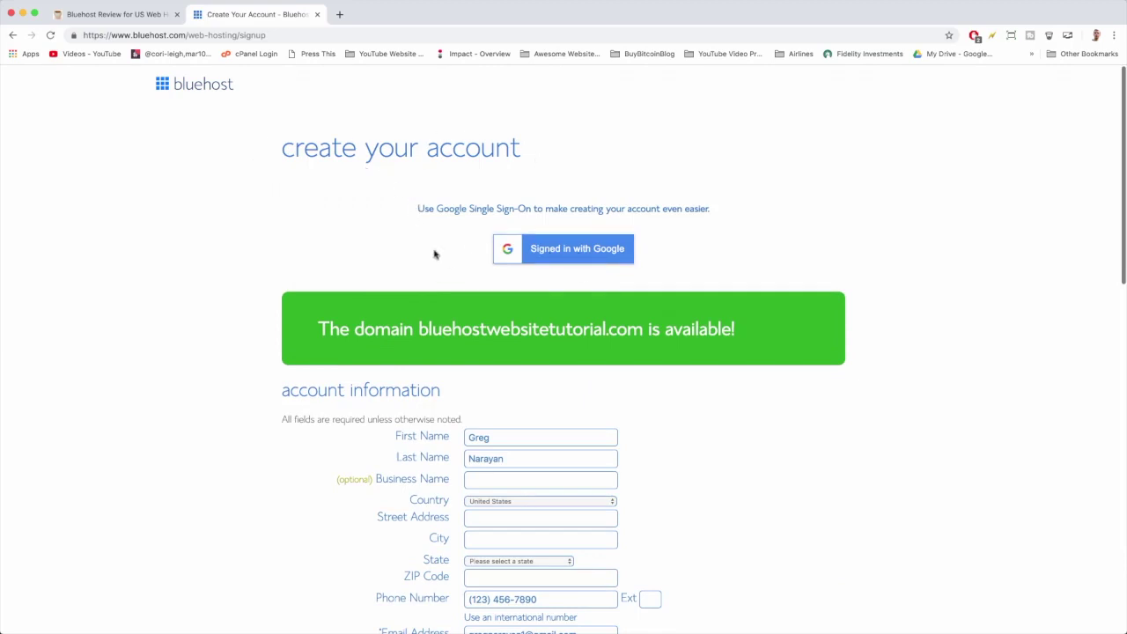
# Scroll through the account information form to review the entered contact details.
pyautogui.scroll(-4, 433, 253)
pyautogui.scroll(-2, 434, 254)
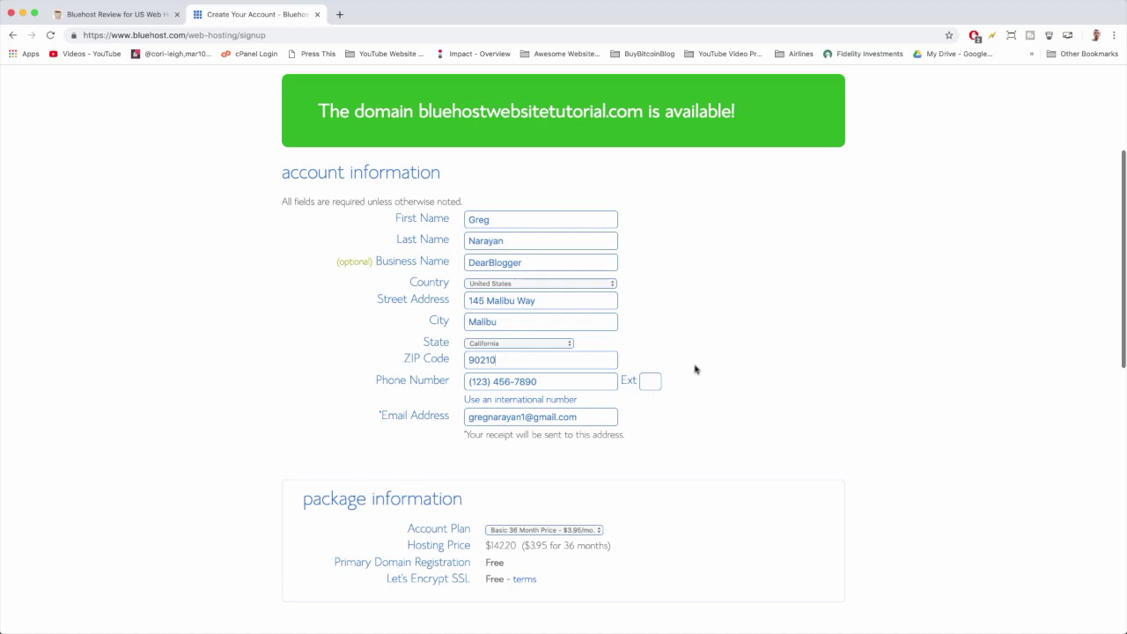
pyautogui.scroll(-5, 694, 370)
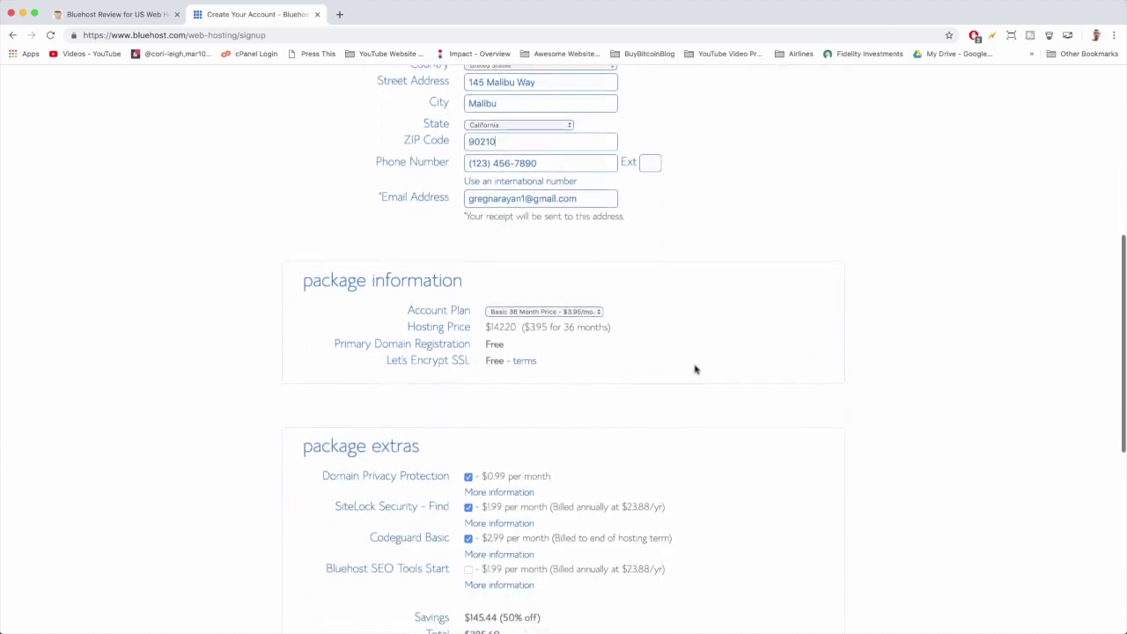
pyautogui.scroll(-2, 694, 370)
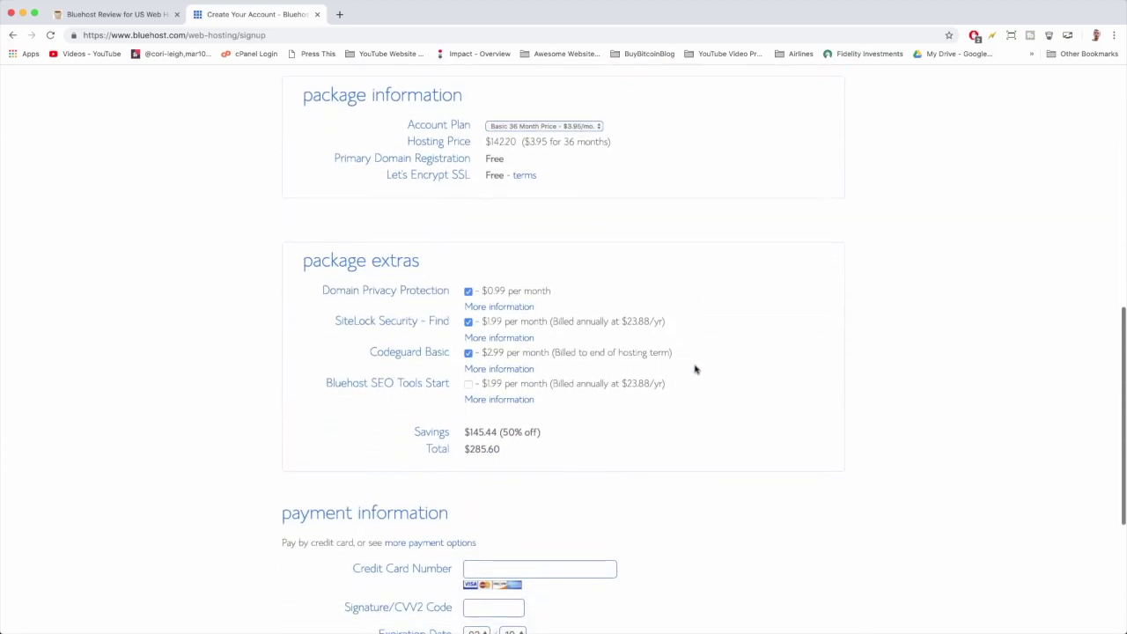
pyautogui.click(596, 127)
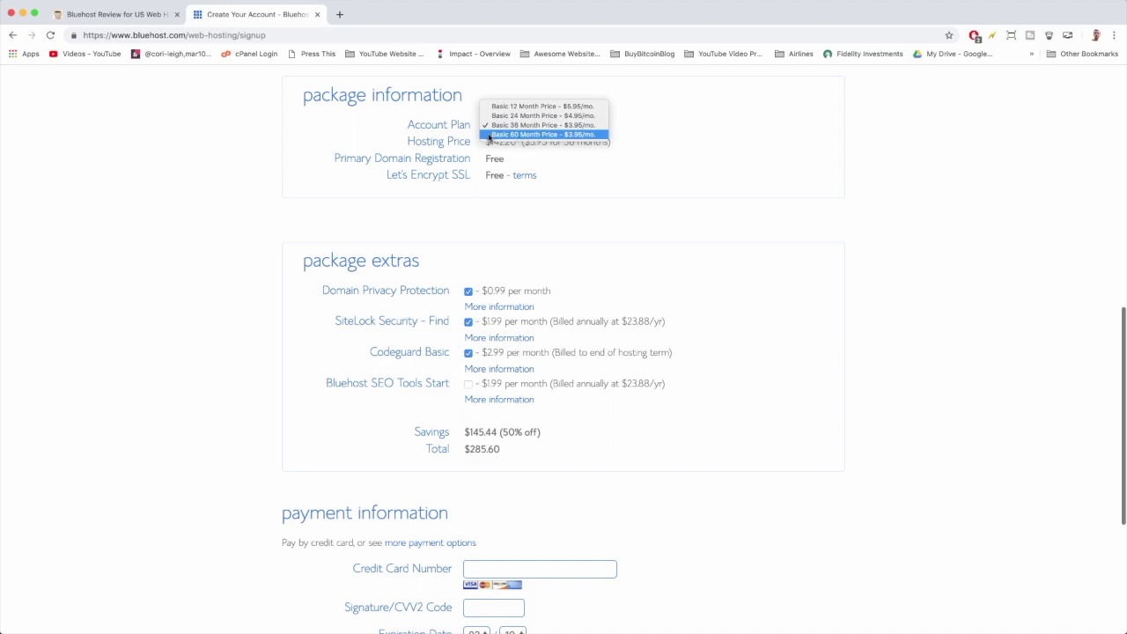
pyautogui.click(566, 107)
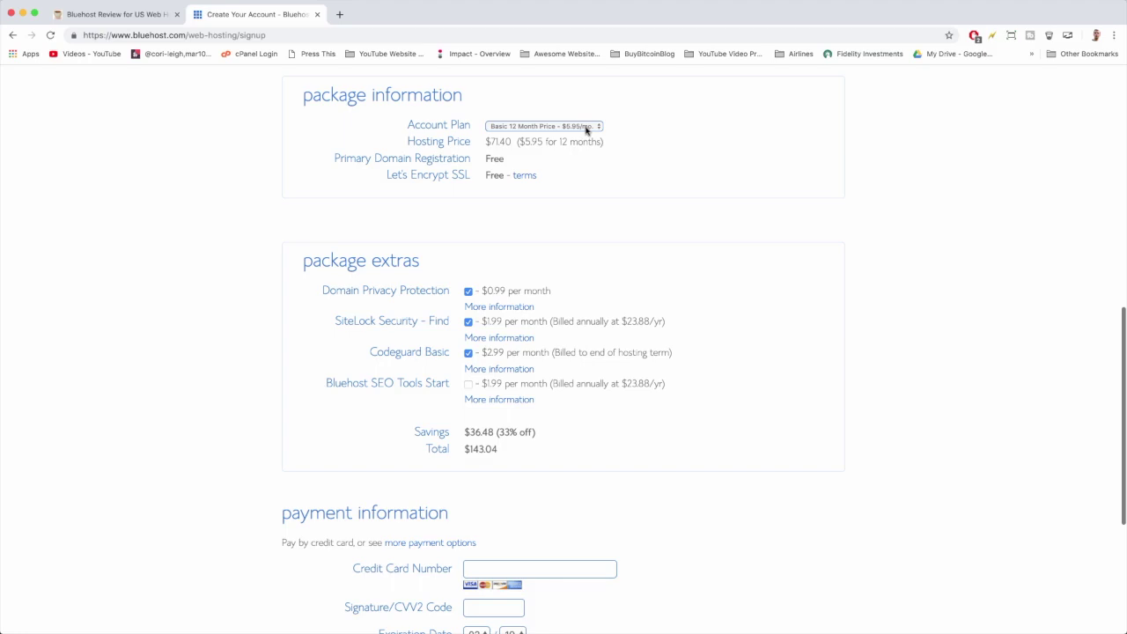
pyautogui.click(594, 128)
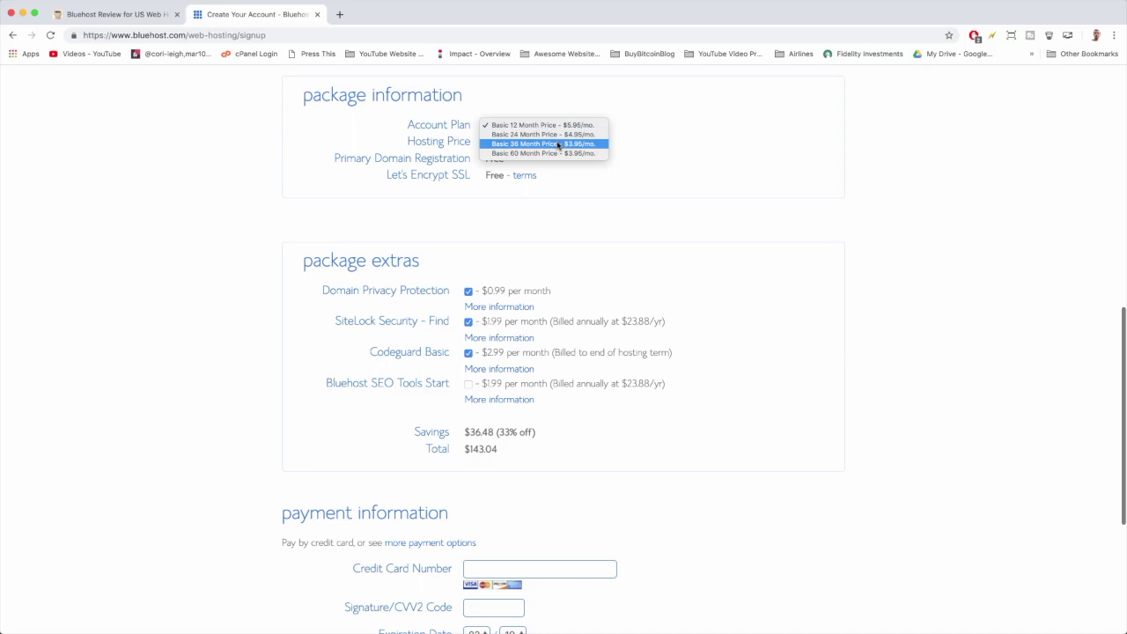
pyautogui.click(558, 145)
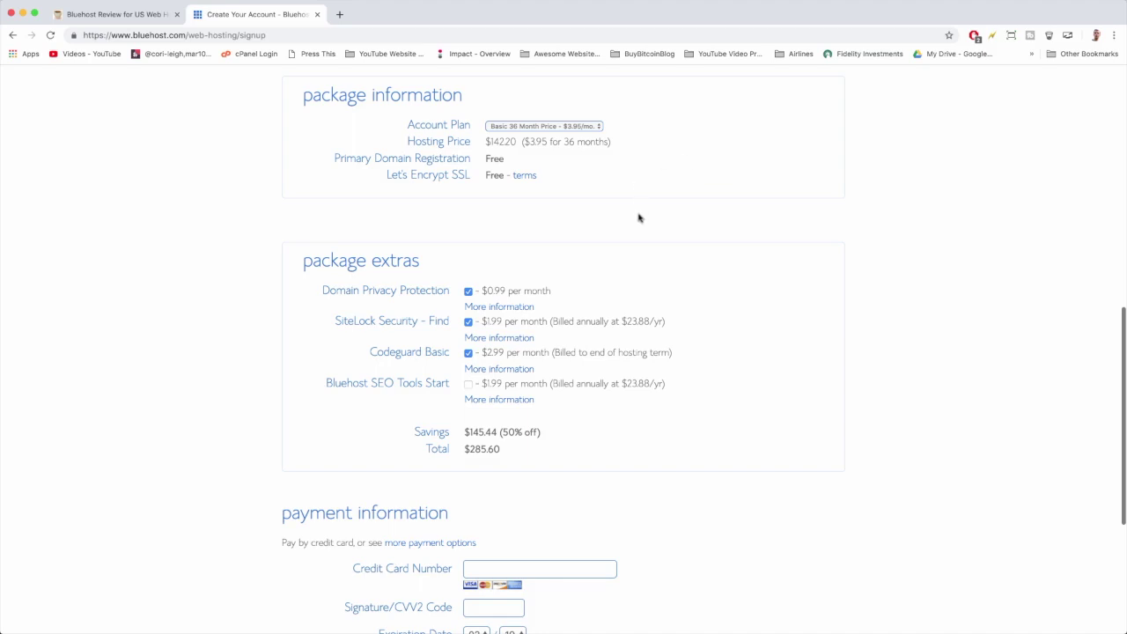
# Uncheck Domain Privacy Protection (confirming Turn It Off), SiteLock Security and Codeguard Basic.
pyautogui.scroll(-3, 678, 227)
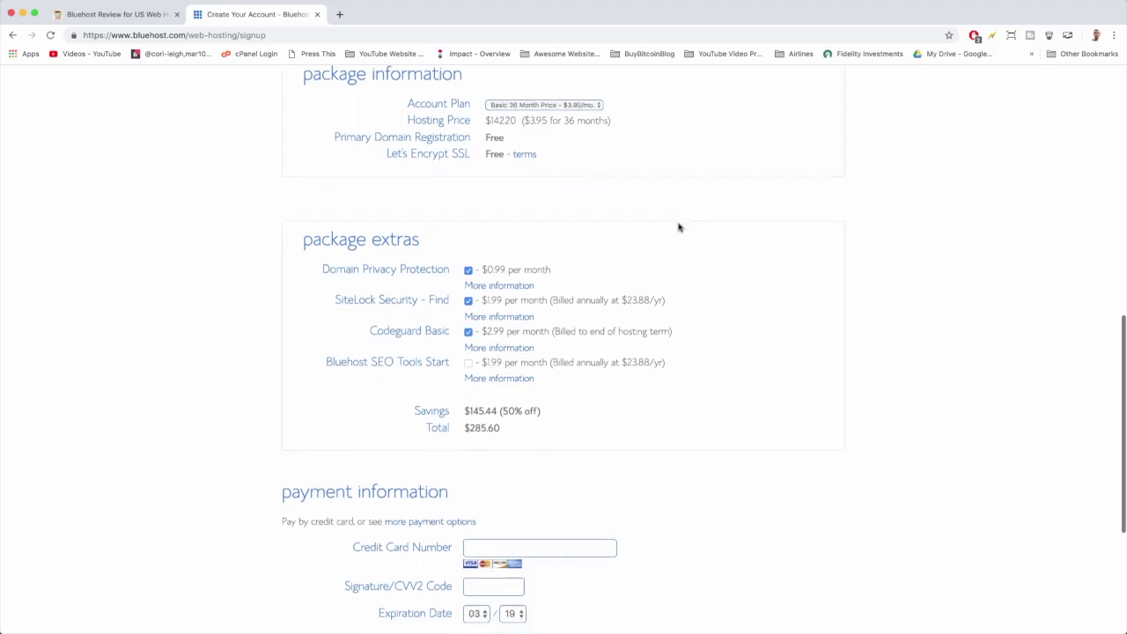
pyautogui.scroll(-4, 677, 227)
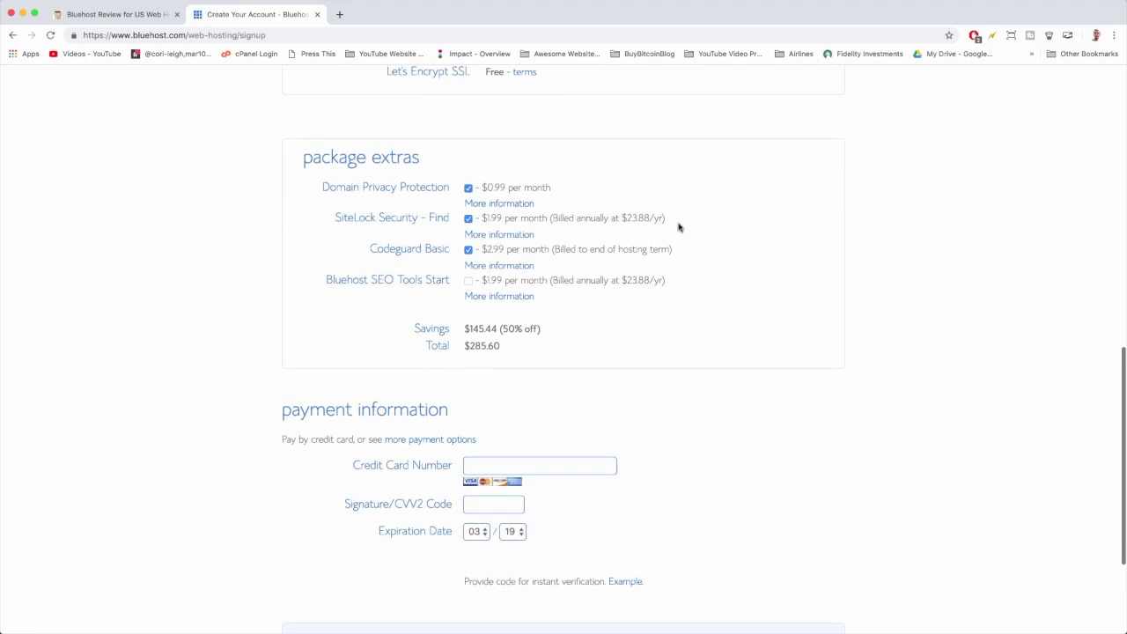
pyautogui.scroll(-1, 678, 227)
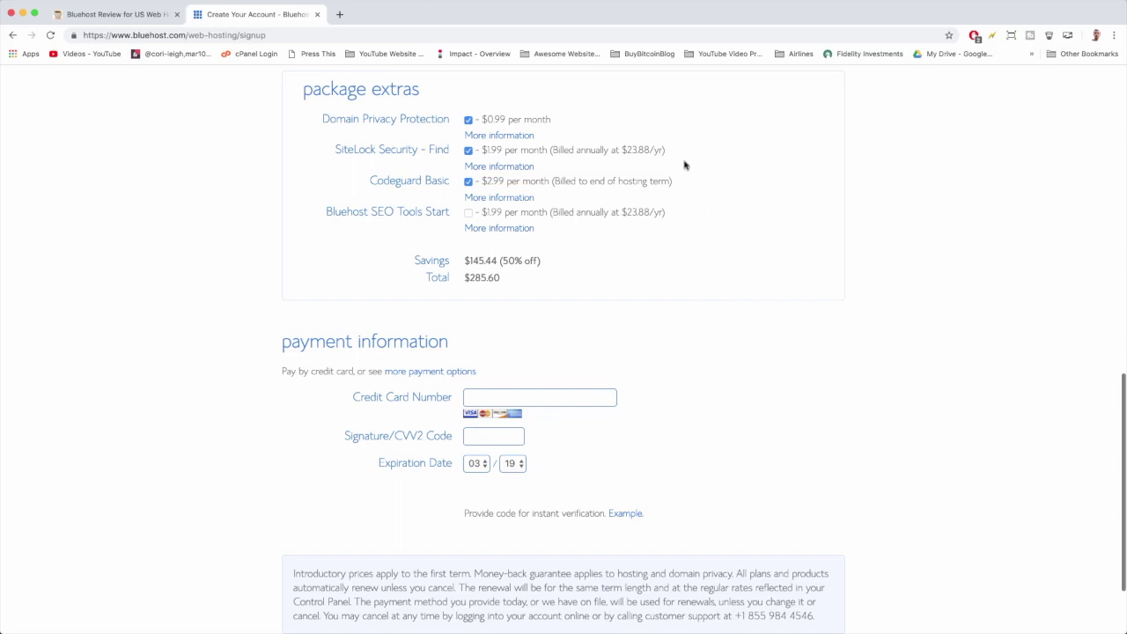
pyautogui.click(468, 121)
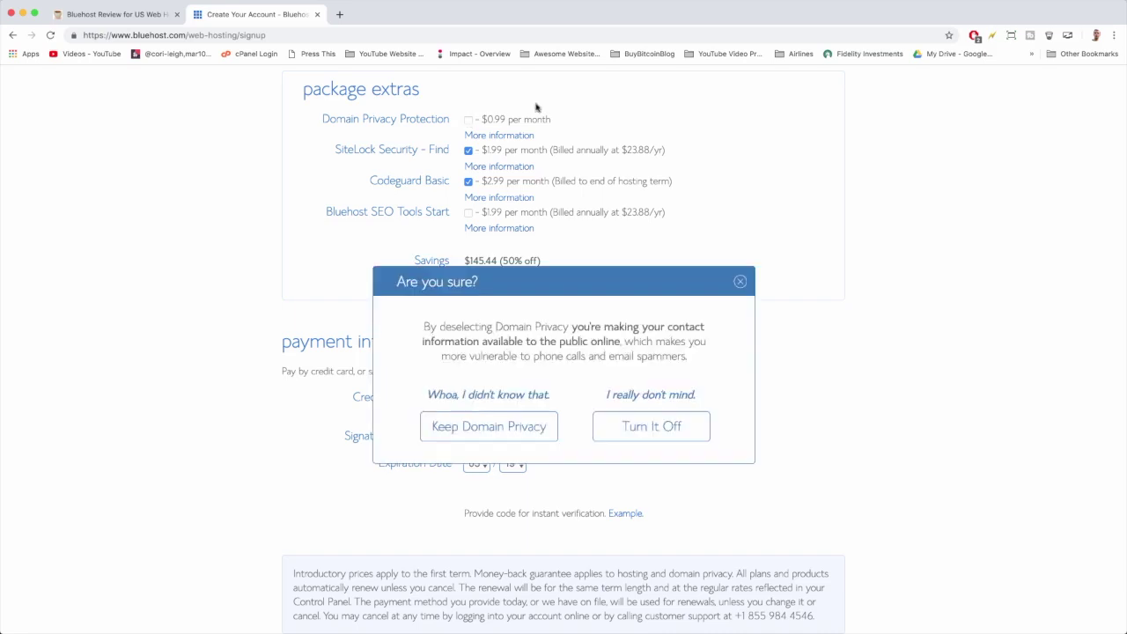
pyautogui.click(689, 427)
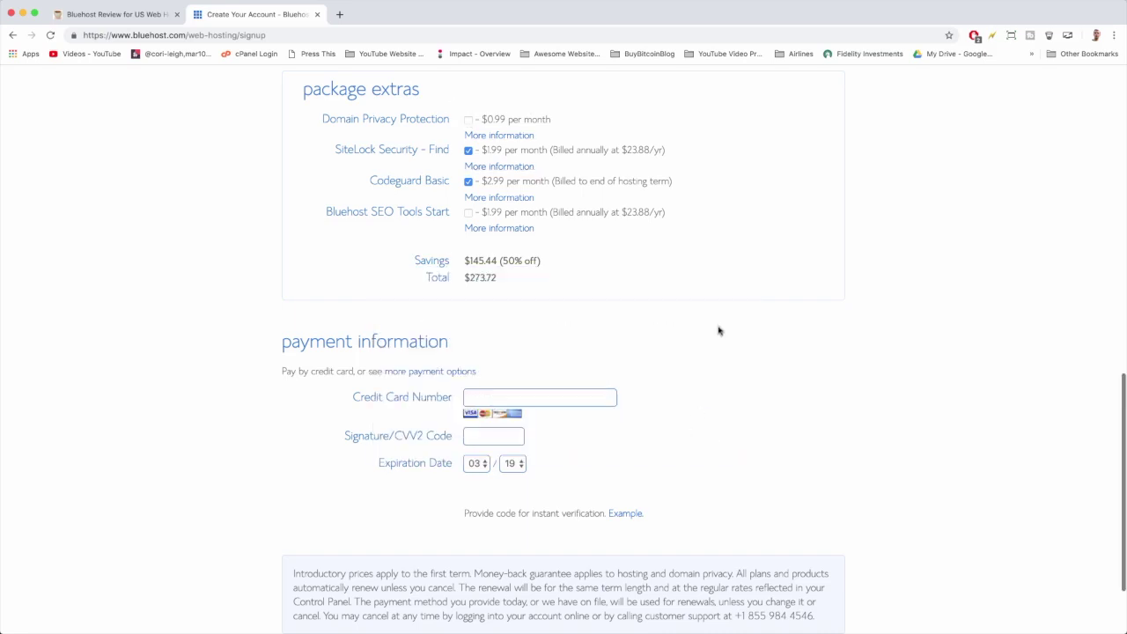
pyautogui.click(468, 152)
pyautogui.click(469, 182)
# Highlight the new $142.20 total and the 50% off savings figure.
pyautogui.scroll(-1, 748, 236)
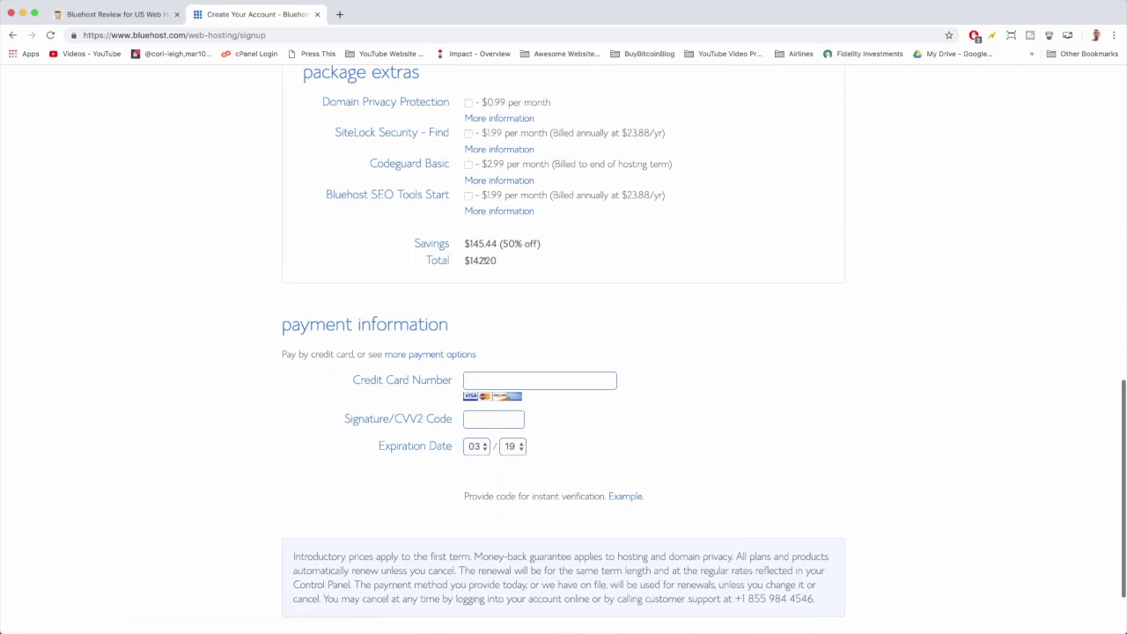
pyautogui.moveTo(462, 258); pyautogui.dragTo(496, 260)
pyautogui.click(497, 260)
pyautogui.moveTo(500, 243); pyautogui.dragTo(543, 245)
pyautogui.click(529, 257)
pyautogui.scroll(5, 529, 257)
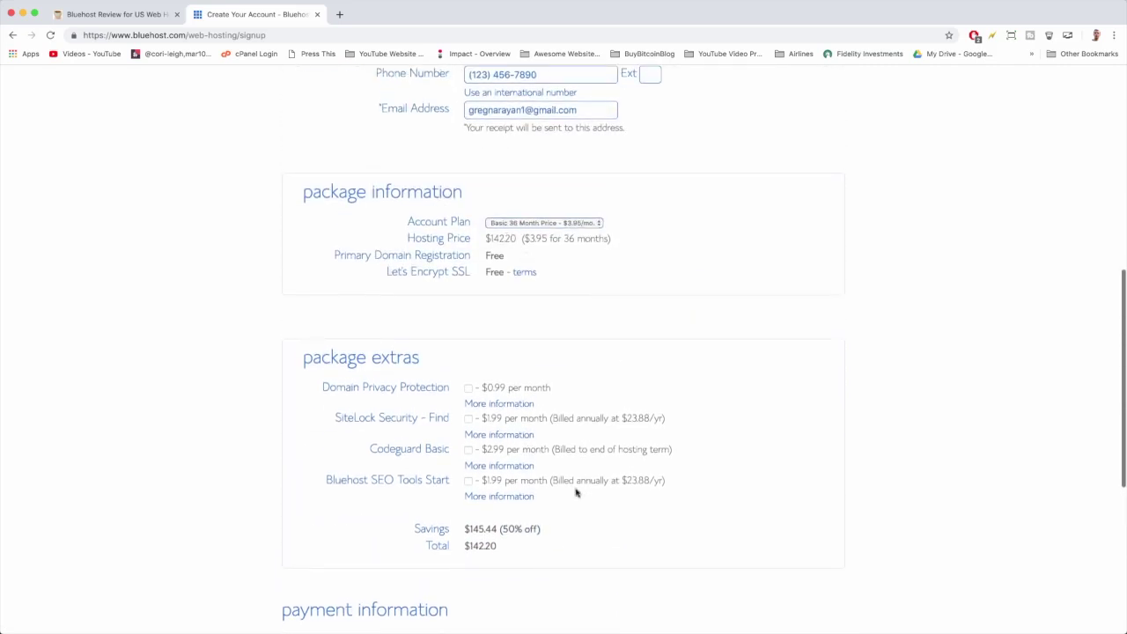
pyautogui.scroll(-5, 576, 490)
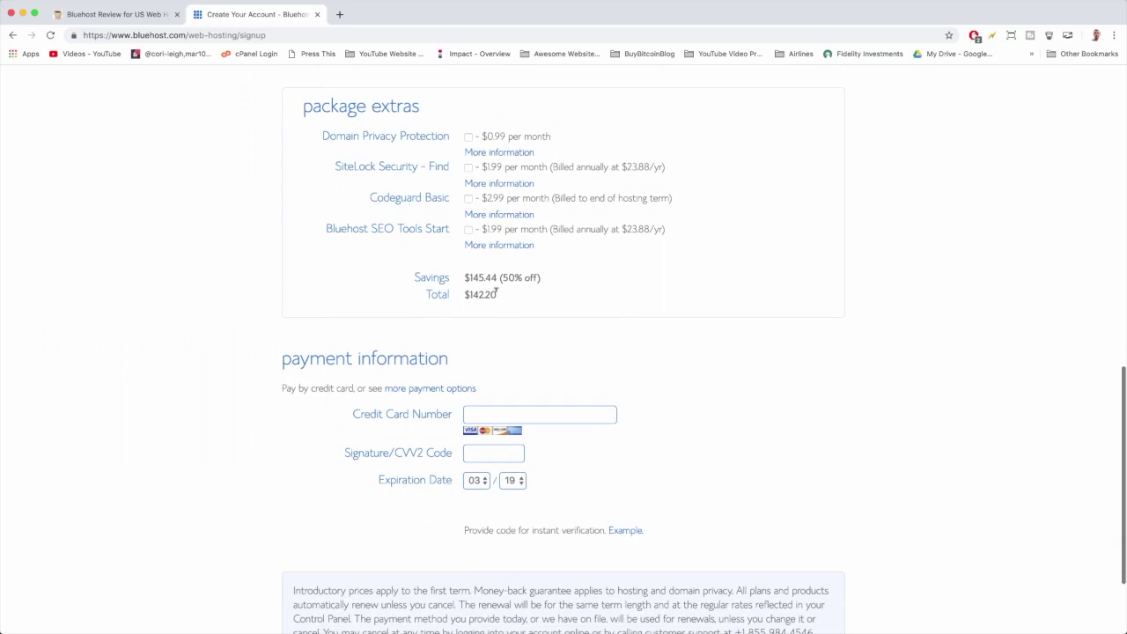
pyautogui.moveTo(496, 293)
pyautogui.mouseDown()
pyautogui.moveTo(464, 294)
pyautogui.moveTo(497, 297)
pyautogui.mouseUp()
pyautogui.scroll(3, 563, 299)
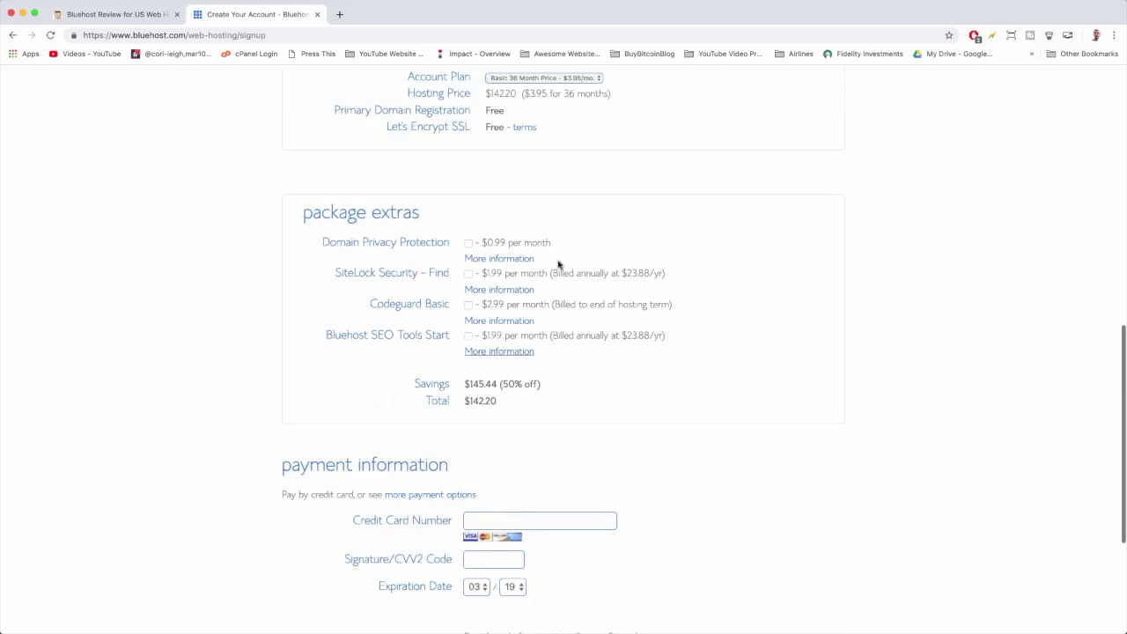
pyautogui.click(568, 78)
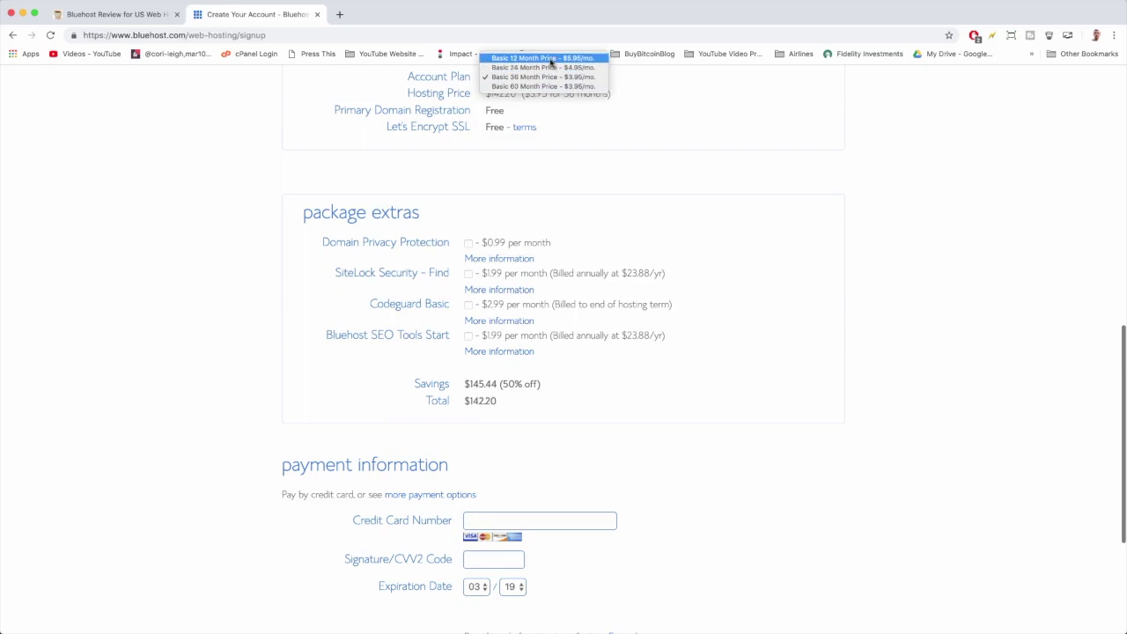
pyautogui.click(552, 58)
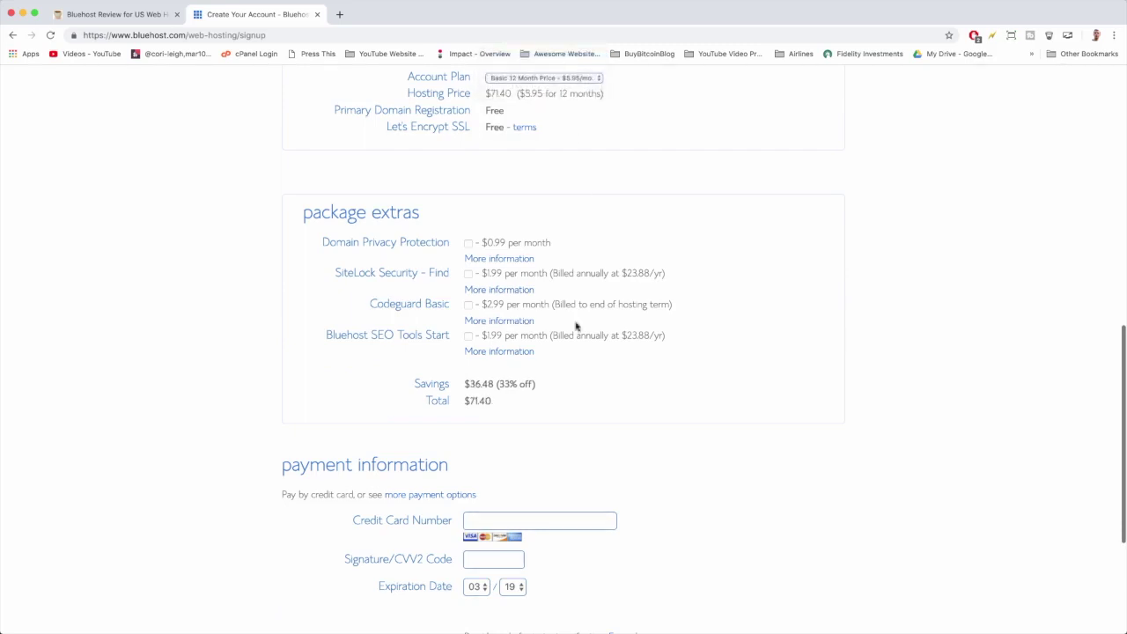
pyautogui.click(587, 79)
pyautogui.click(554, 101)
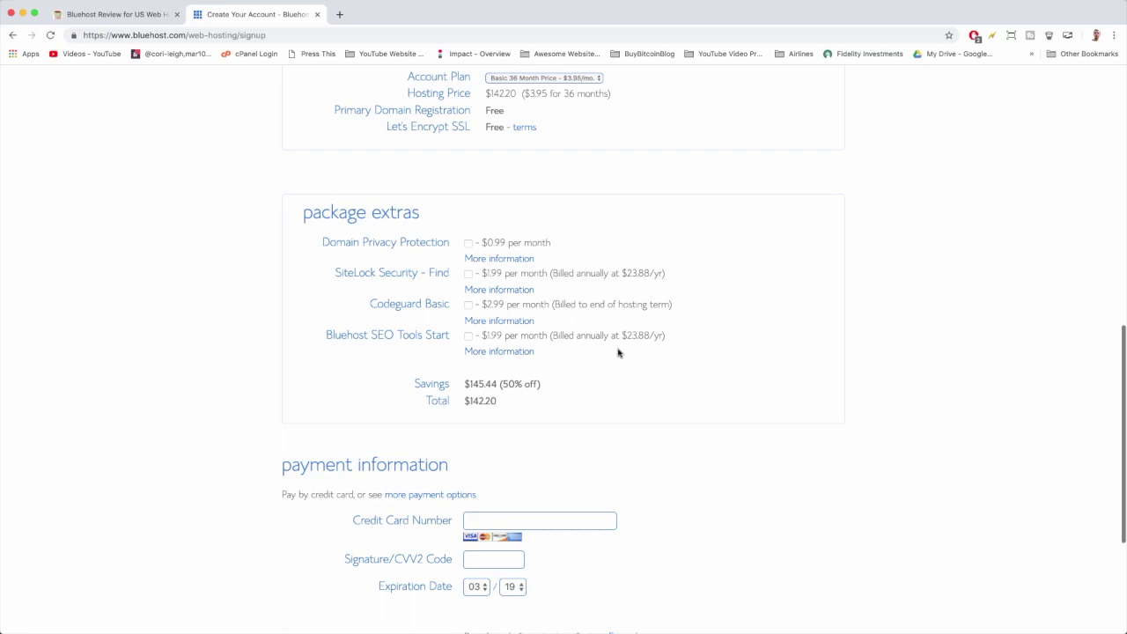
pyautogui.scroll(-1, 618, 352)
pyautogui.scroll(-1, 618, 352)
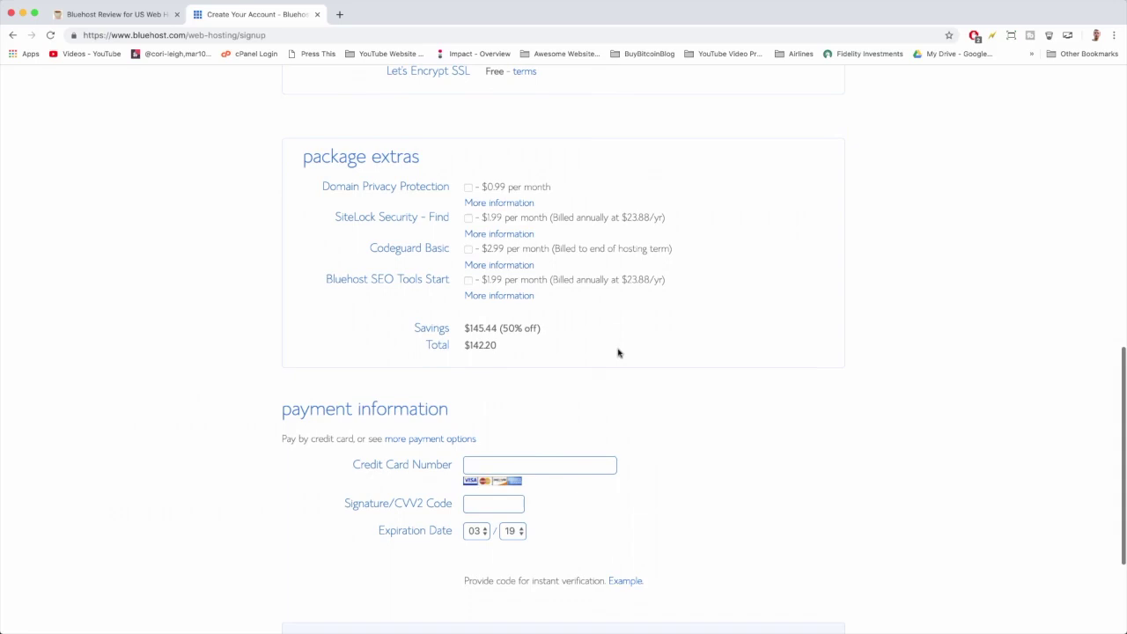
pyautogui.scroll(-1, 618, 352)
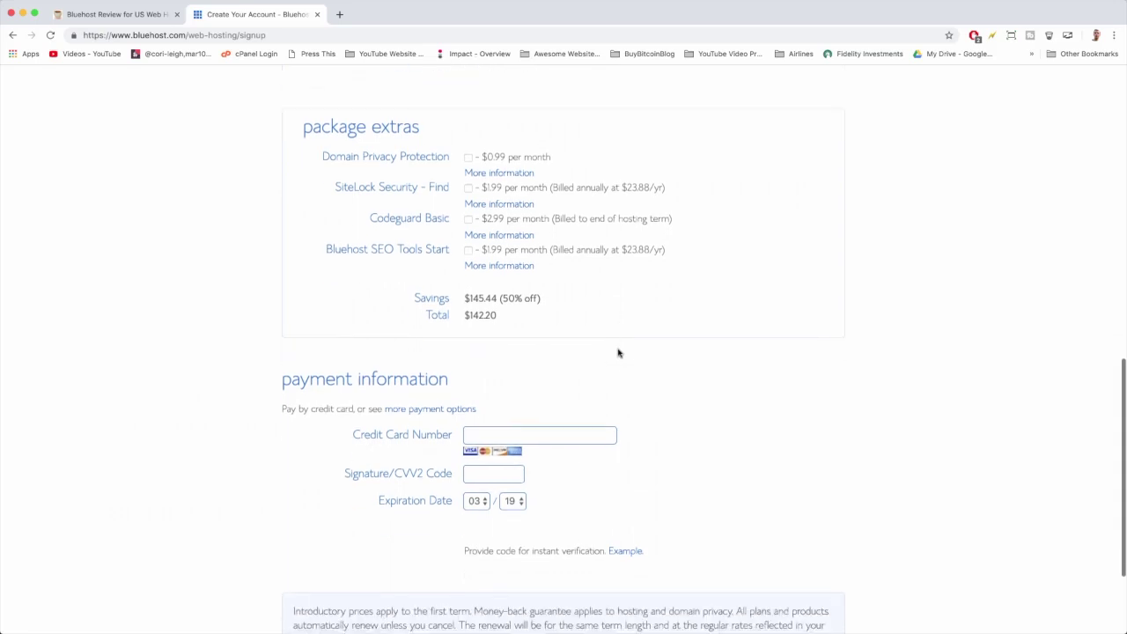
pyautogui.scroll(-3, 618, 352)
pyautogui.scroll(2, 606, 273)
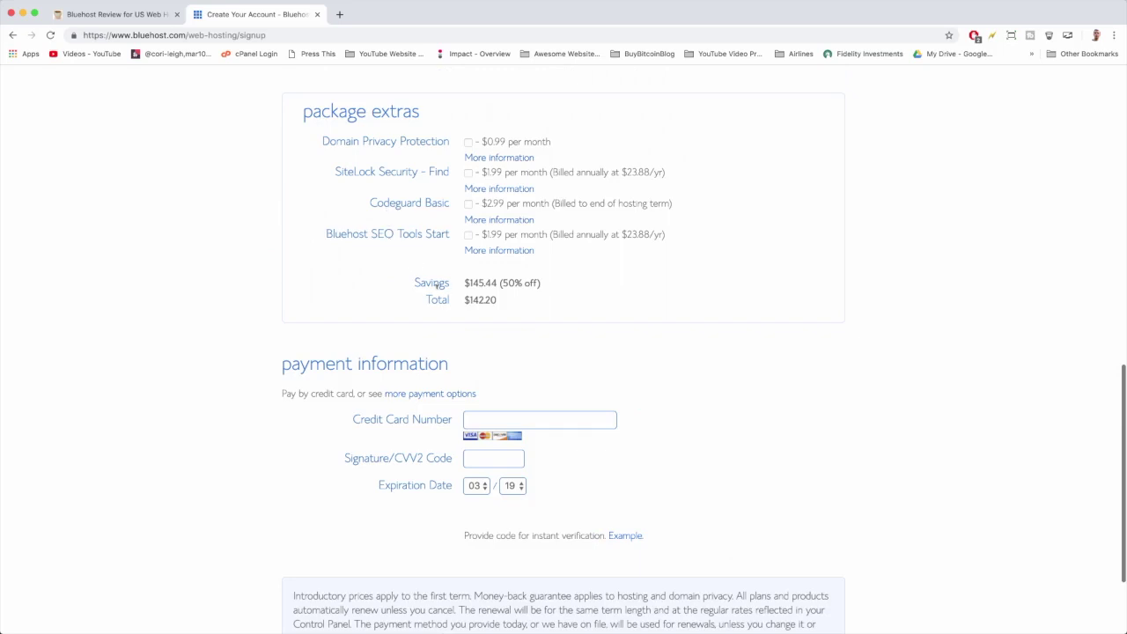
pyautogui.scroll(-4, 548, 334)
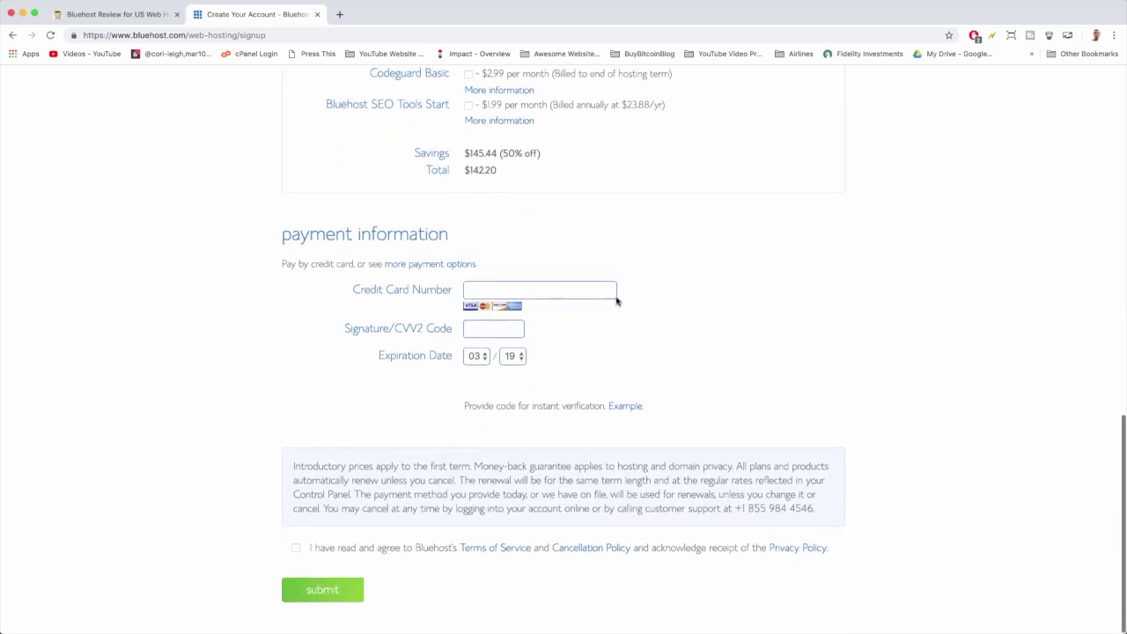
# Enter the credit card number, CVV2 and expiration month, accept the terms, and submit payment.
pyautogui.click(502, 287)
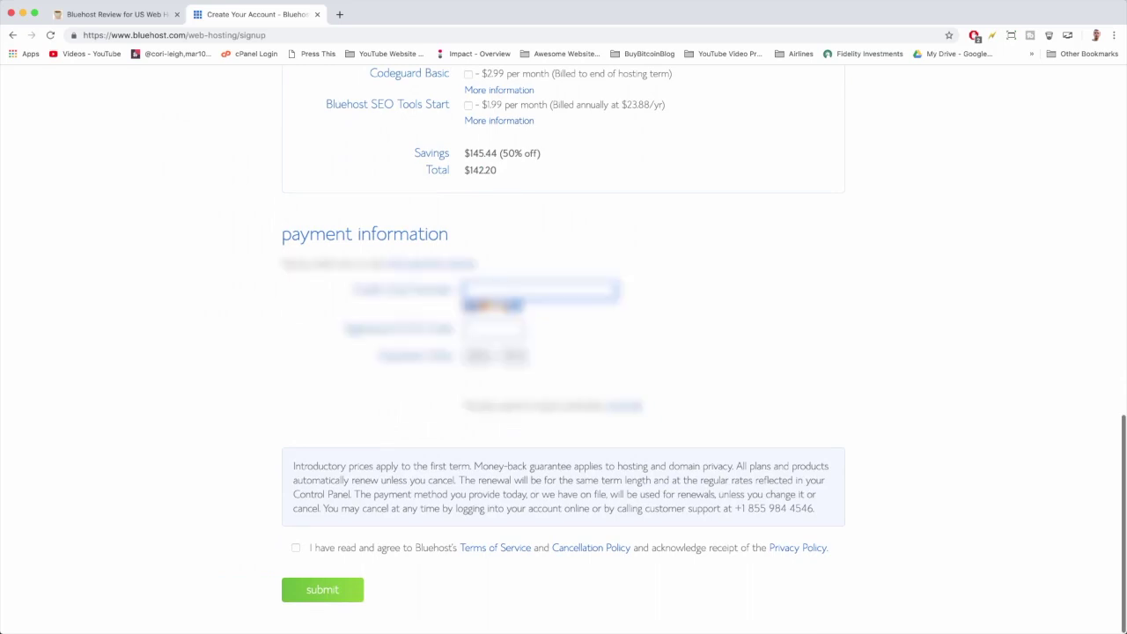
pyautogui.write('412345678')
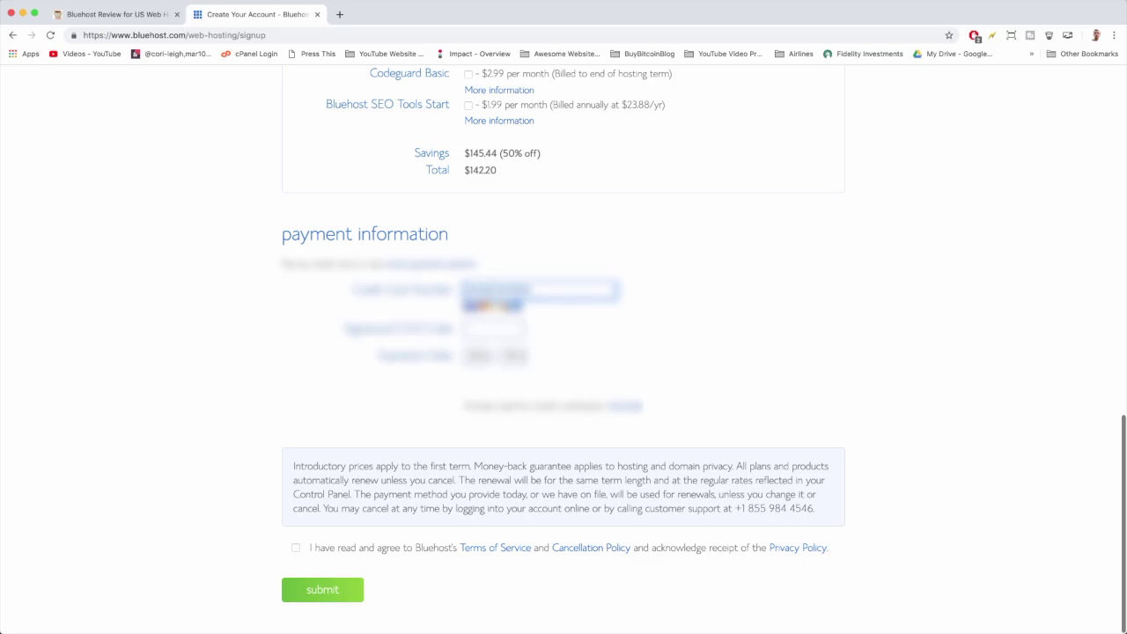
pyautogui.write('90')
pyautogui.click(493, 328)
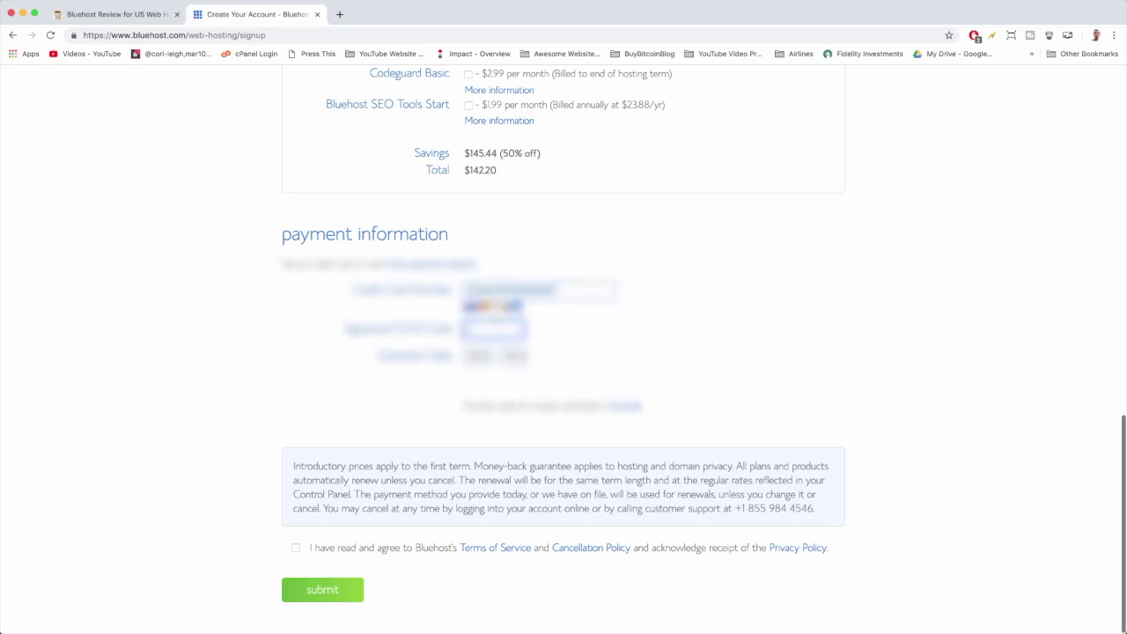
pyautogui.write('12')
pyautogui.click(477, 355)
pyautogui.click(484, 380)
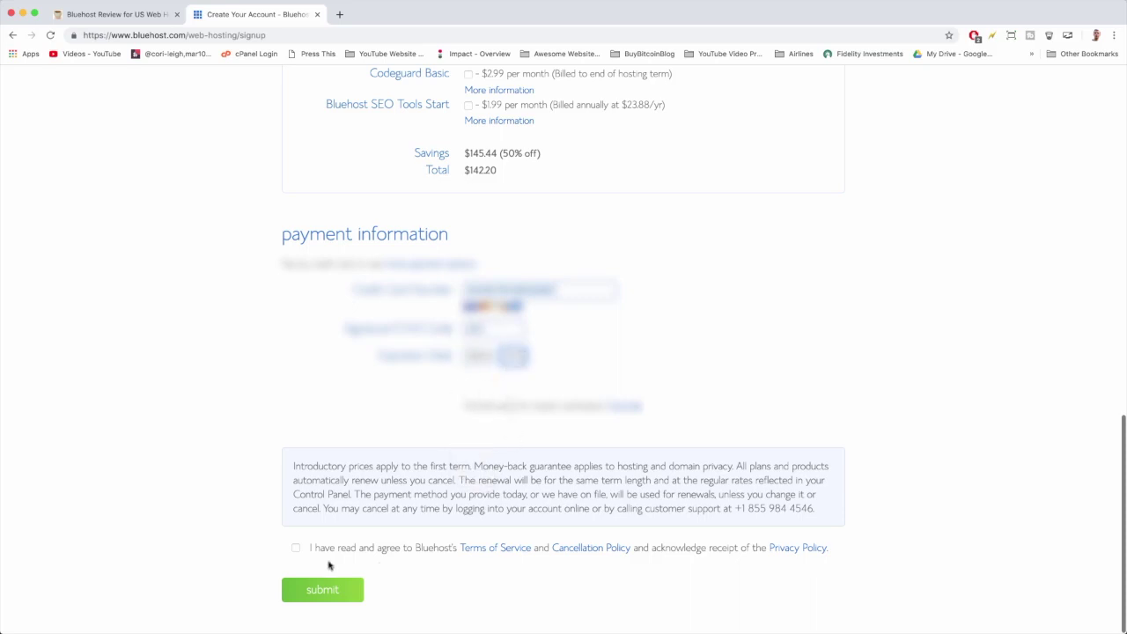
pyautogui.click(295, 549)
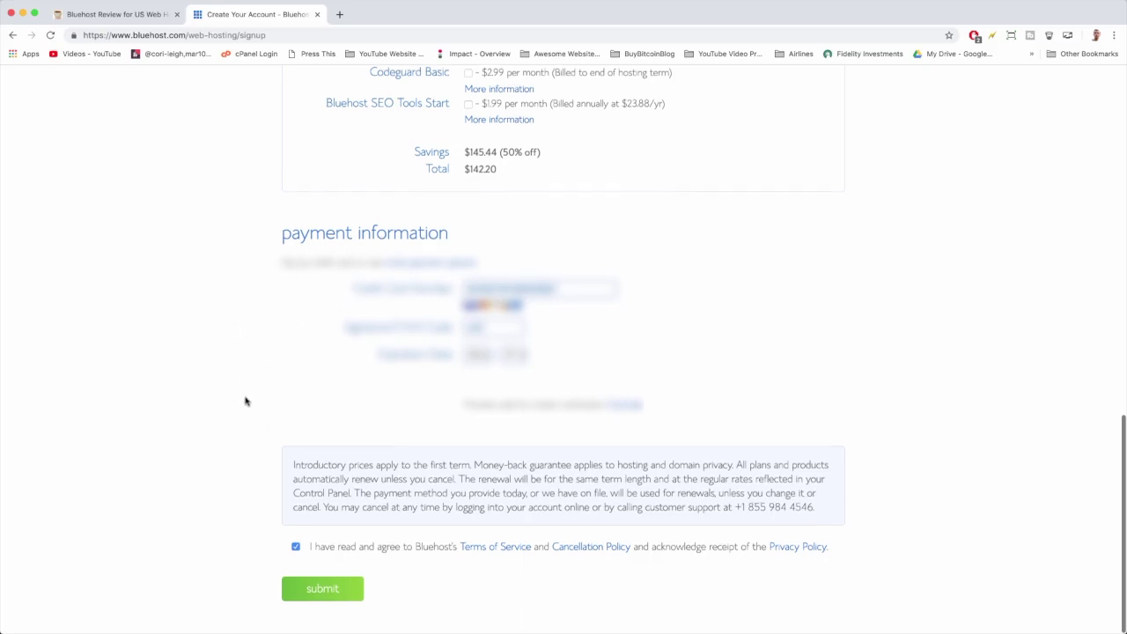
pyautogui.click(322, 590)
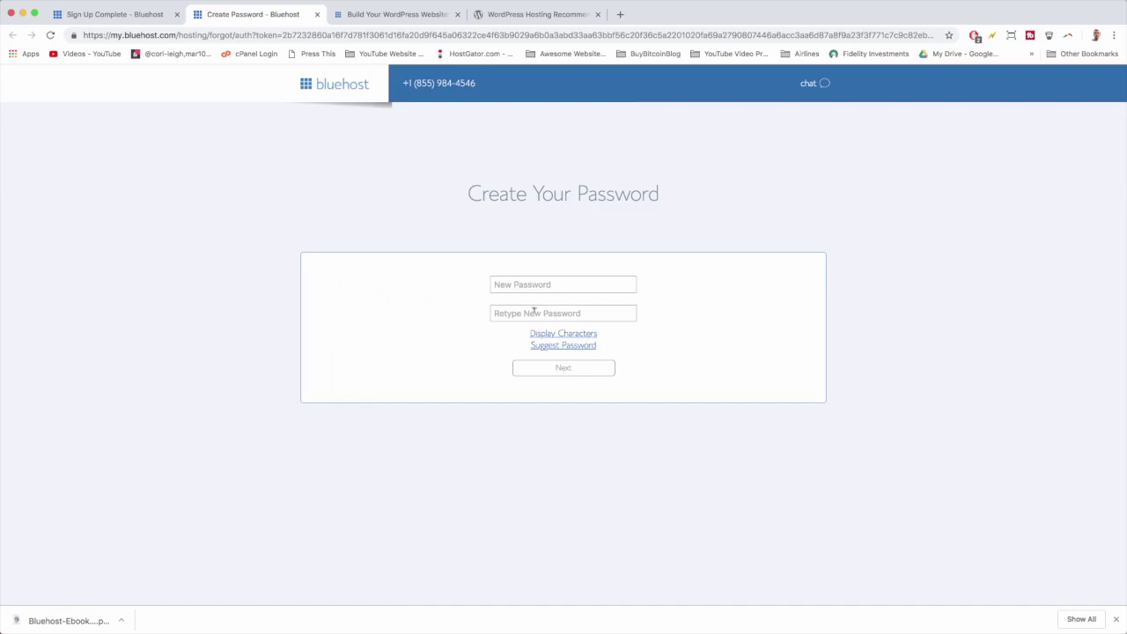
# Enter and confirm a strong account password, accept the Privacy Policy and Terms, and save.
pyautogui.click(536, 284)
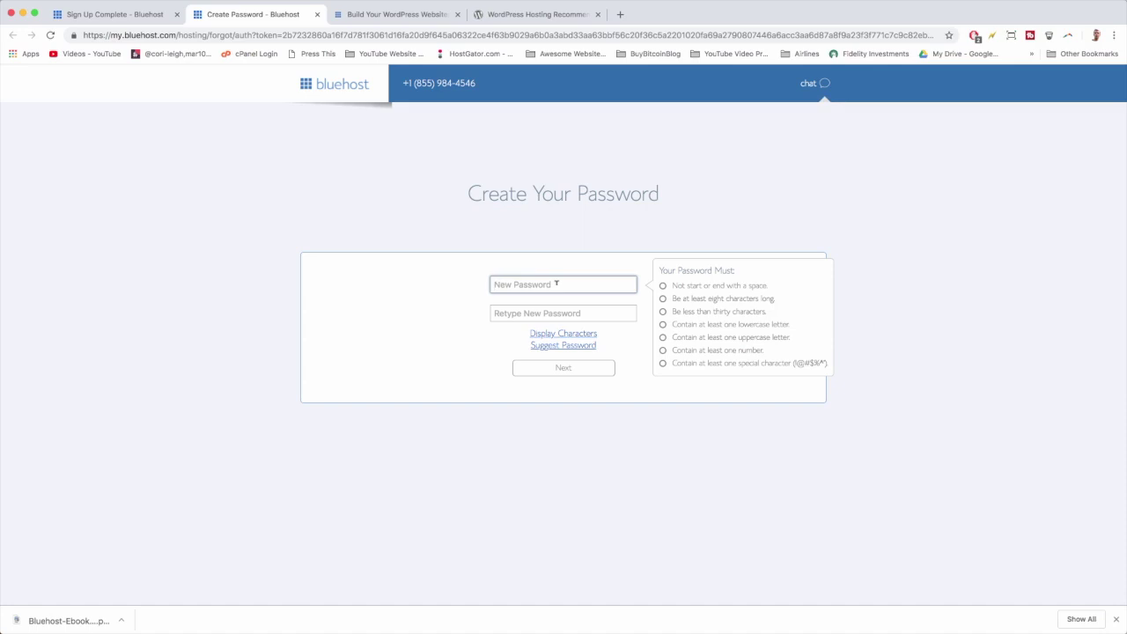
pyautogui.press('super+v')
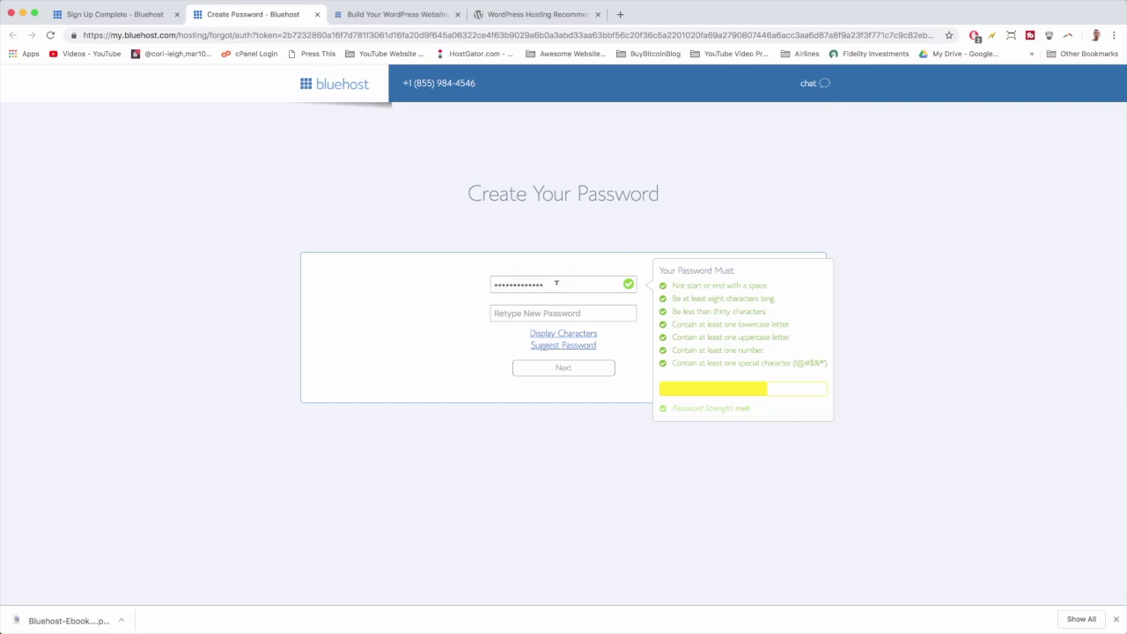
pyautogui.write('11')
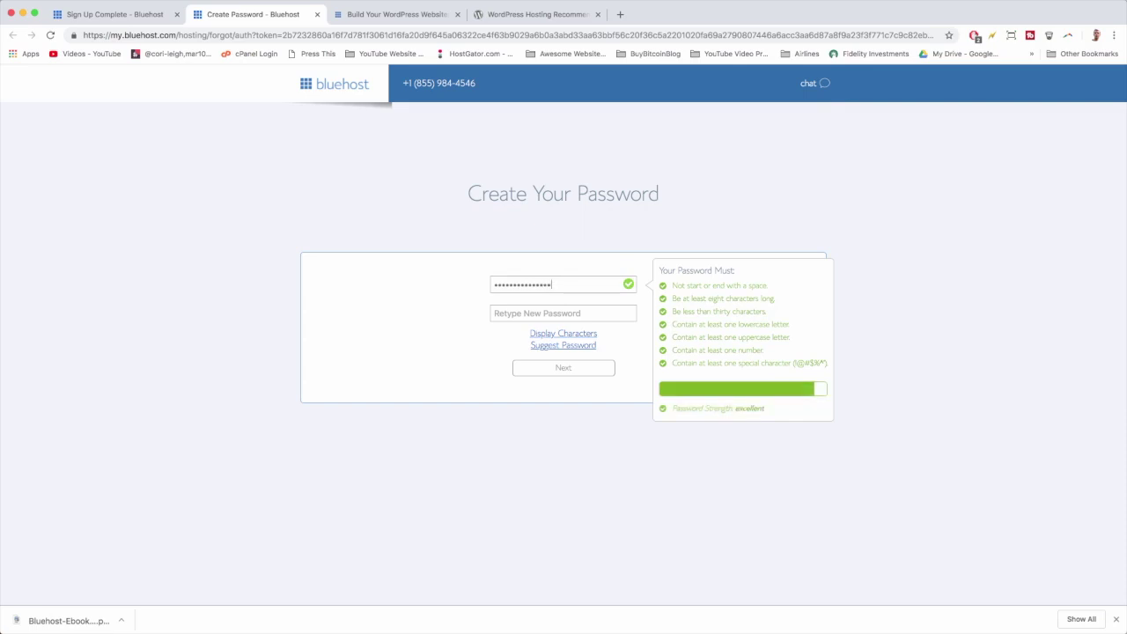
pyautogui.click(553, 307)
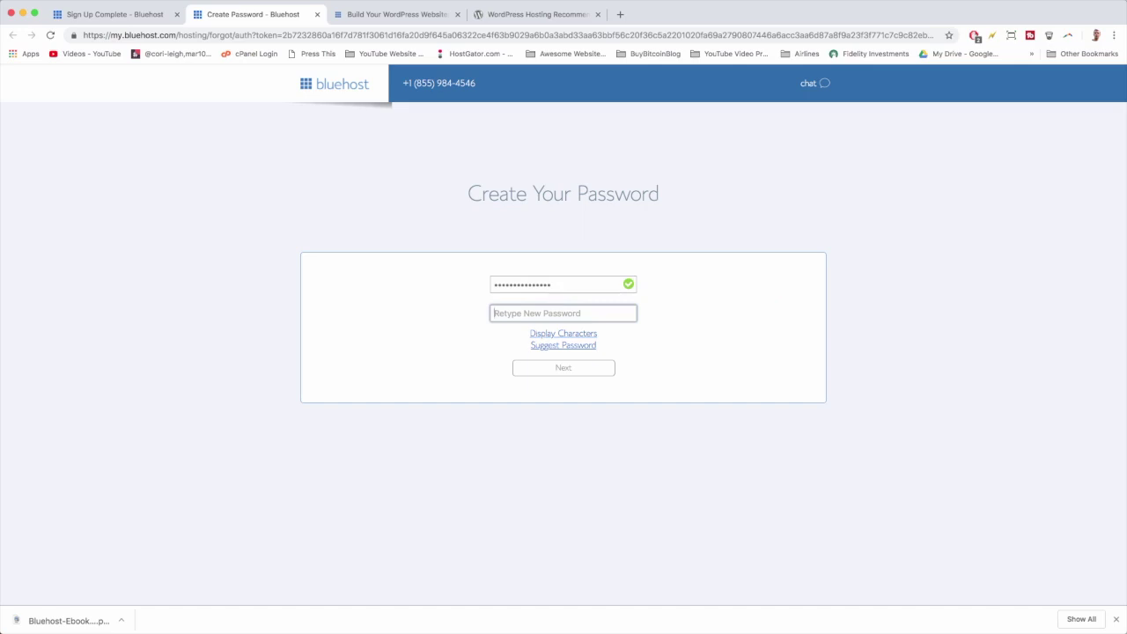
pyautogui.press('super+v')
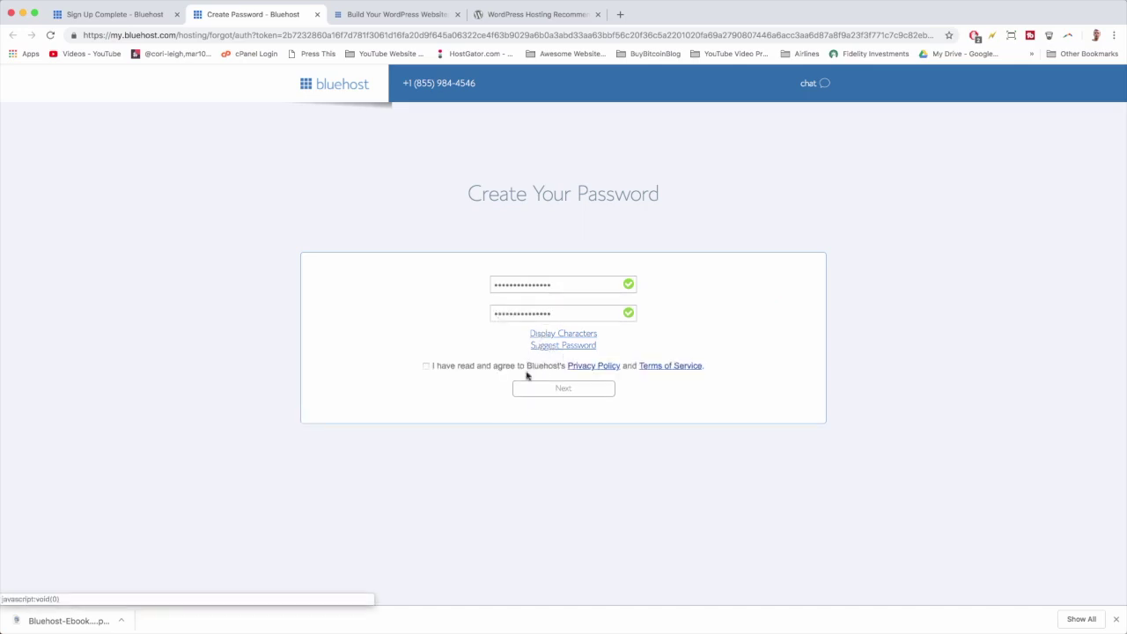
pyautogui.click(425, 366)
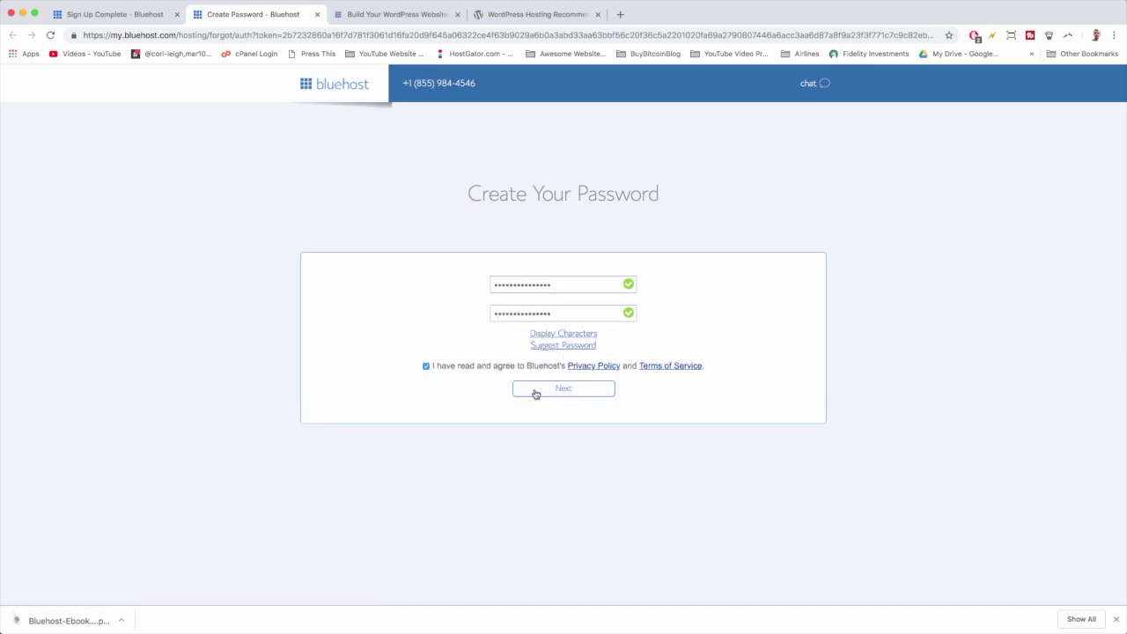
pyautogui.click(535, 393)
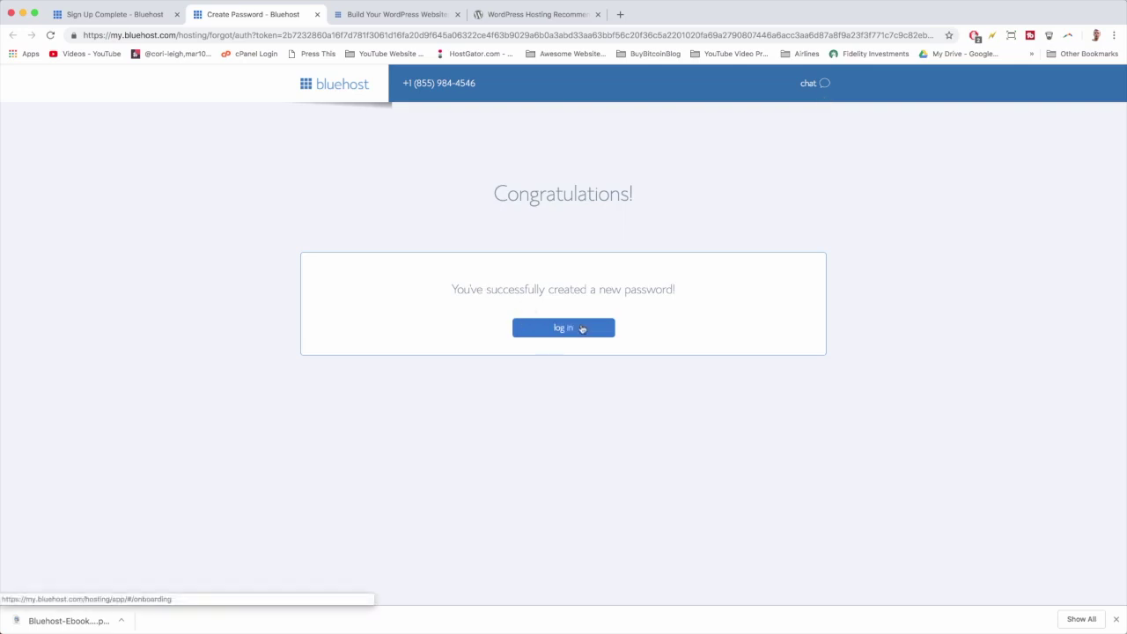
# Log in from the password confirmation page to open the Bluehost Portal onboarding.
pyautogui.click(580, 330)
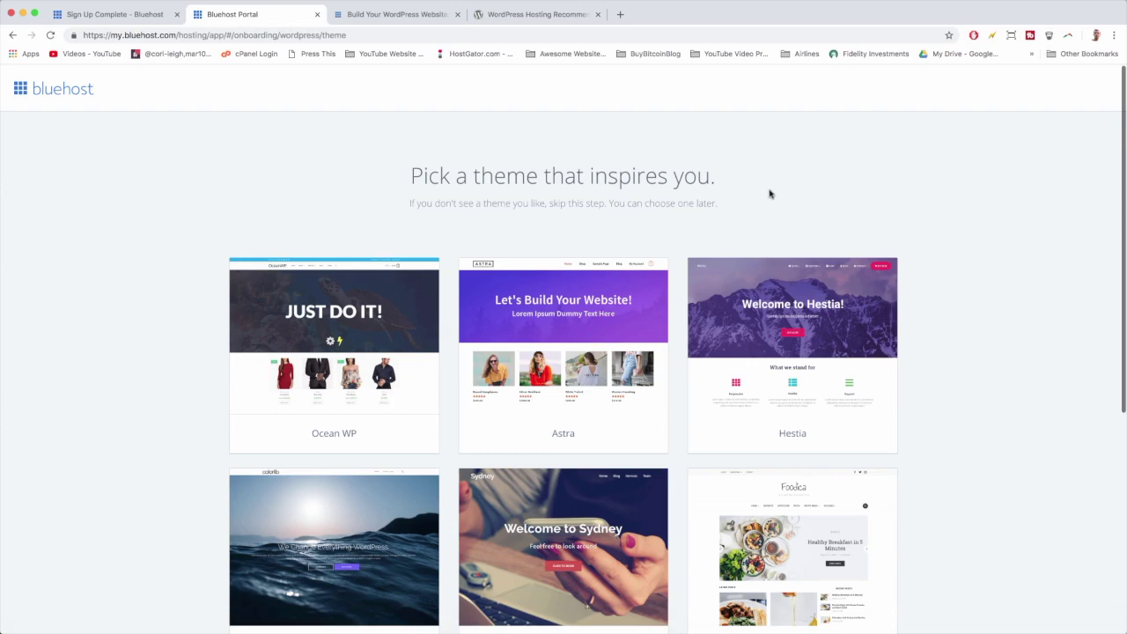
# Open Gmail in a new tab and look over Bluehost's Congrats email before returning to the inbox.
pyautogui.click(620, 14)
pyautogui.write('gm')
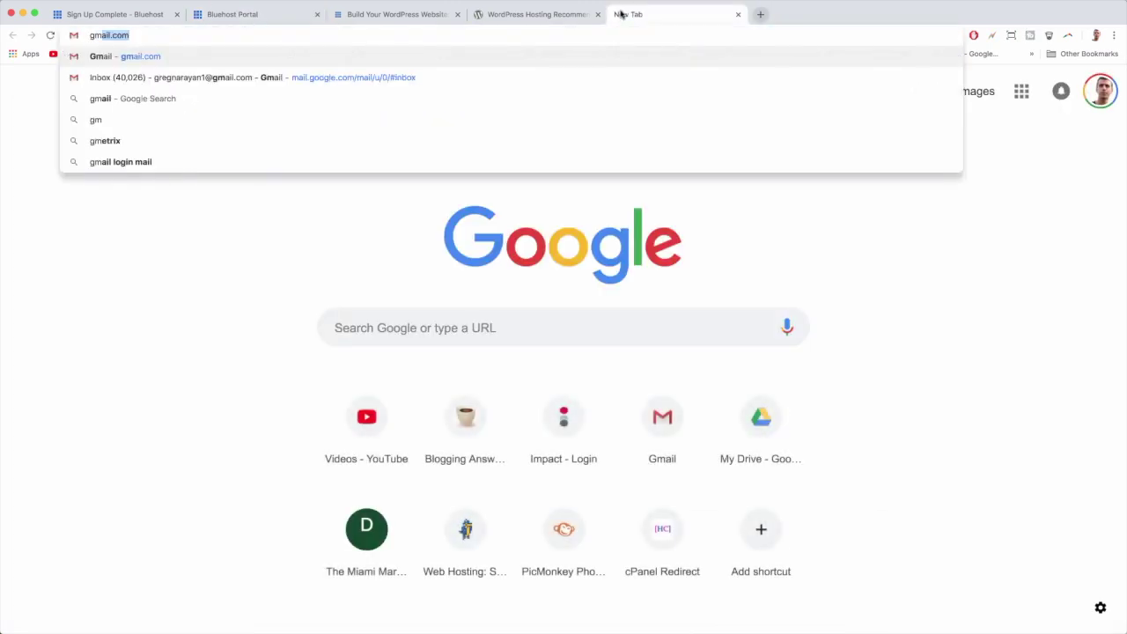
pyautogui.press('Return')
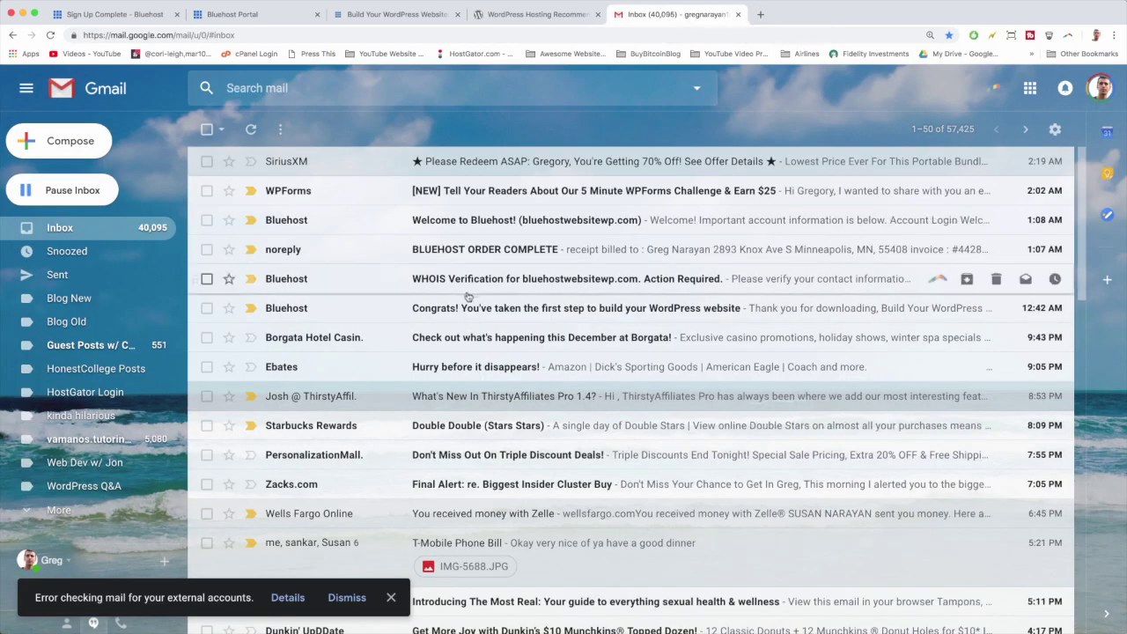
pyautogui.click(471, 313)
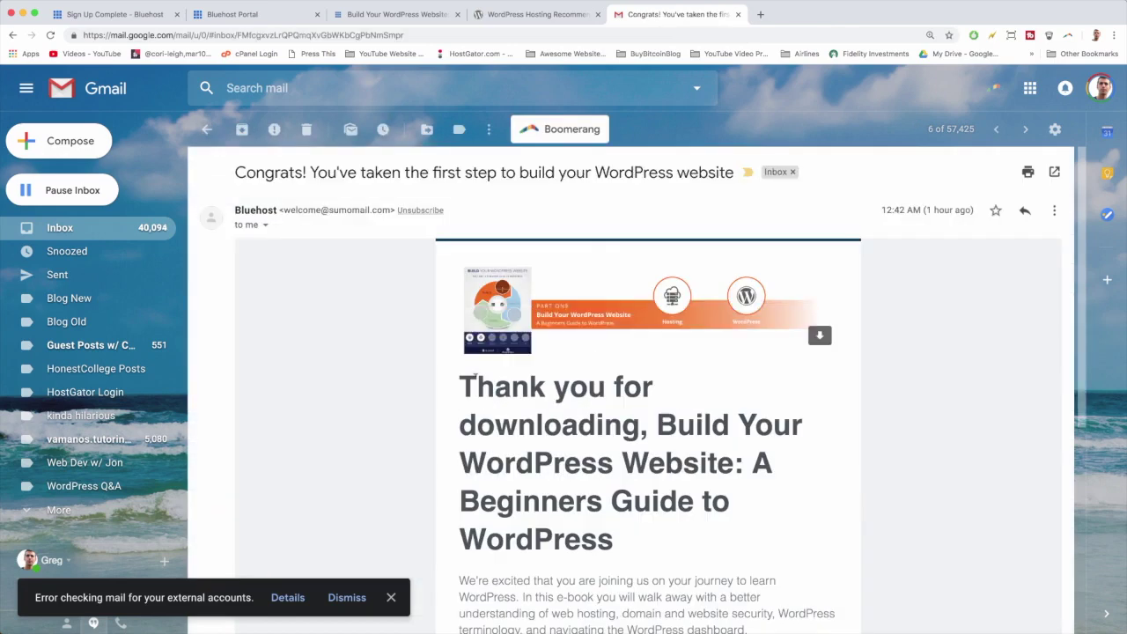
pyautogui.scroll(-3, 473, 378)
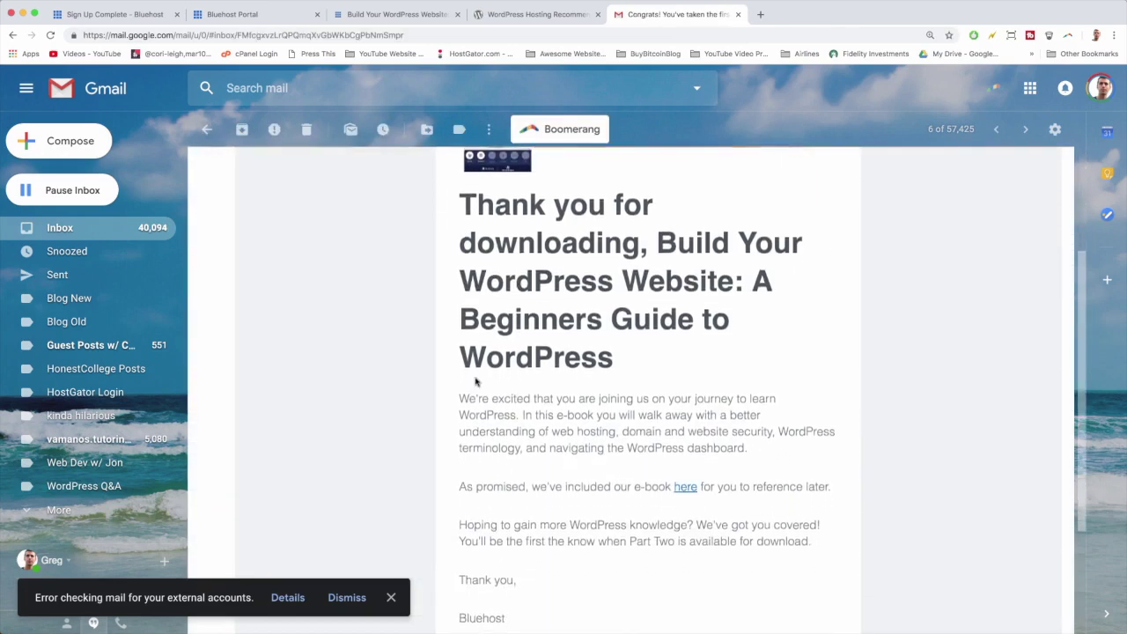
pyautogui.scroll(-2, 475, 381)
pyautogui.scroll(2, 470, 390)
pyautogui.scroll(3, 414, 344)
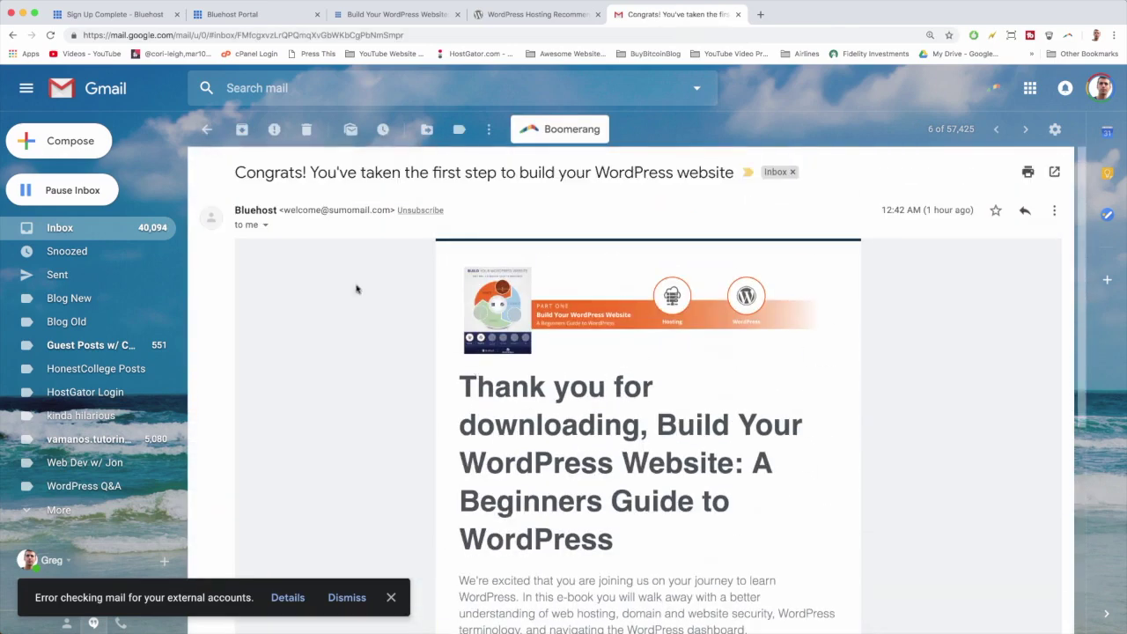
pyautogui.click(95, 233)
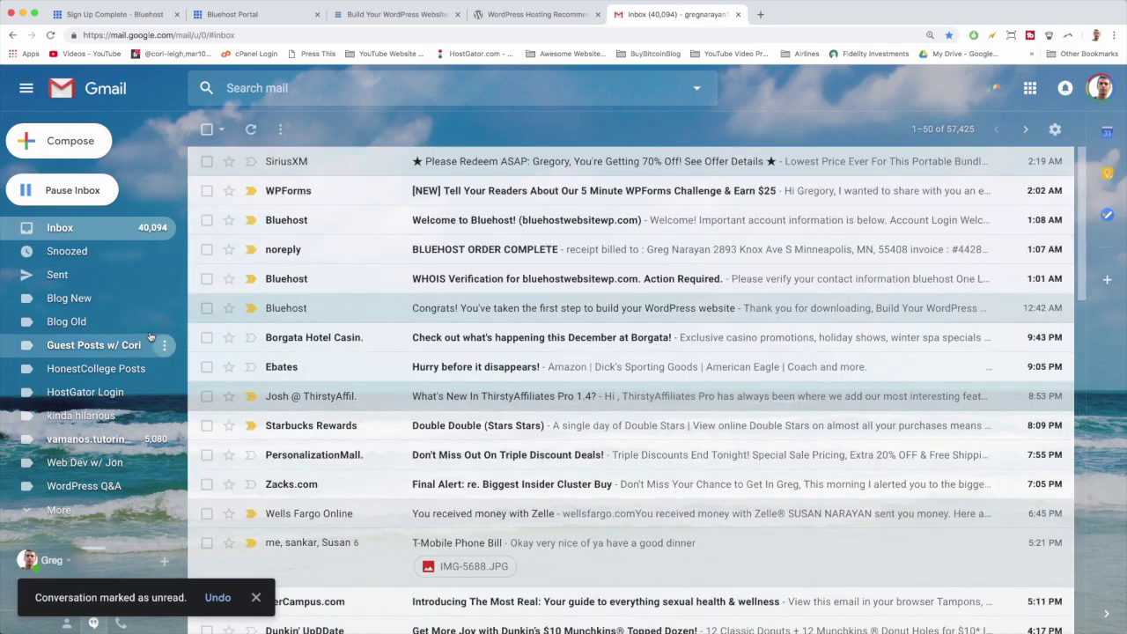
# Verify the domain's WHOIS contact info from Bluehost's WHOIS Verification email, then close the confirmation page.
pyautogui.click(483, 281)
pyautogui.scroll(-2, 503, 374)
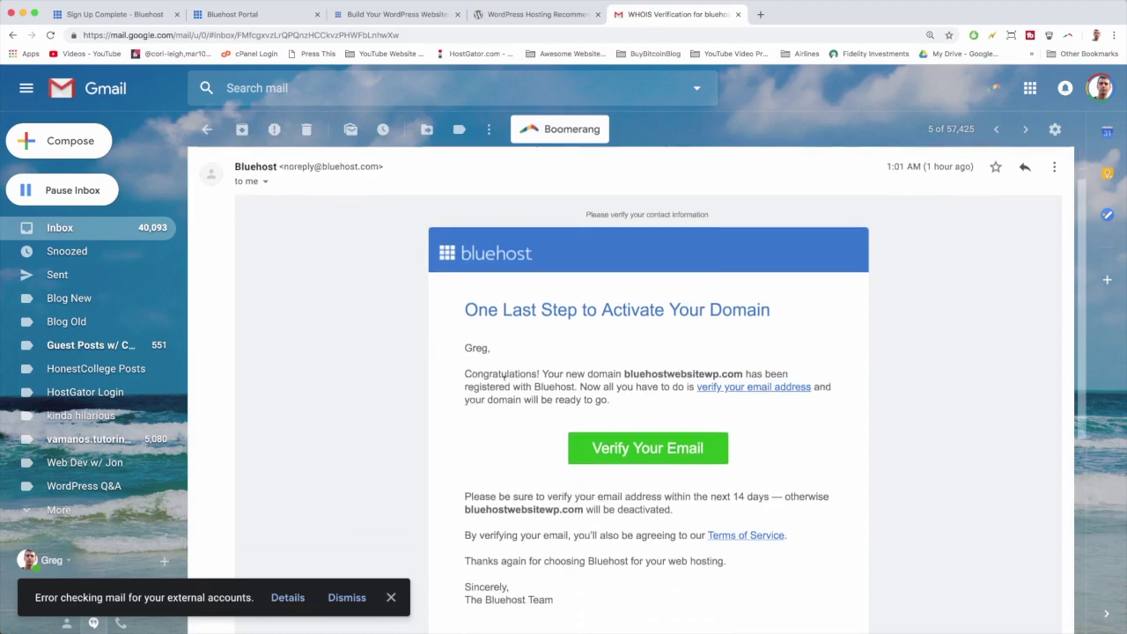
pyautogui.scroll(-2, 579, 329)
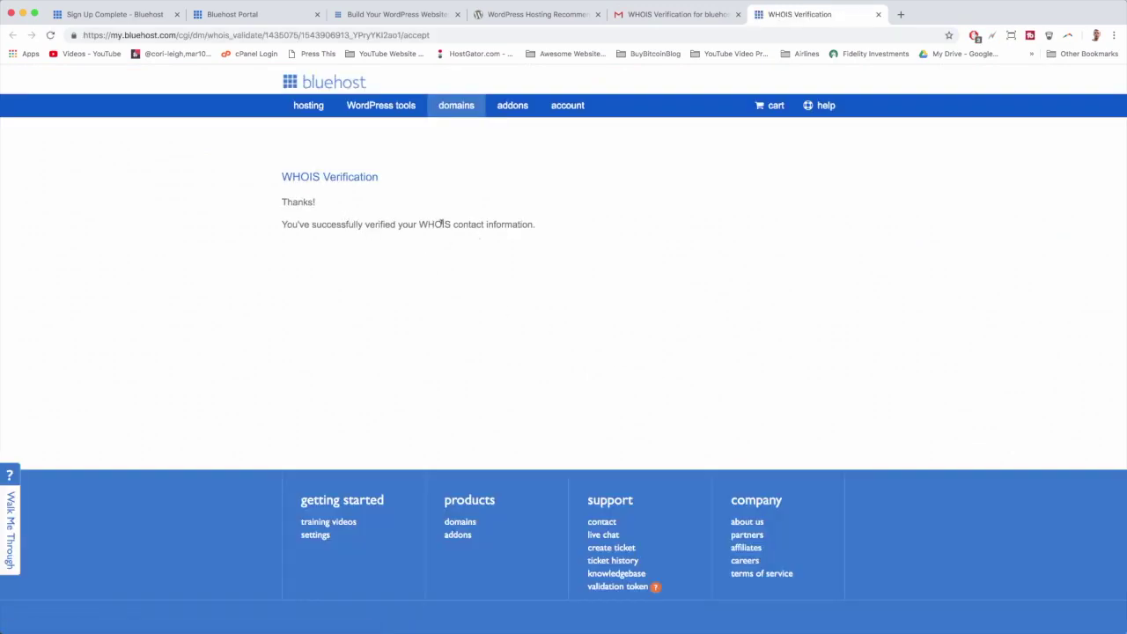
pyautogui.click(879, 14)
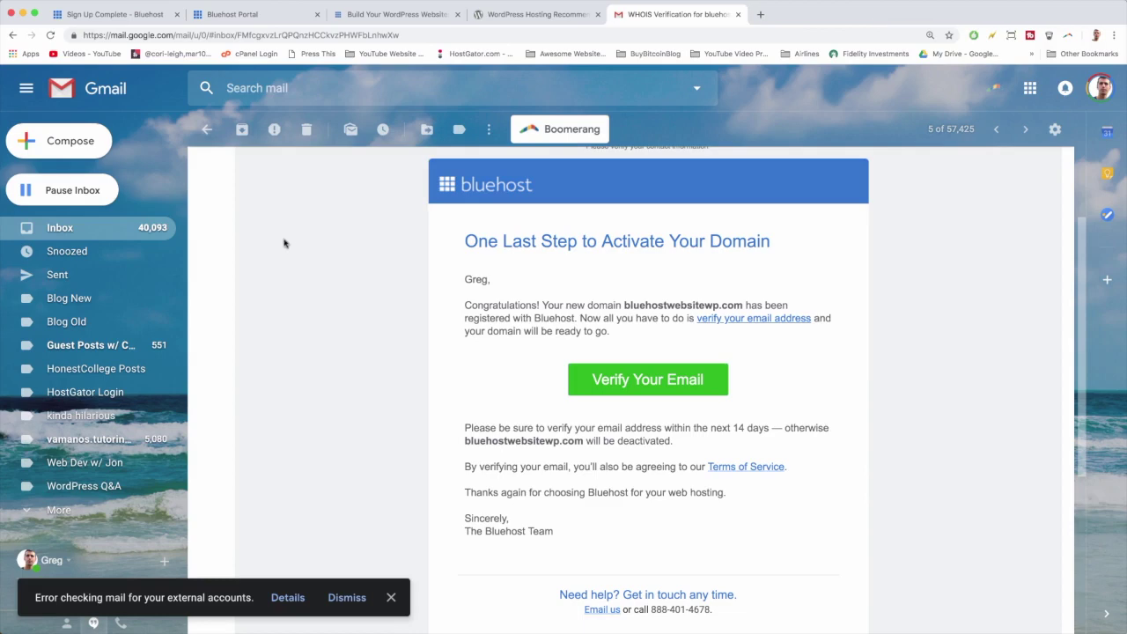
# Open the BLUEHOST ORDER COMPLETE email and scroll through the receipt.
pyautogui.click(56, 231)
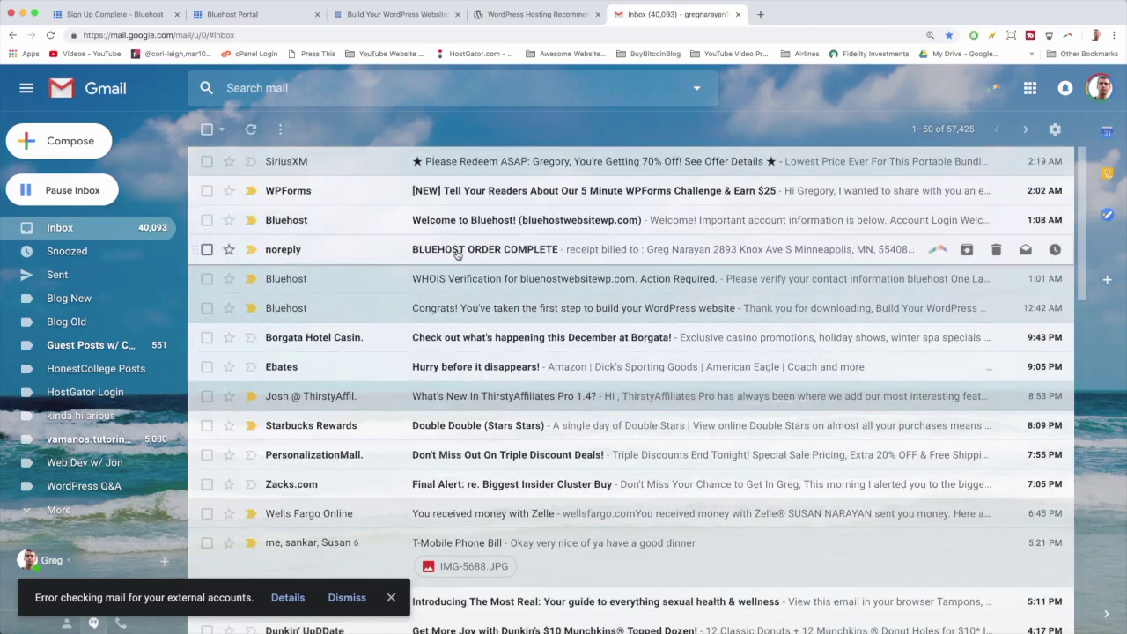
pyautogui.click(506, 254)
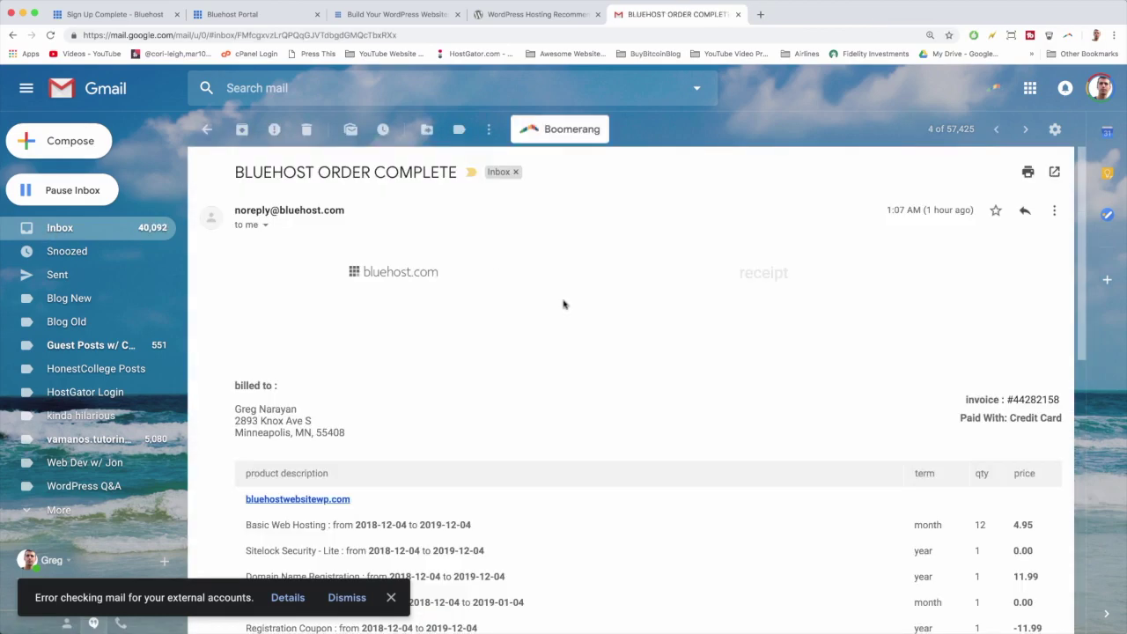
pyautogui.scroll(-3, 563, 304)
pyautogui.scroll(3, 563, 305)
pyautogui.scroll(-4, 563, 305)
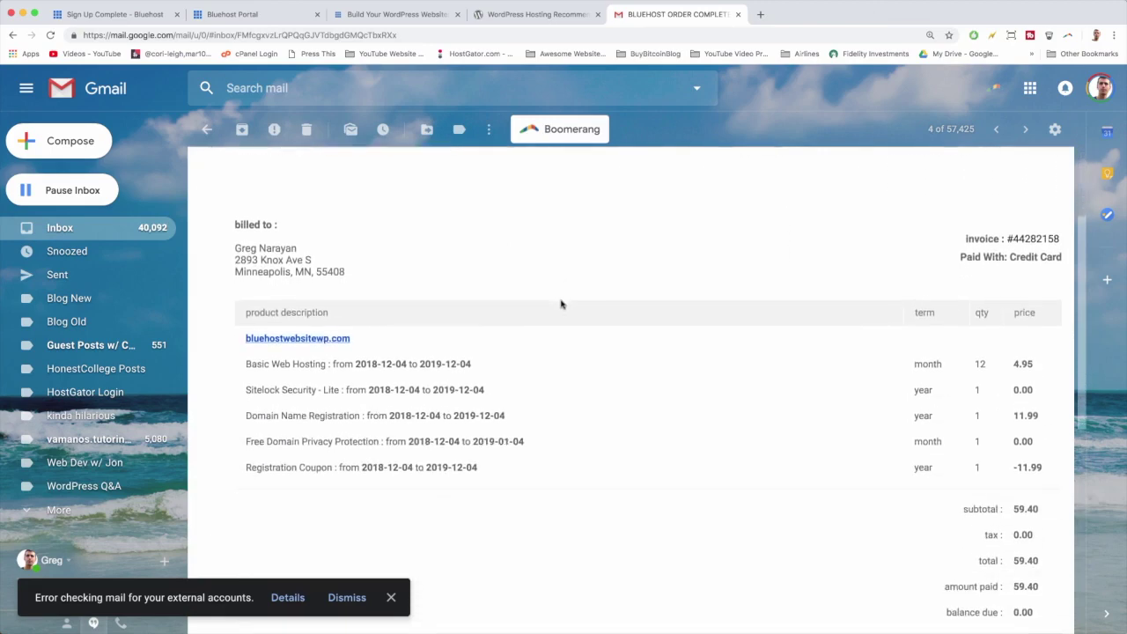
pyautogui.scroll(-2, 459, 310)
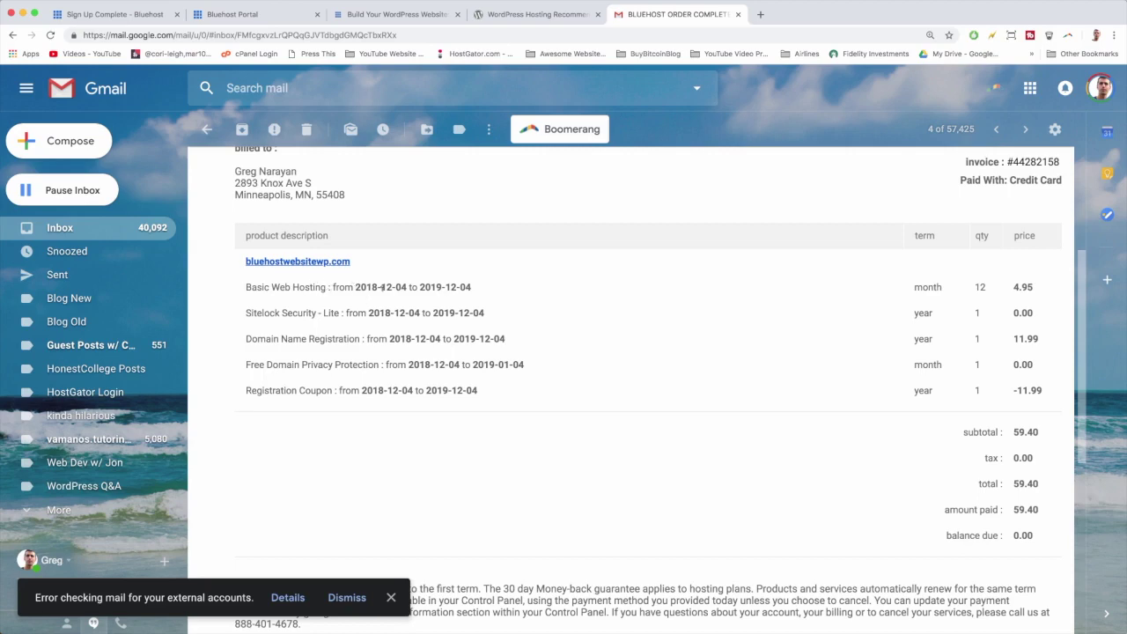
pyautogui.scroll(-1, 629, 294)
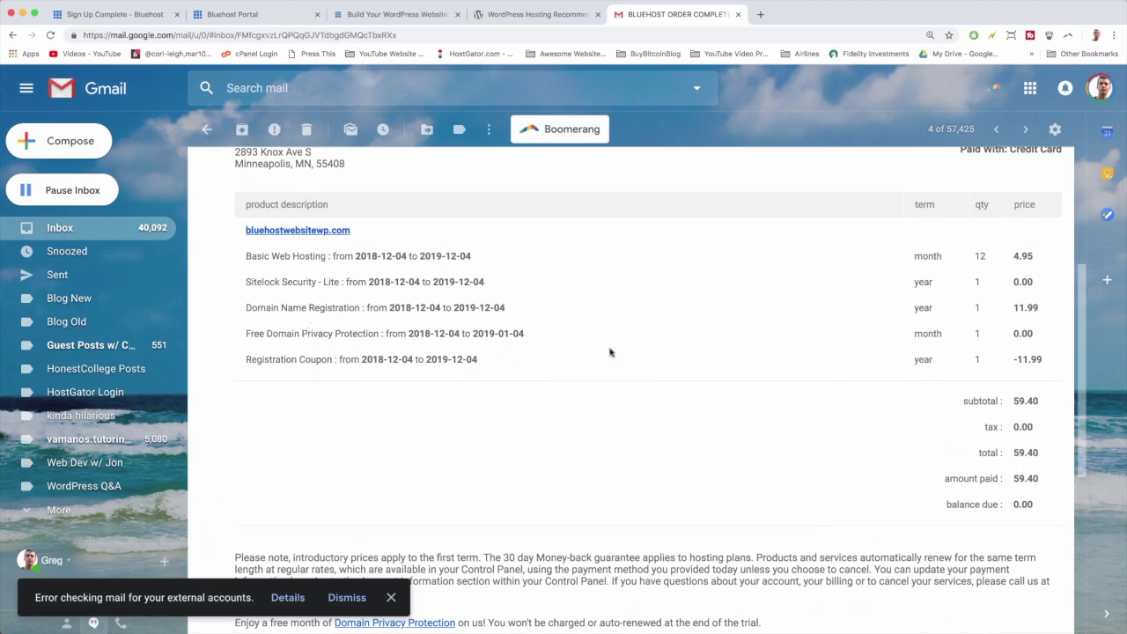
pyautogui.scroll(-2, 876, 416)
pyautogui.scroll(-2, 932, 416)
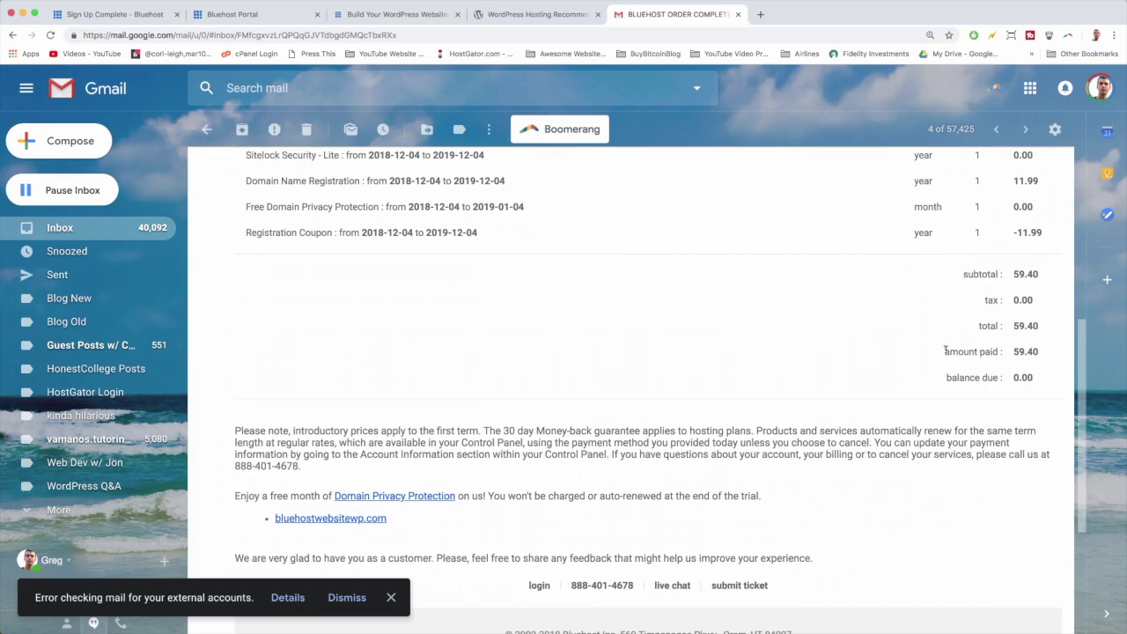
# Highlight the $59.40 amount paid, clear the selection, and go back to the inbox.
pyautogui.moveTo(945, 349); pyautogui.dragTo(1054, 356)
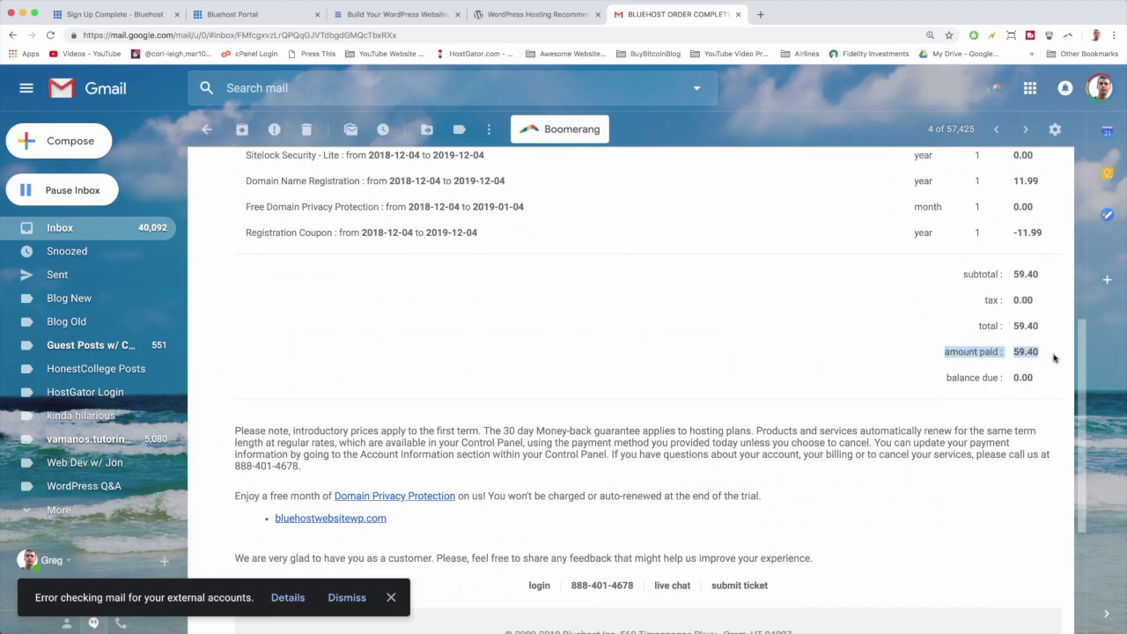
pyautogui.click(1054, 357)
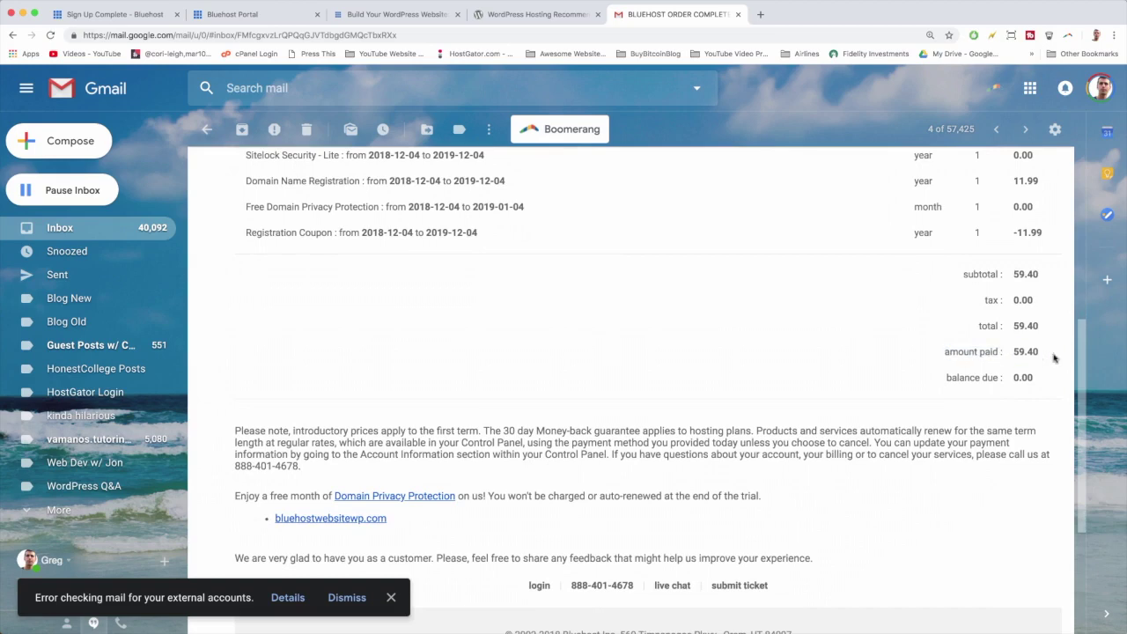
pyautogui.scroll(2, 493, 325)
pyautogui.click(73, 228)
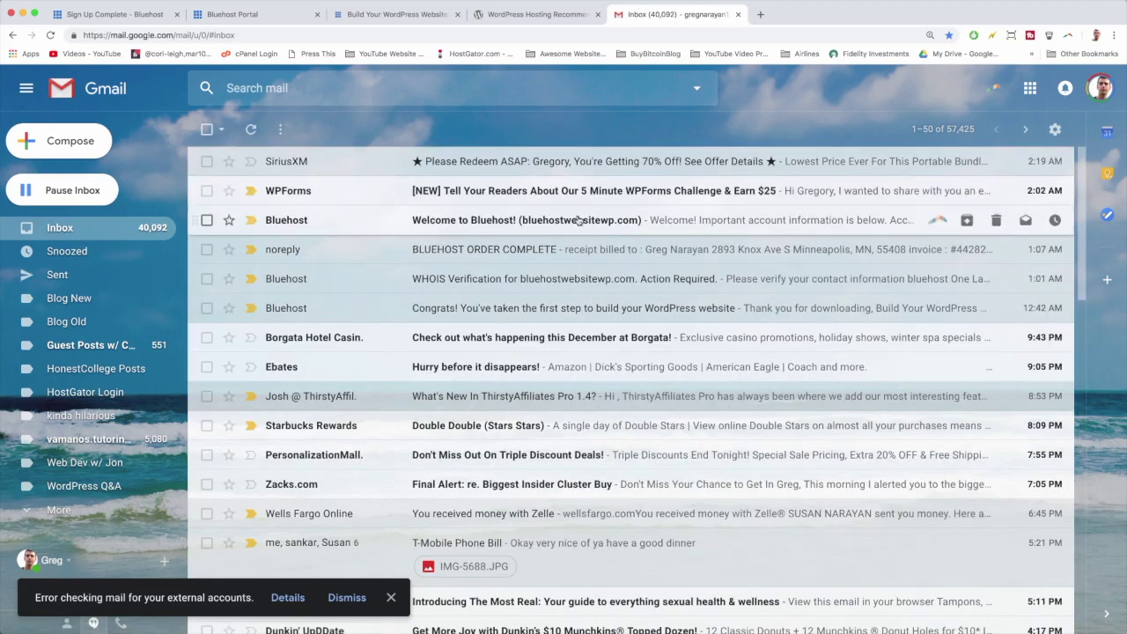
pyautogui.click(493, 226)
pyautogui.scroll(-1, 539, 275)
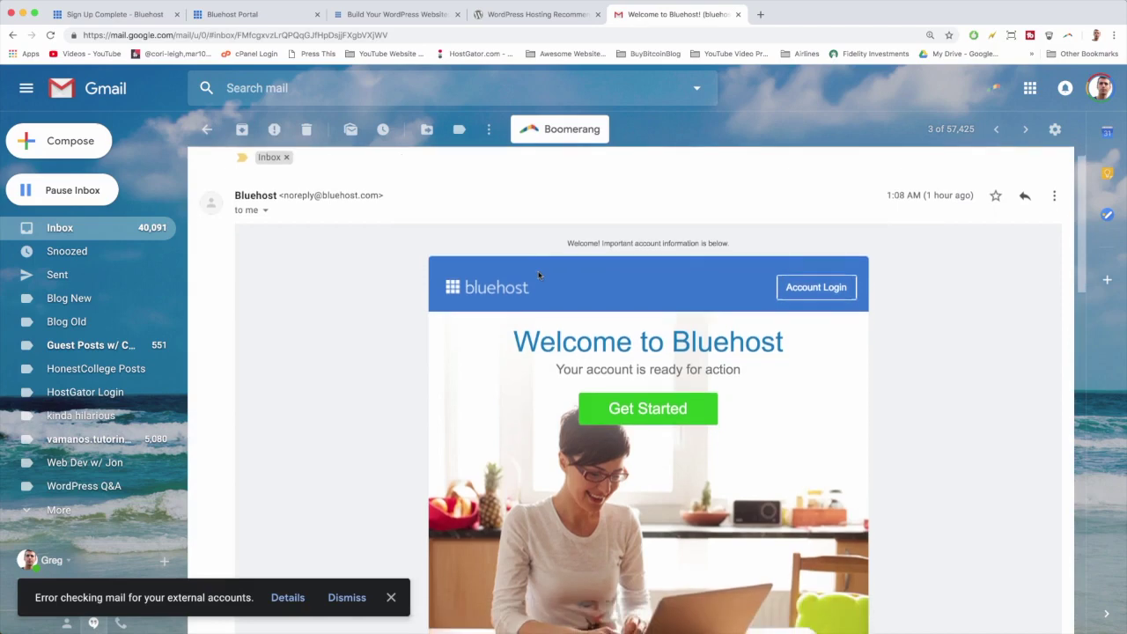
pyautogui.scroll(1, 539, 275)
pyautogui.scroll(-2, 539, 276)
pyautogui.scroll(-1, 633, 329)
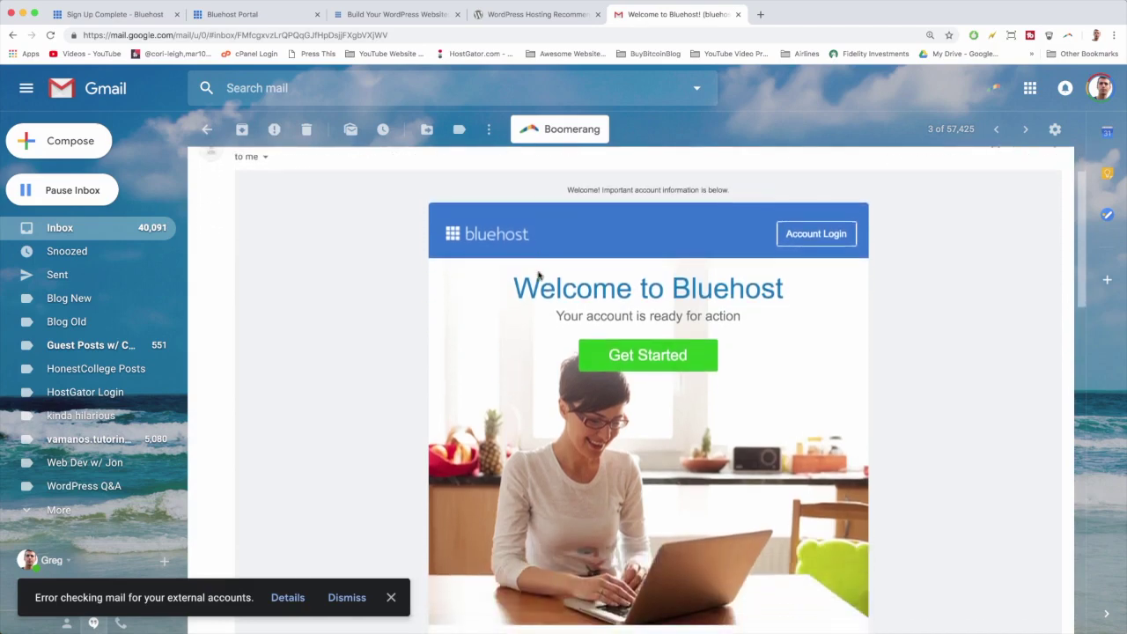
pyautogui.scroll(-2, 652, 335)
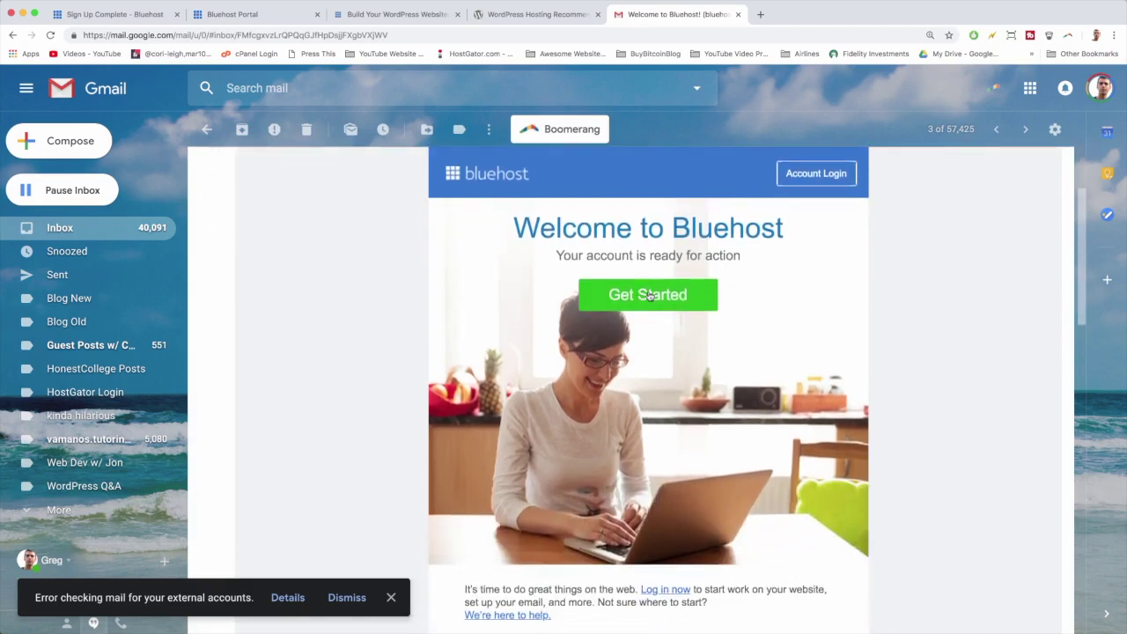
pyautogui.scroll(-1, 649, 299)
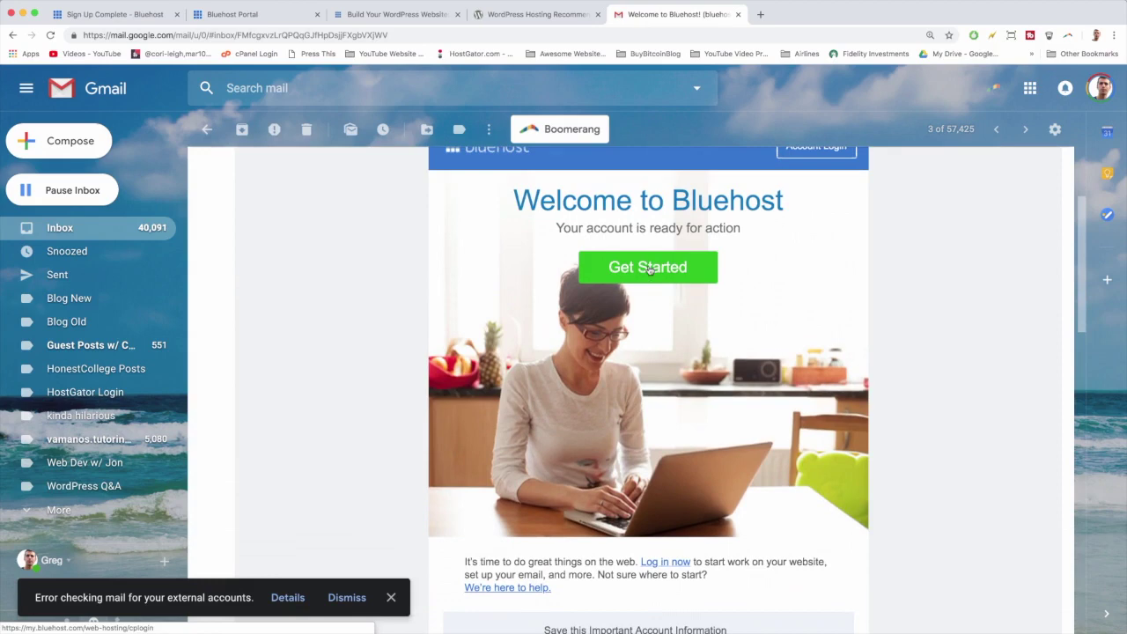
pyautogui.scroll(-4, 649, 268)
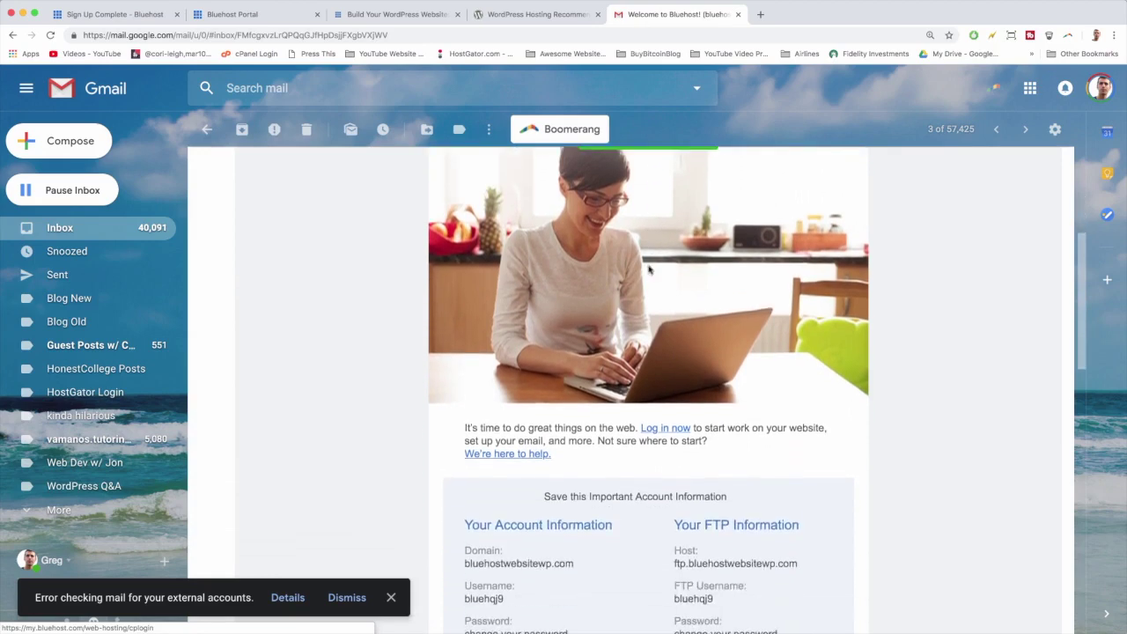
pyautogui.scroll(-3, 638, 368)
pyautogui.scroll(-3, 636, 369)
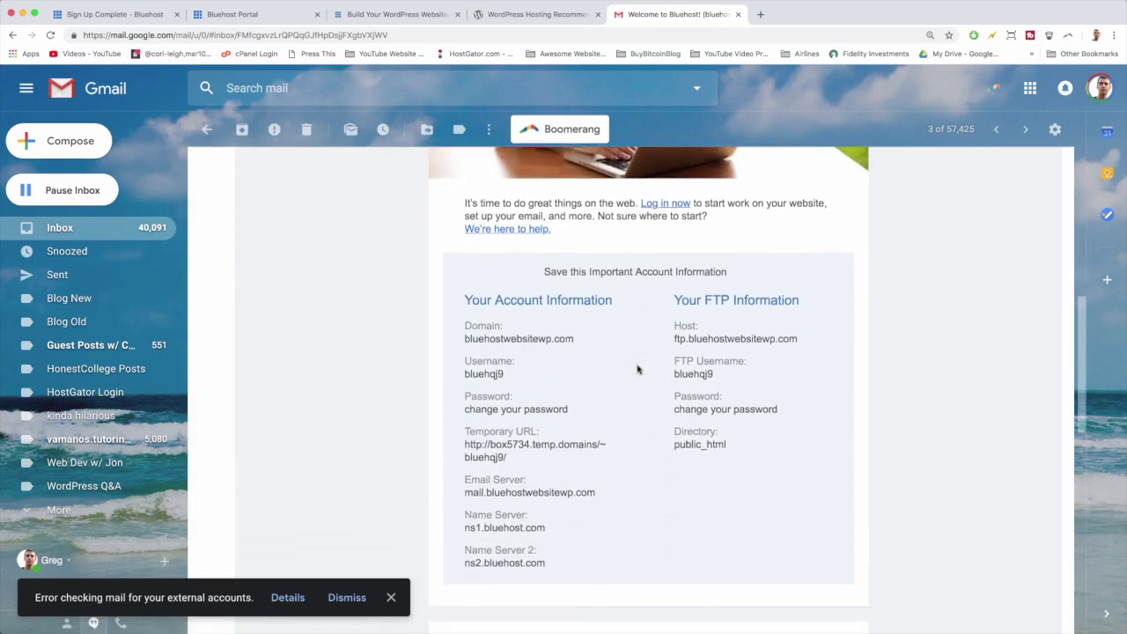
pyautogui.scroll(-2, 534, 317)
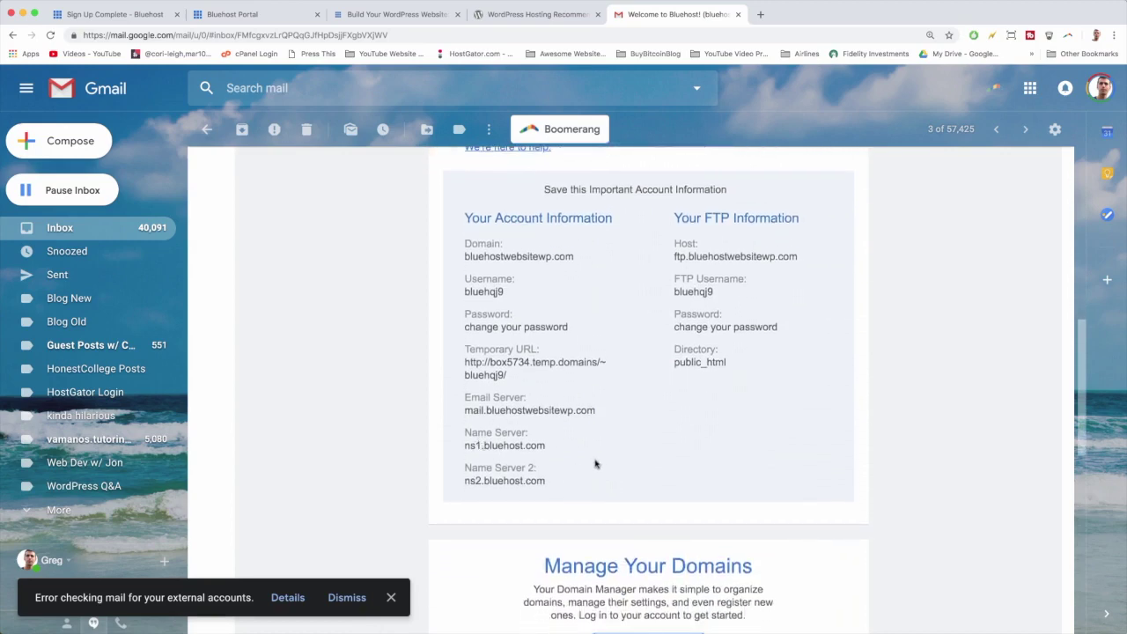
pyautogui.scroll(5, 547, 417)
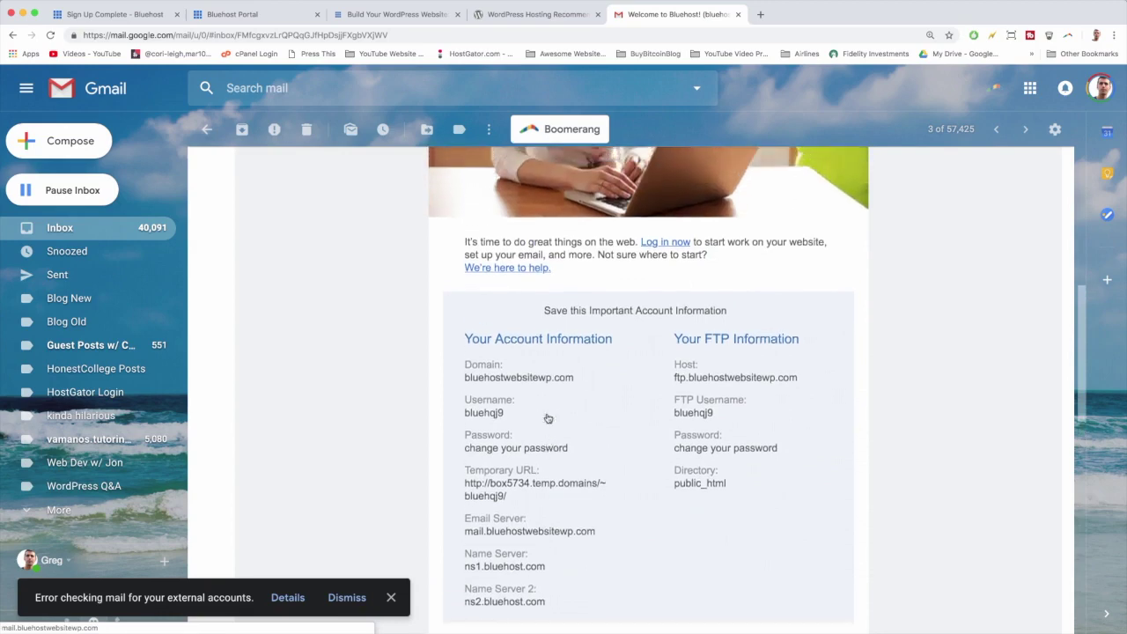
pyautogui.scroll(5, 547, 417)
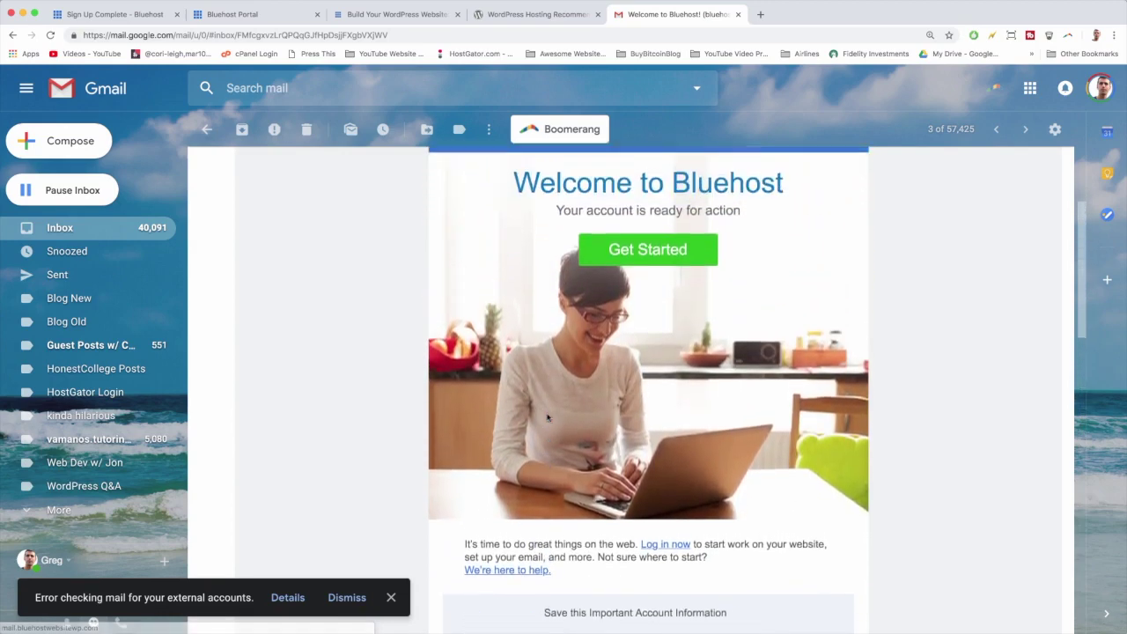
pyautogui.click(77, 229)
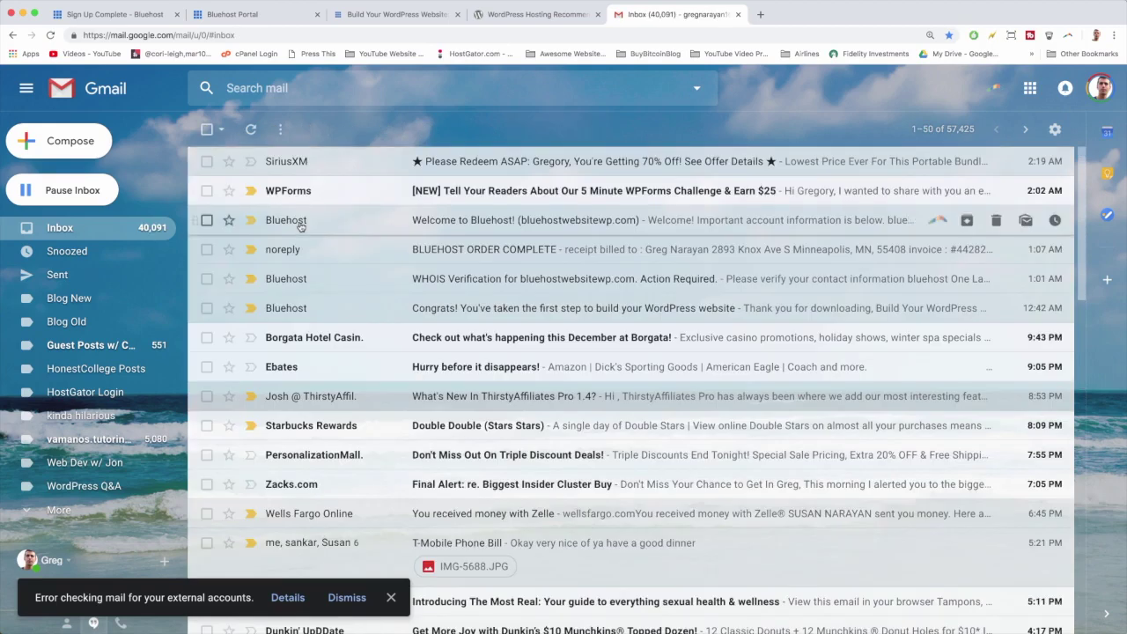
pyautogui.moveTo(300, 227)
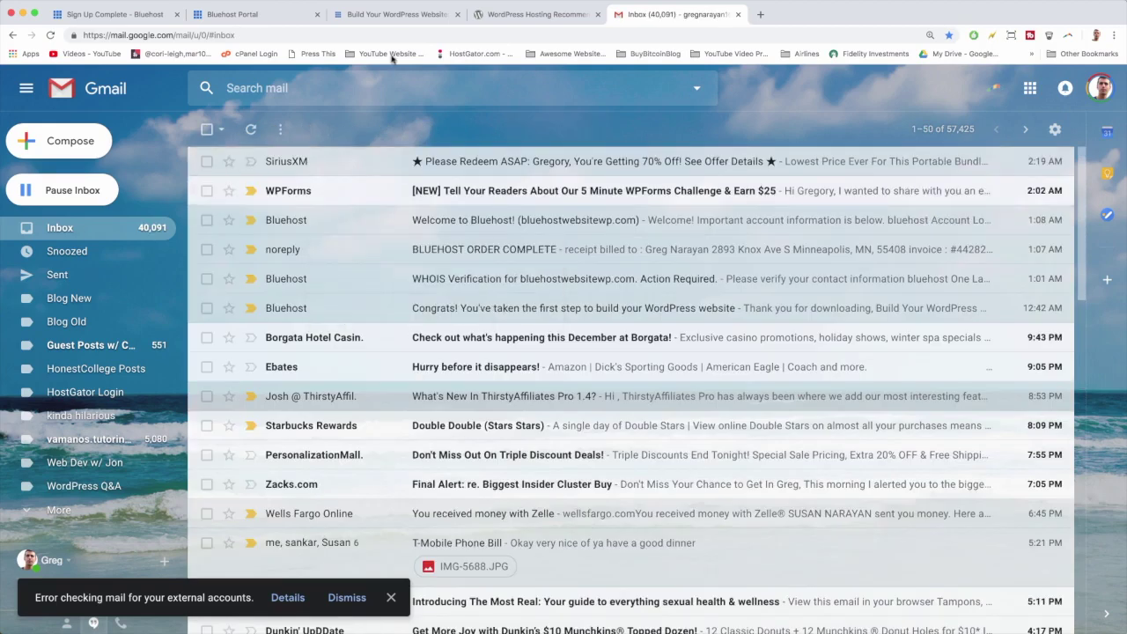
# Browse the Bluehost portal's nine themes, from Ocean WP to Storefront, Mesmerize and Customify.
pyautogui.click(385, 15)
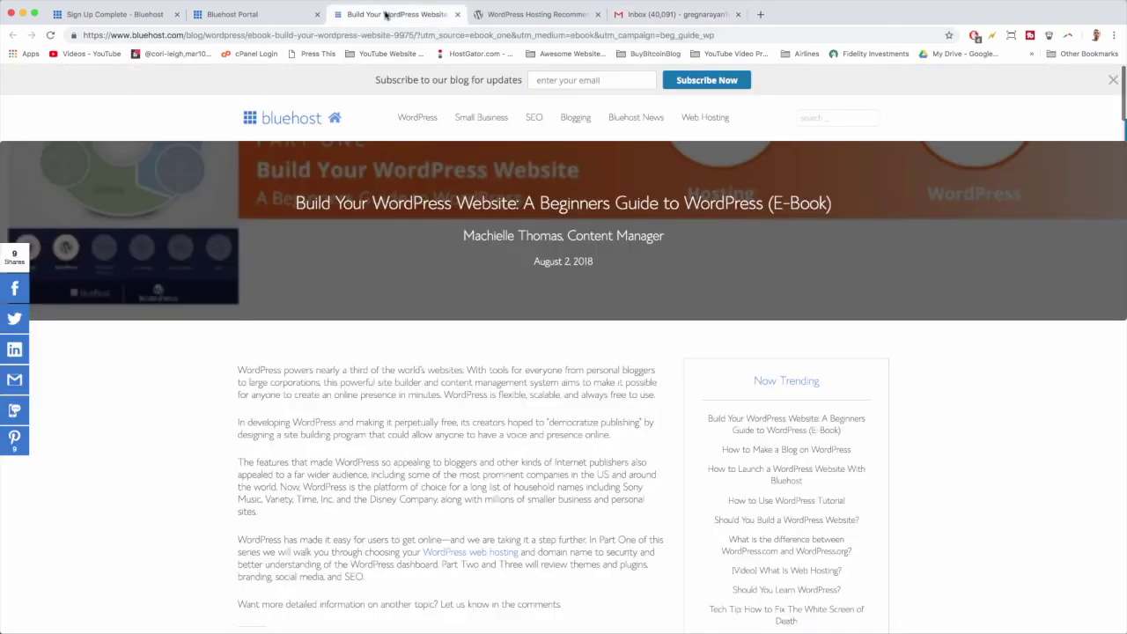
pyautogui.click(264, 15)
pyautogui.scroll(-5, 172, 212)
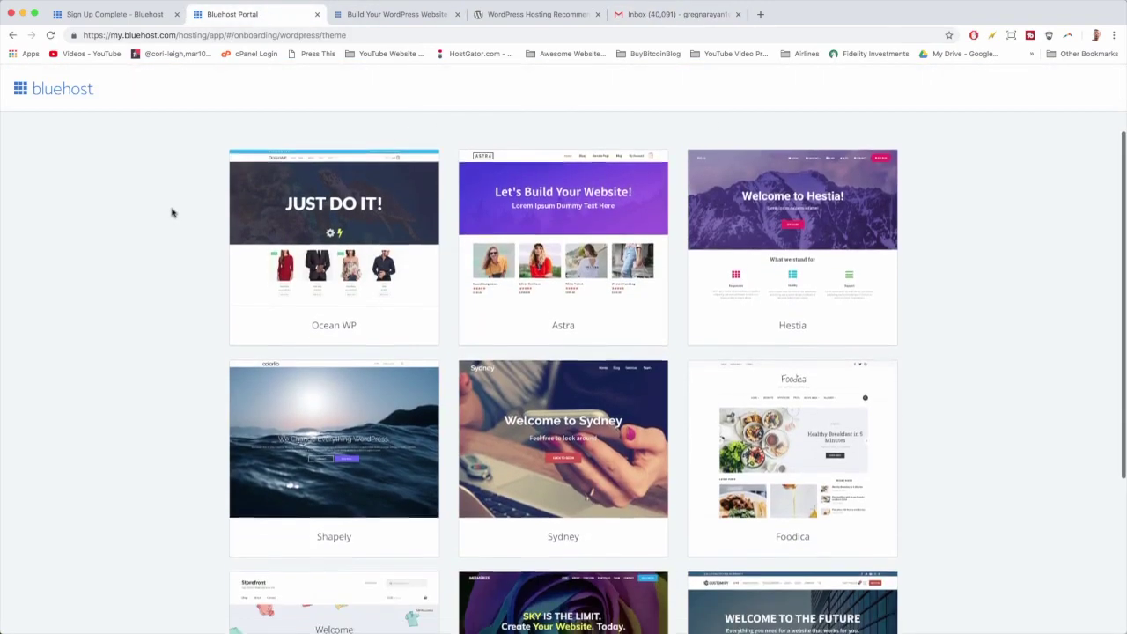
pyautogui.scroll(5, 172, 213)
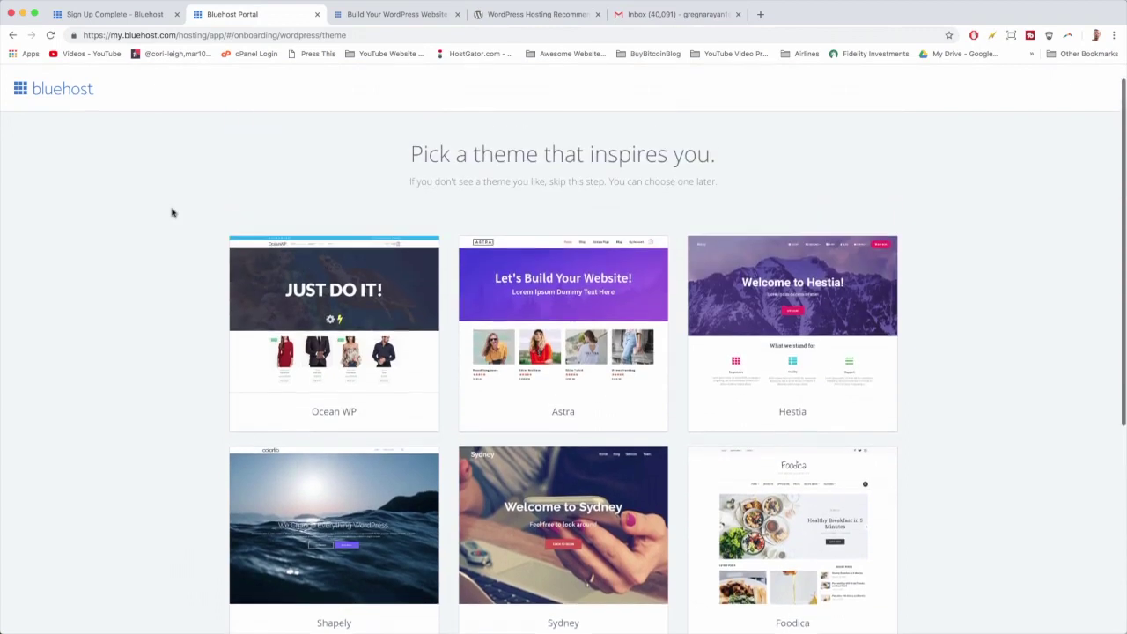
pyautogui.moveTo(247, 406)
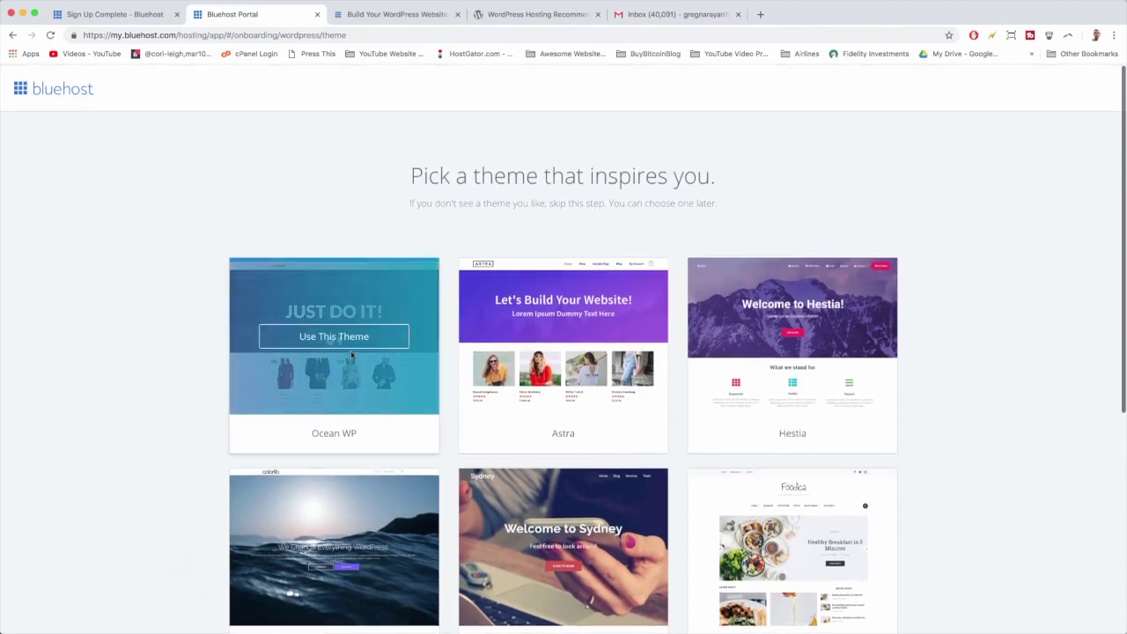
pyautogui.scroll(-2, 745, 382)
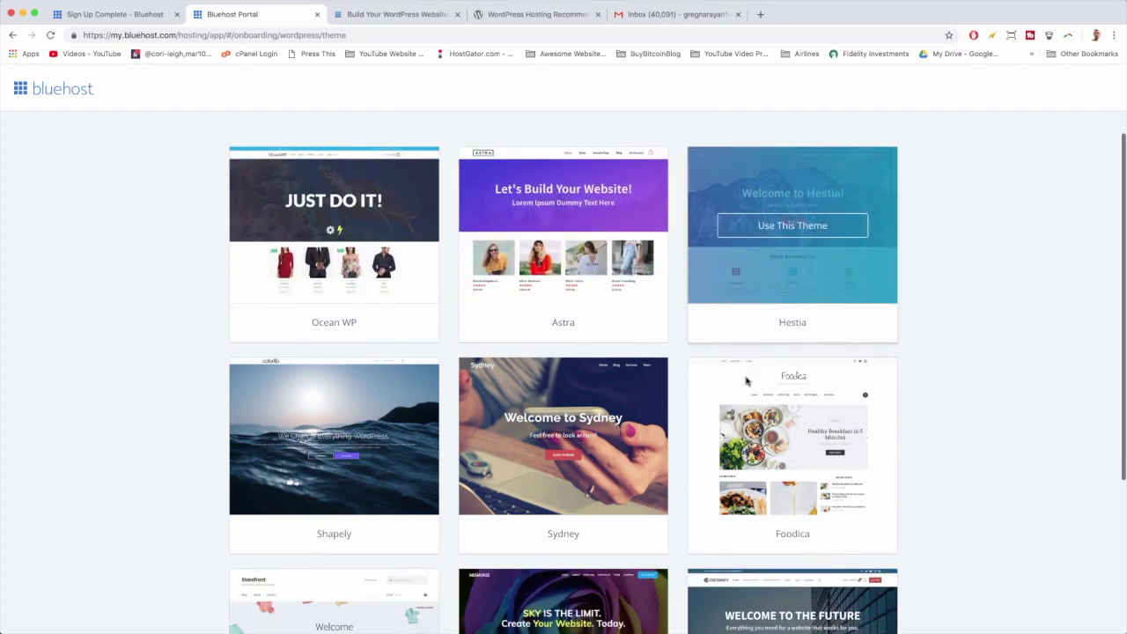
pyautogui.scroll(-2, 475, 405)
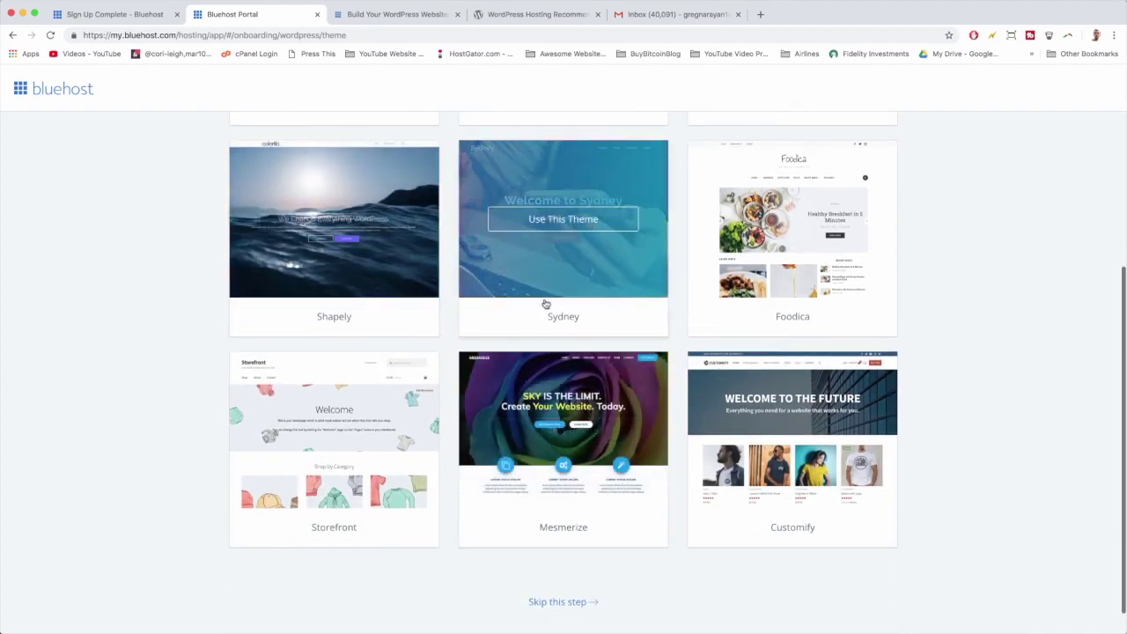
pyautogui.scroll(-1, 563, 274)
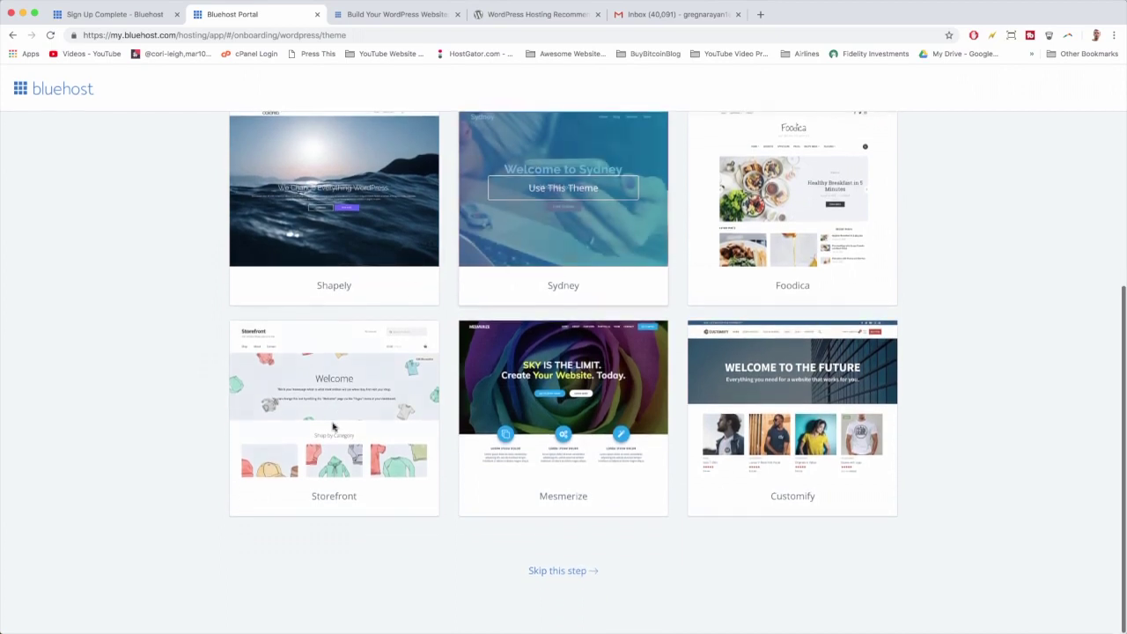
pyautogui.scroll(5, 364, 440)
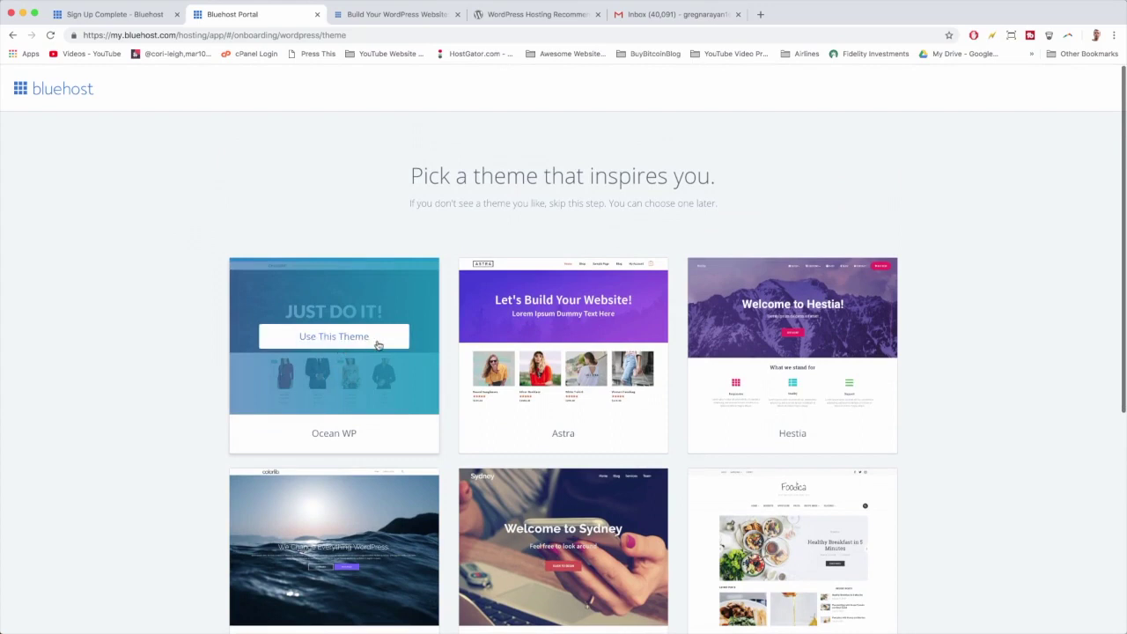
# Use Ocean WP as the site's theme and wait for the WordPress welcome setup.
pyautogui.click(378, 344)
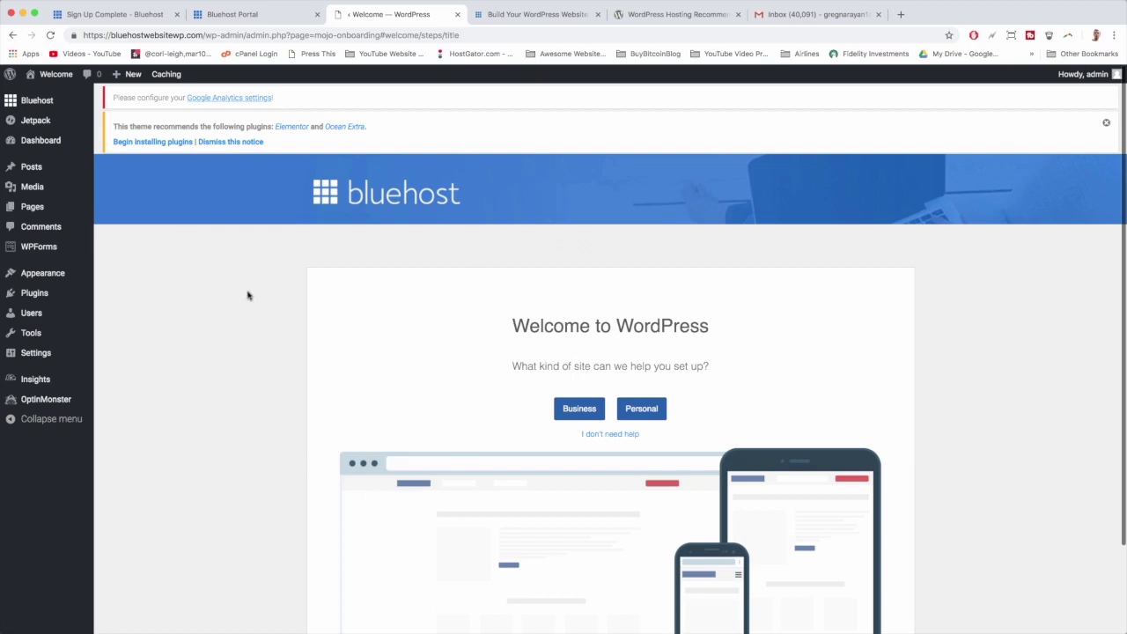
# Skip the guided site-type questions with 'I don't need help', then launch the site live.
pyautogui.scroll(-3, 247, 294)
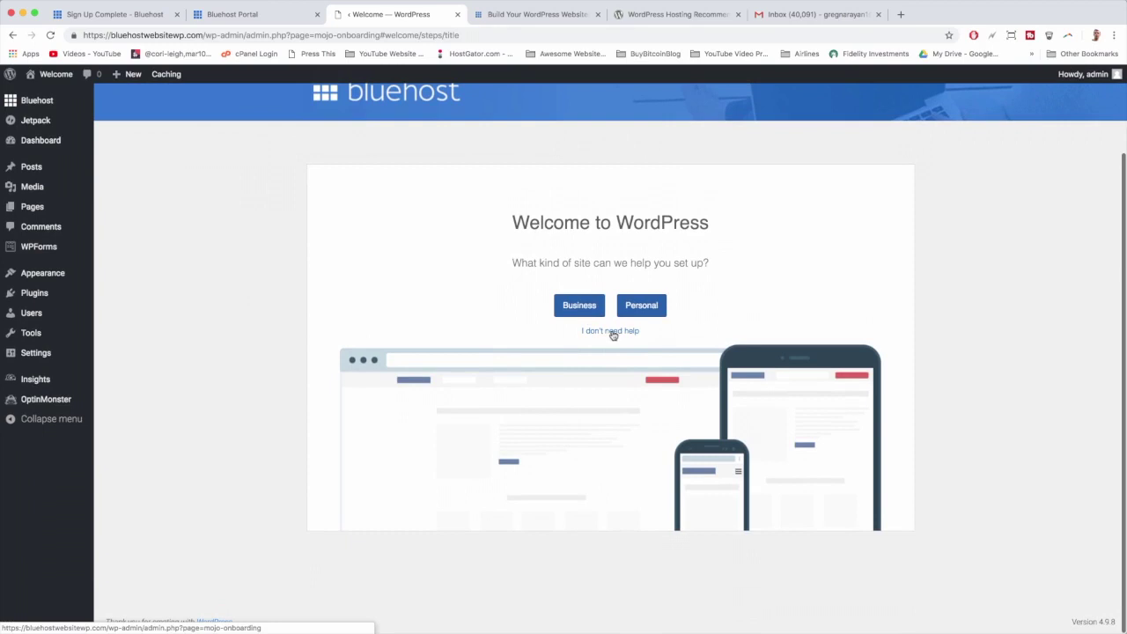
pyautogui.click(612, 331)
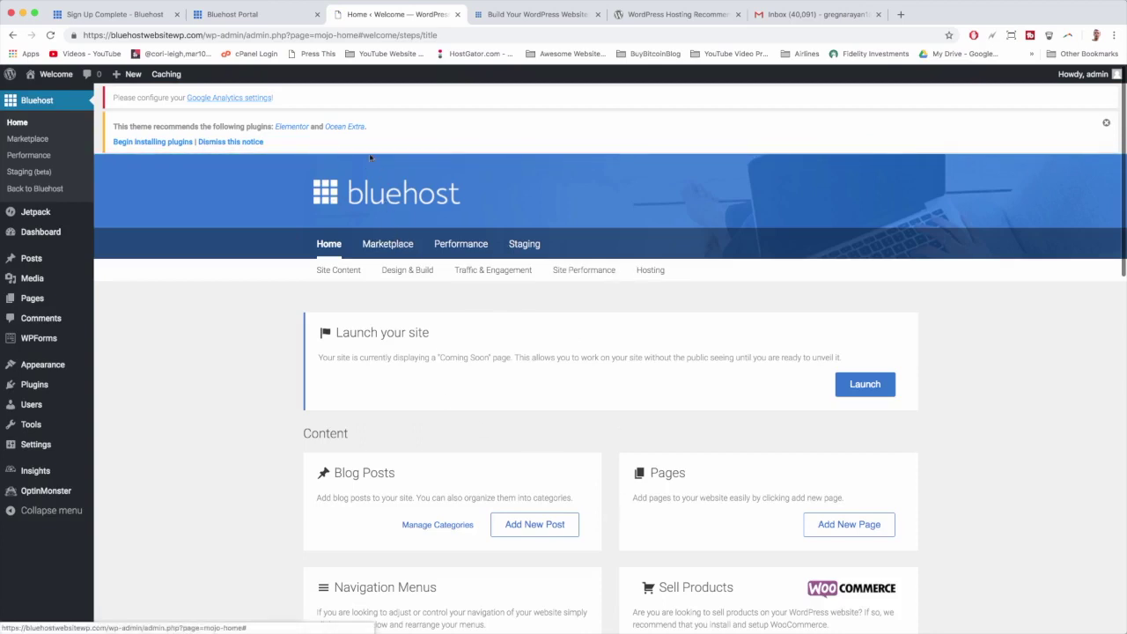
pyautogui.scroll(-2, 330, 250)
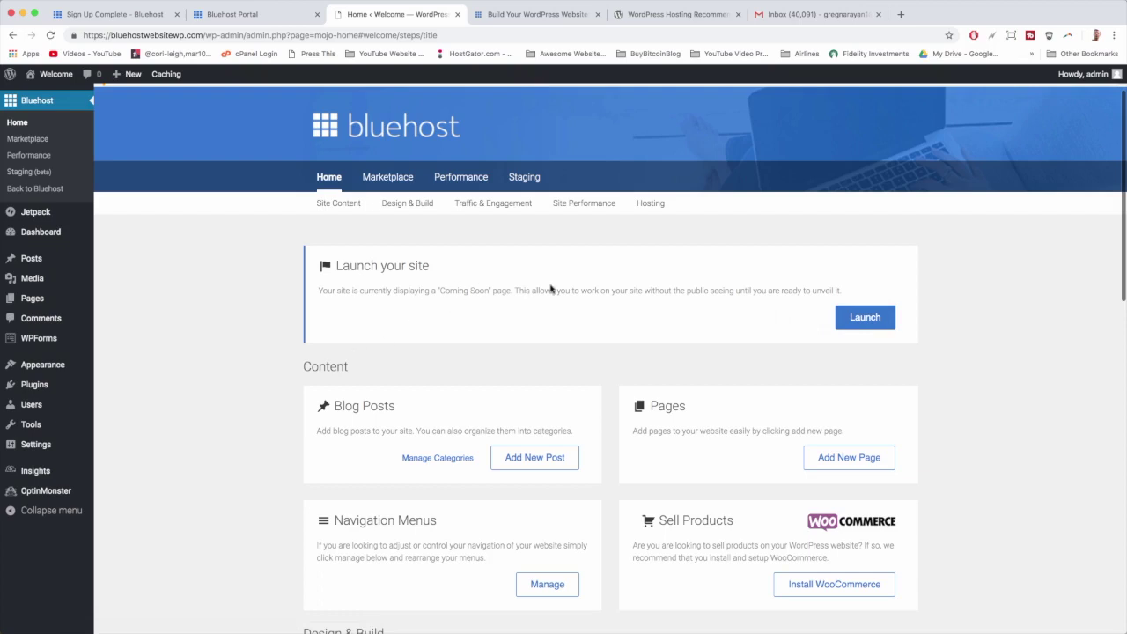
pyautogui.click(881, 327)
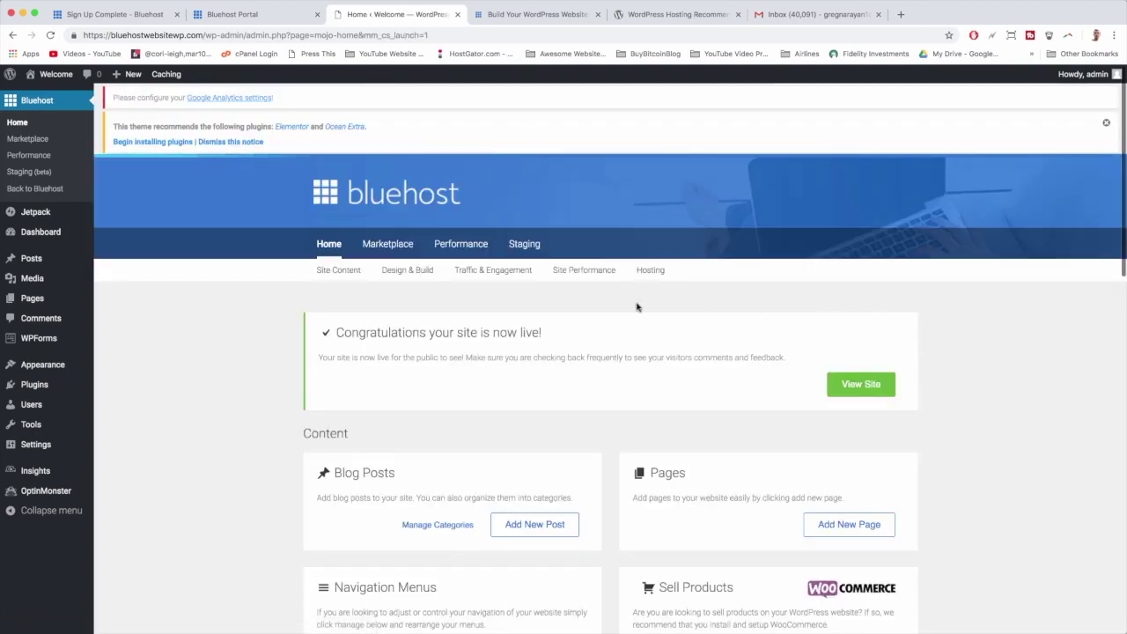
pyautogui.scroll(-1, 637, 306)
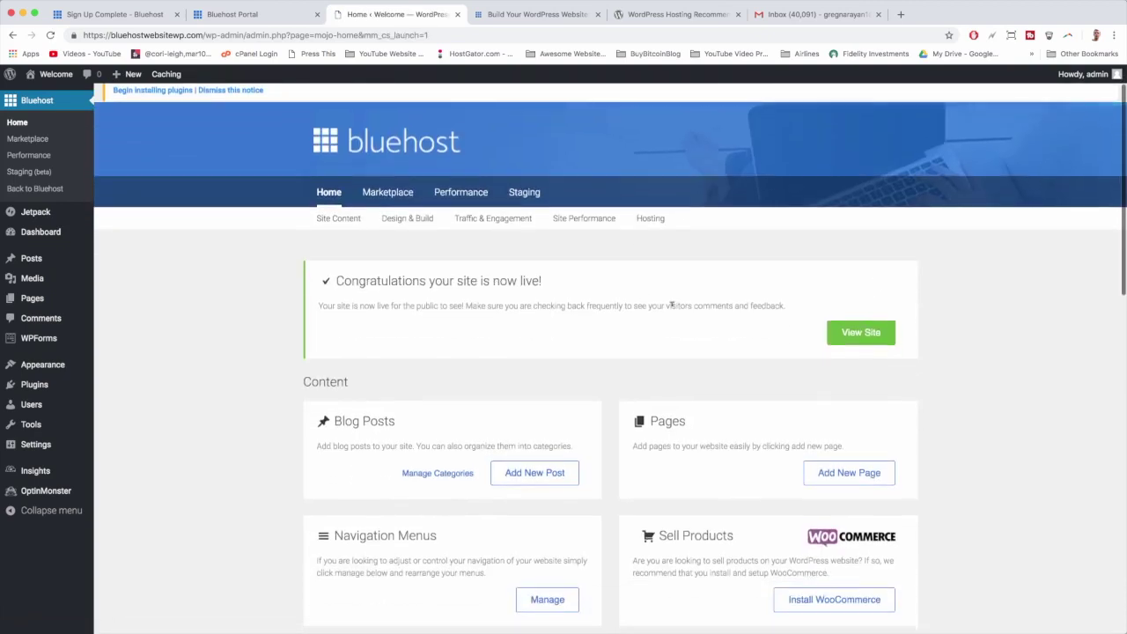
# View the live Hello world homepage, then switch to the admin Dashboard via the site name menu.
pyautogui.click(861, 334)
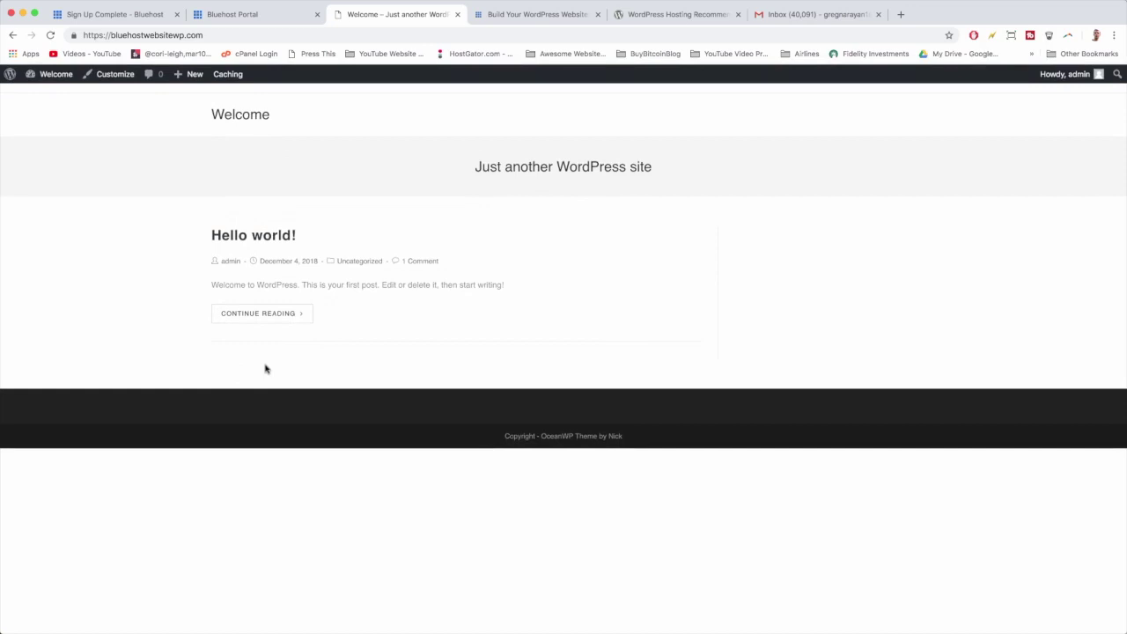
pyautogui.moveTo(46, 77)
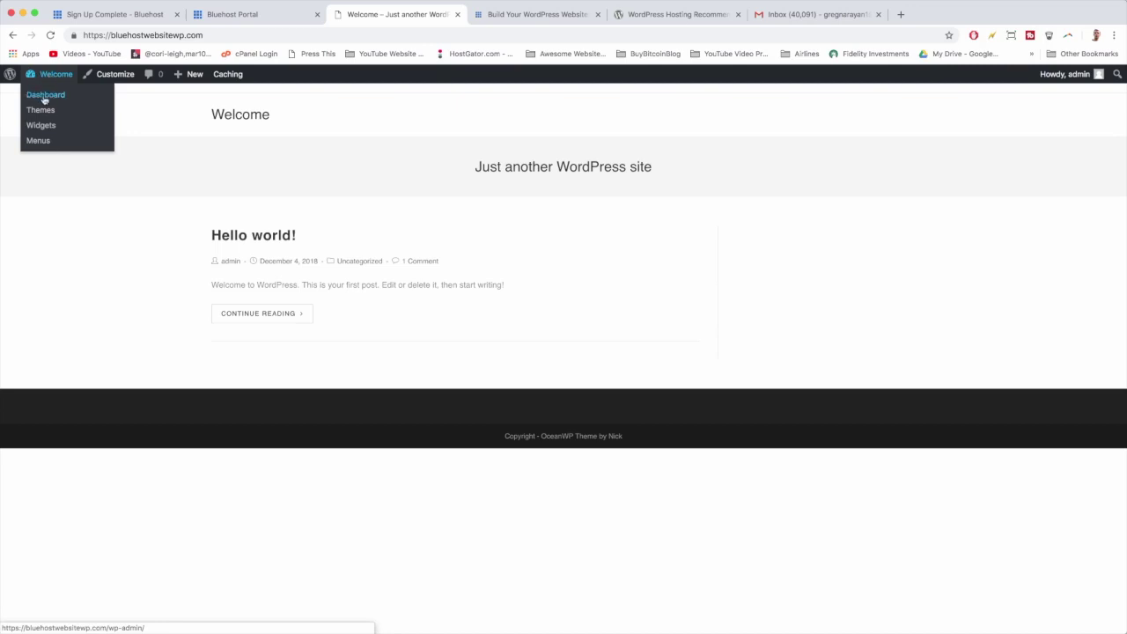
pyautogui.click(49, 79)
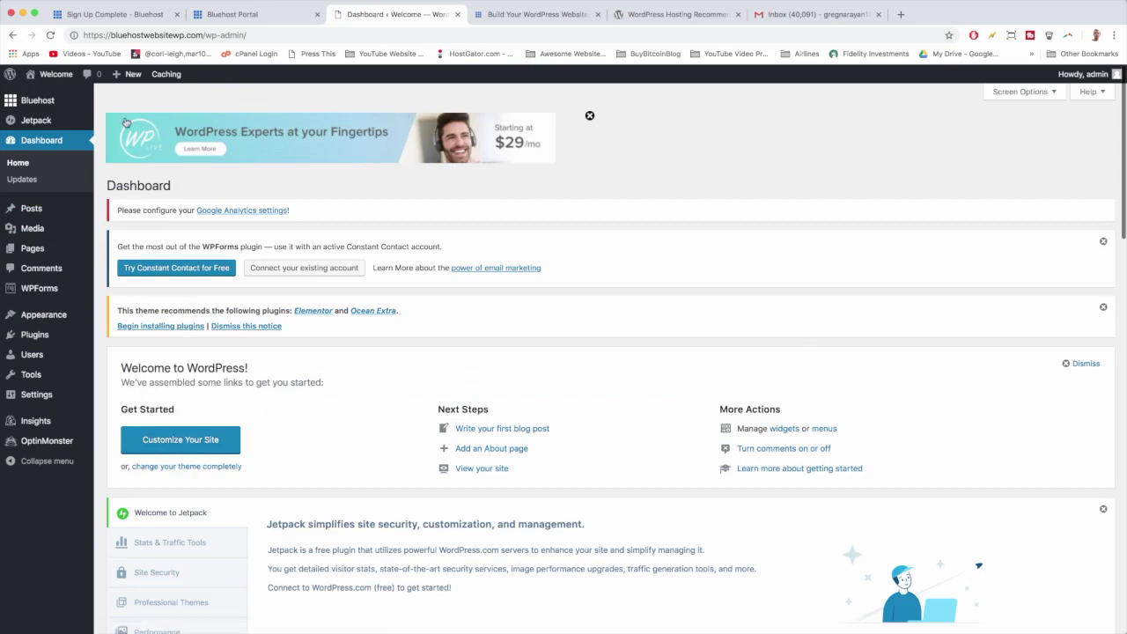
# Open the admin user's Profile from the Users list and review its personal, name and account settings.
pyautogui.click(32, 355)
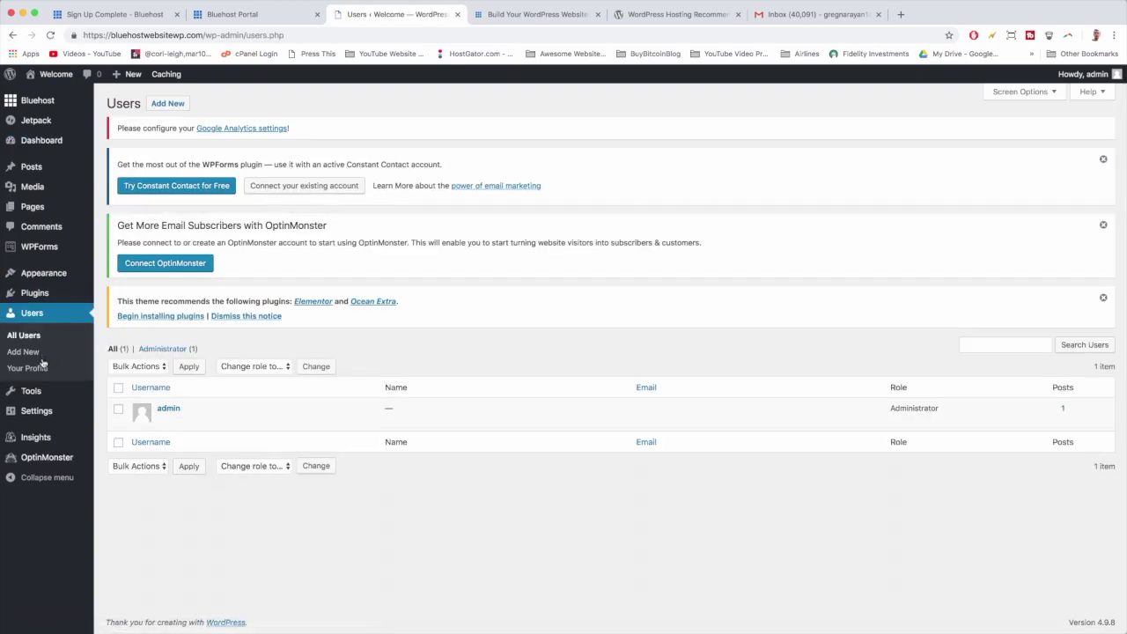
pyautogui.click(167, 408)
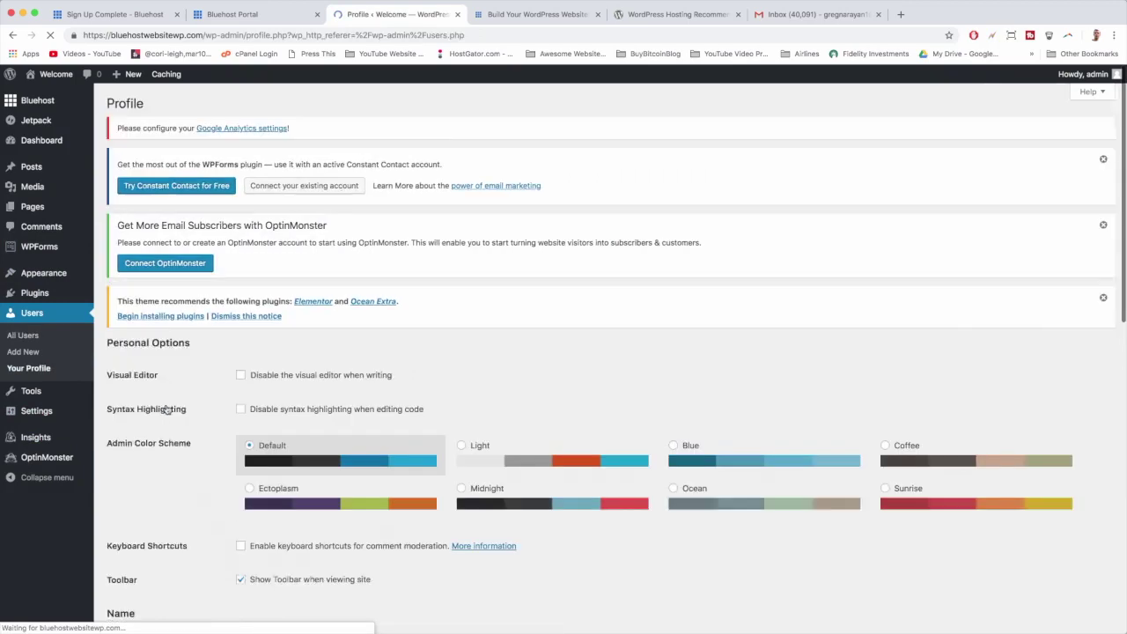
pyautogui.scroll(-5, 506, 329)
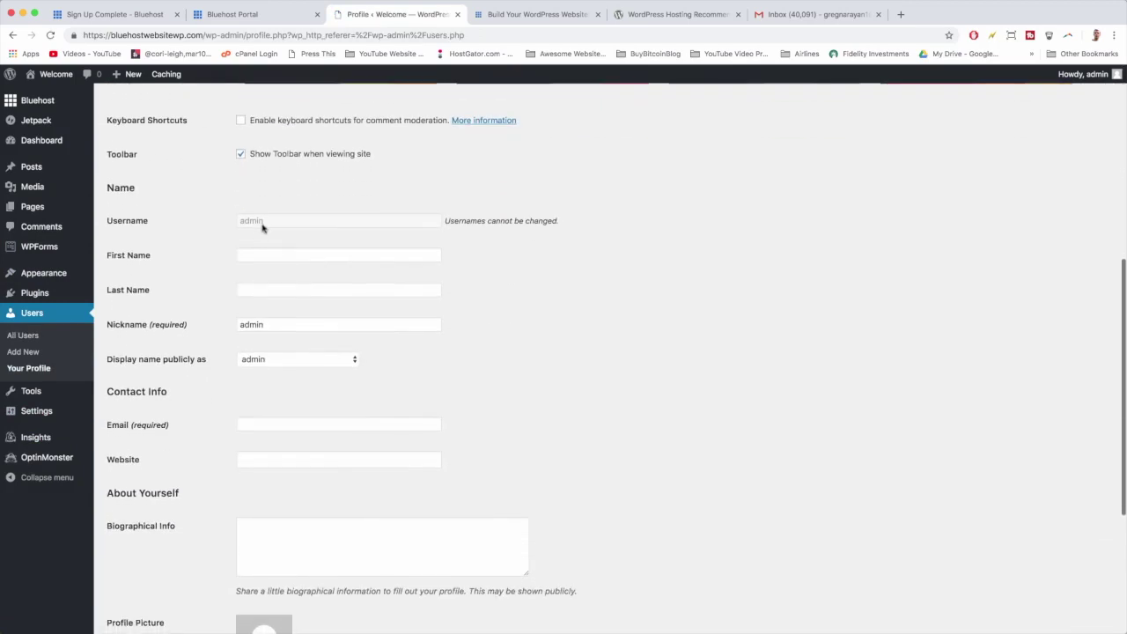
pyautogui.scroll(-3, 476, 236)
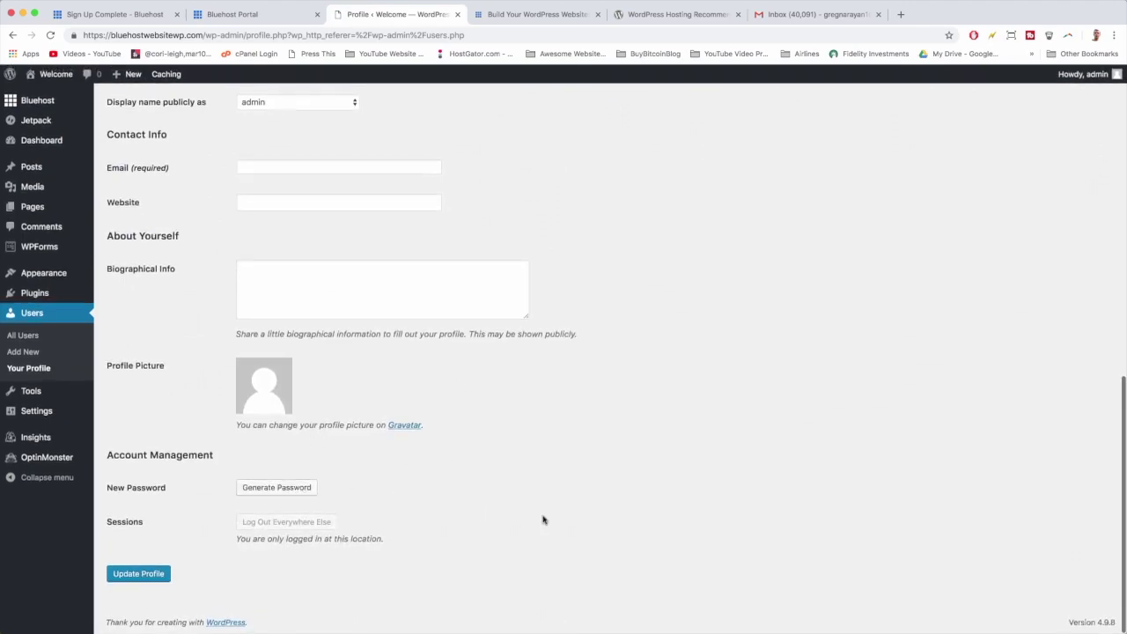
pyautogui.scroll(6, 543, 520)
pyautogui.scroll(1, 543, 520)
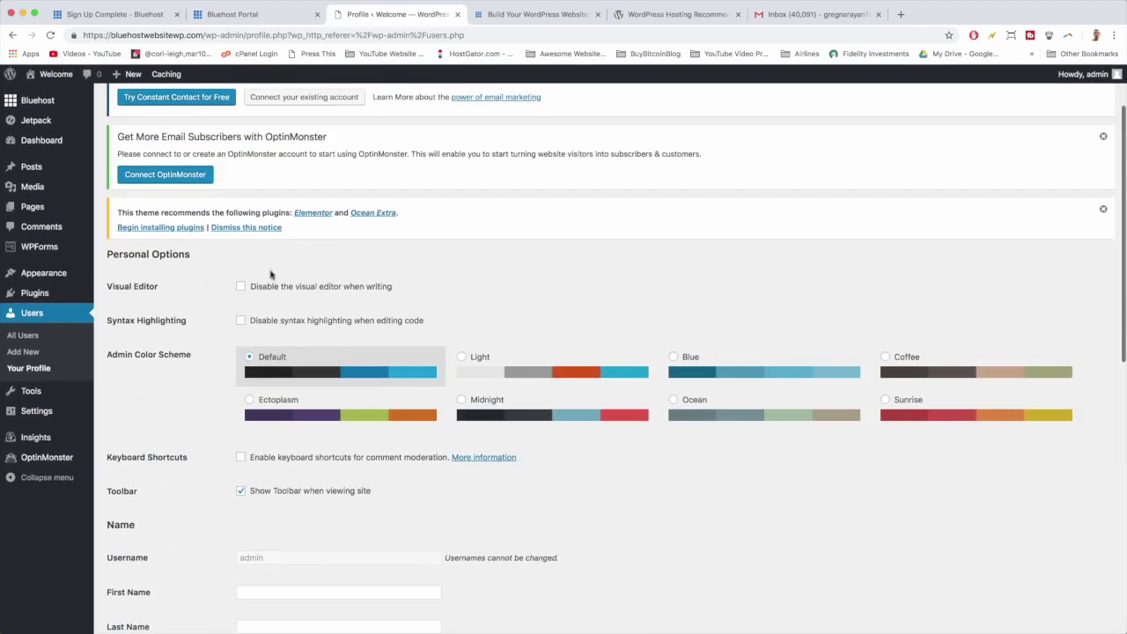
pyautogui.scroll(2, 540, 520)
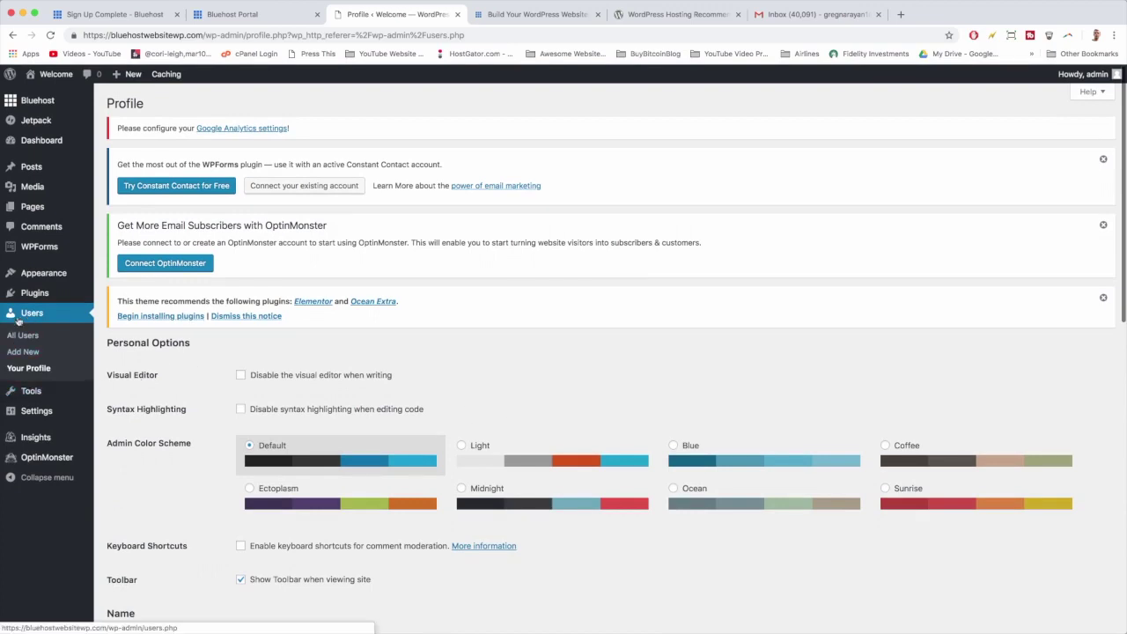
# In Add New User, fill in the new user's username, e-mail address, first and last name.
pyautogui.click(24, 352)
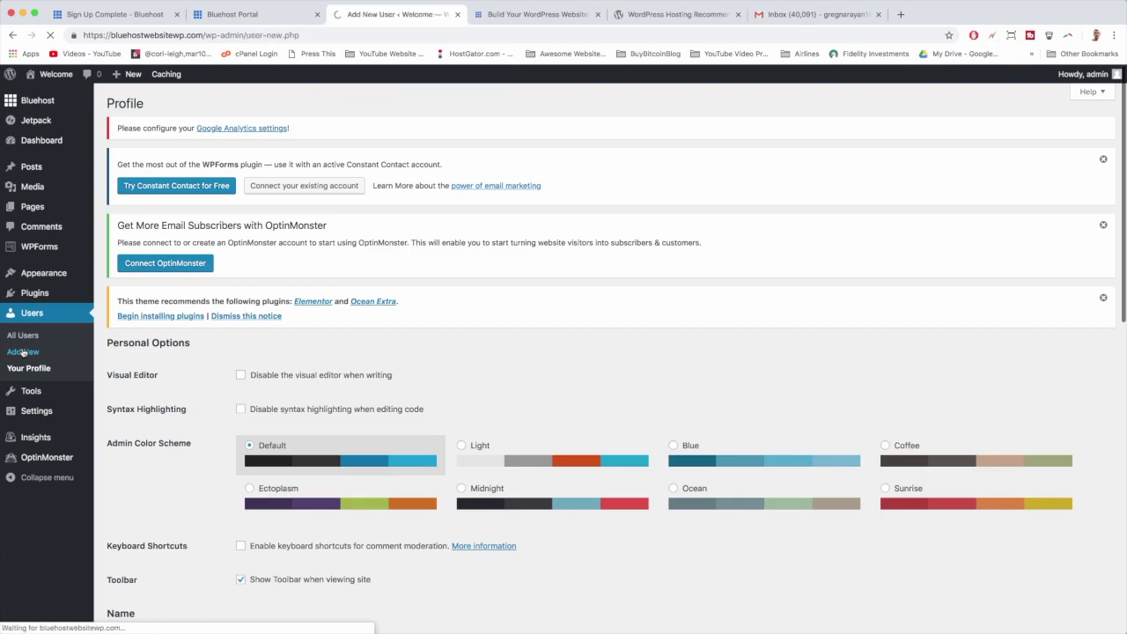
pyautogui.click(264, 371)
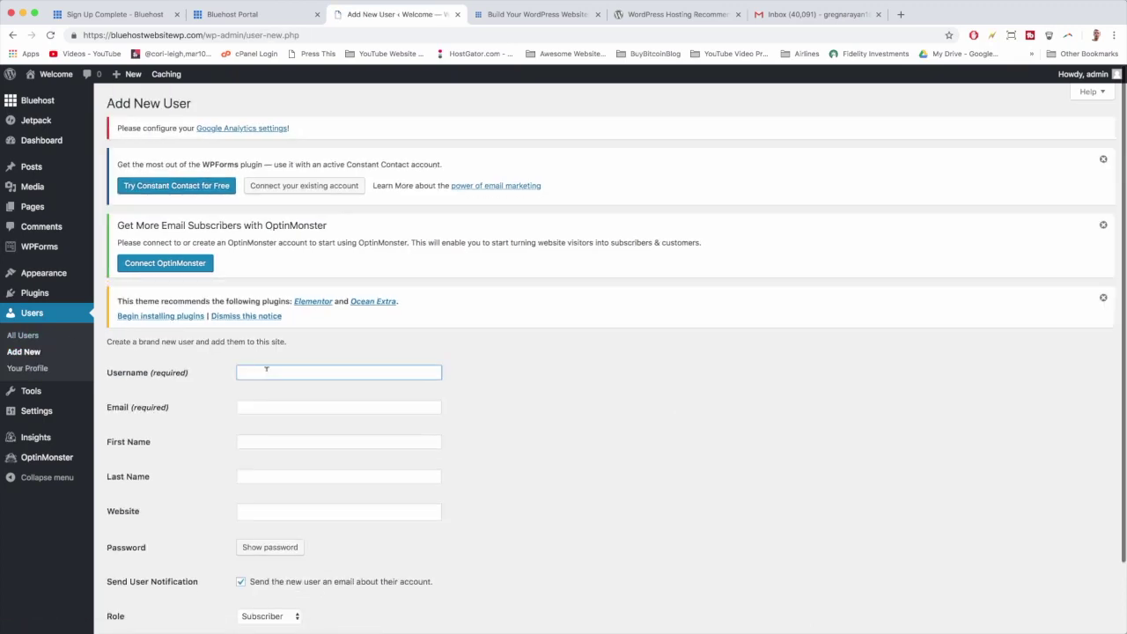
pyautogui.write('Greg')
pyautogui.press('Tab')
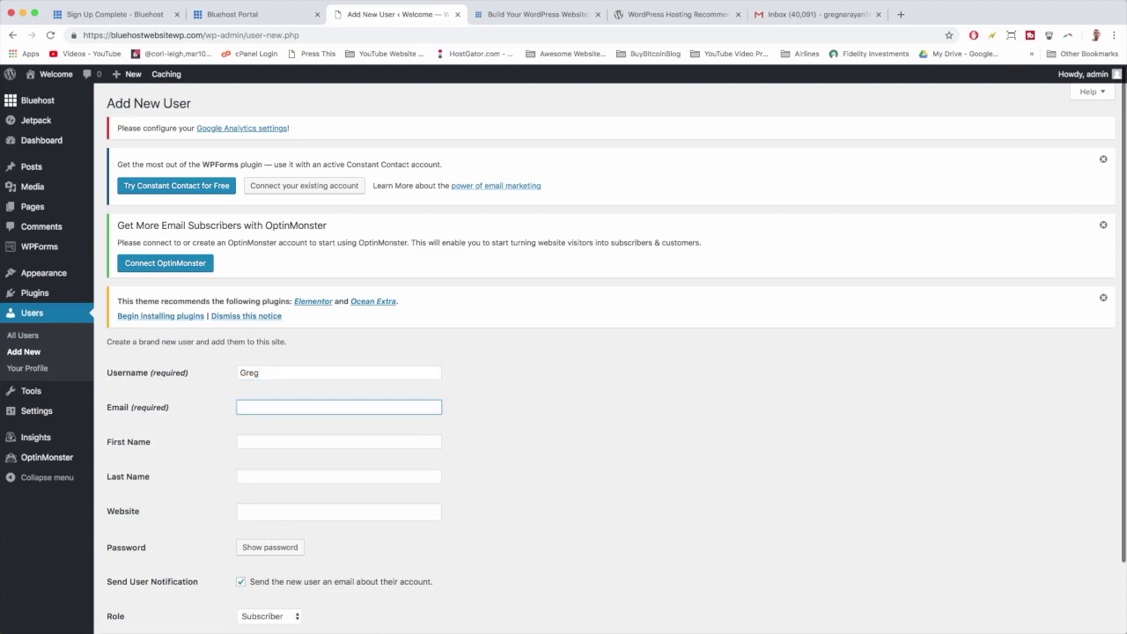
pyautogui.write('GRE')
pyautogui.press('BackSpace')
pyautogui.press('BackSpace')
pyautogui.press('BackSpace')
pyautogui.press('BackSpace')
pyautogui.press('Tab')
pyautogui.write('gr')
pyautogui.press('BackSpace')
pyautogui.press('BackSpace')
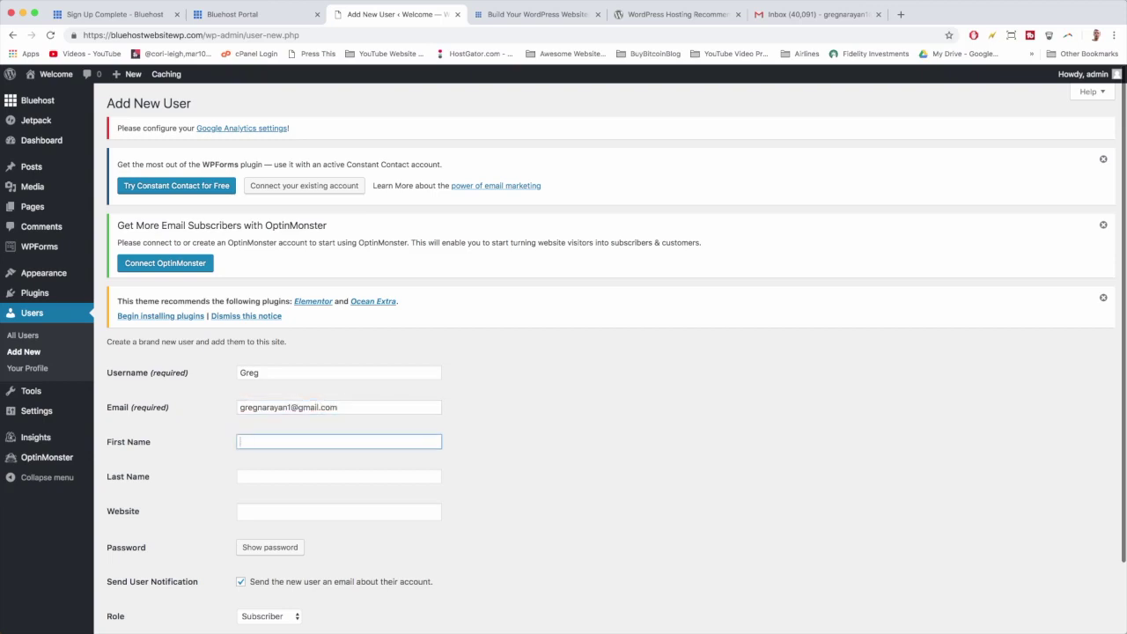
pyautogui.write('Greg')
pyautogui.press('Tab')
pyautogui.write('Narayan')
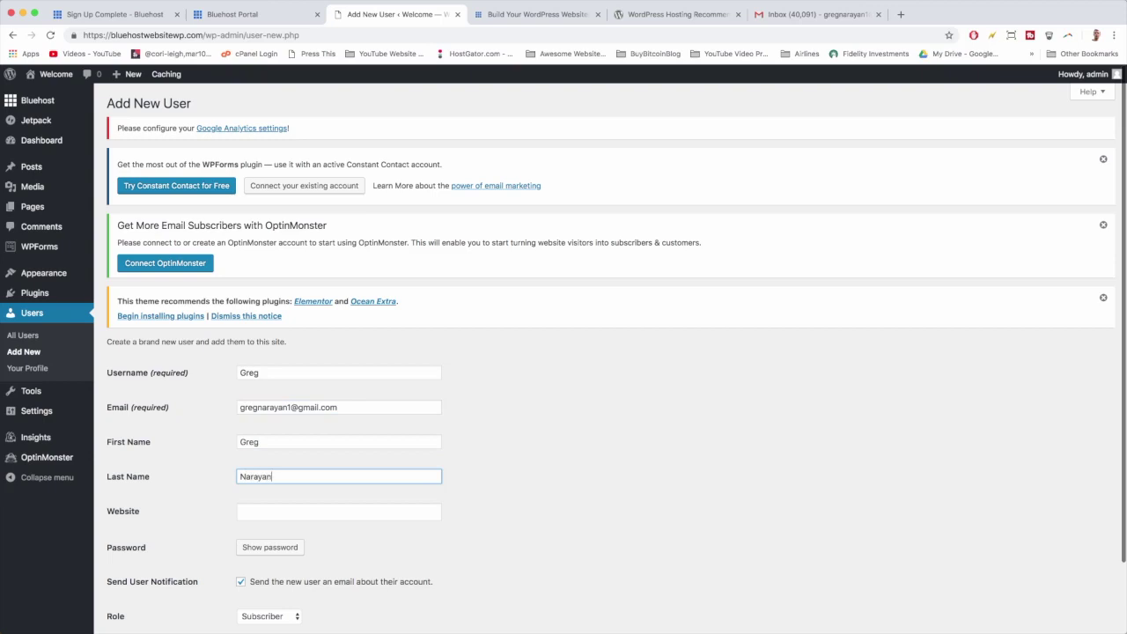
# Set a custom password, confirm the weak password, choose the Administrator role and create the user.
pyautogui.scroll(-3, 290, 408)
pyautogui.click(289, 473)
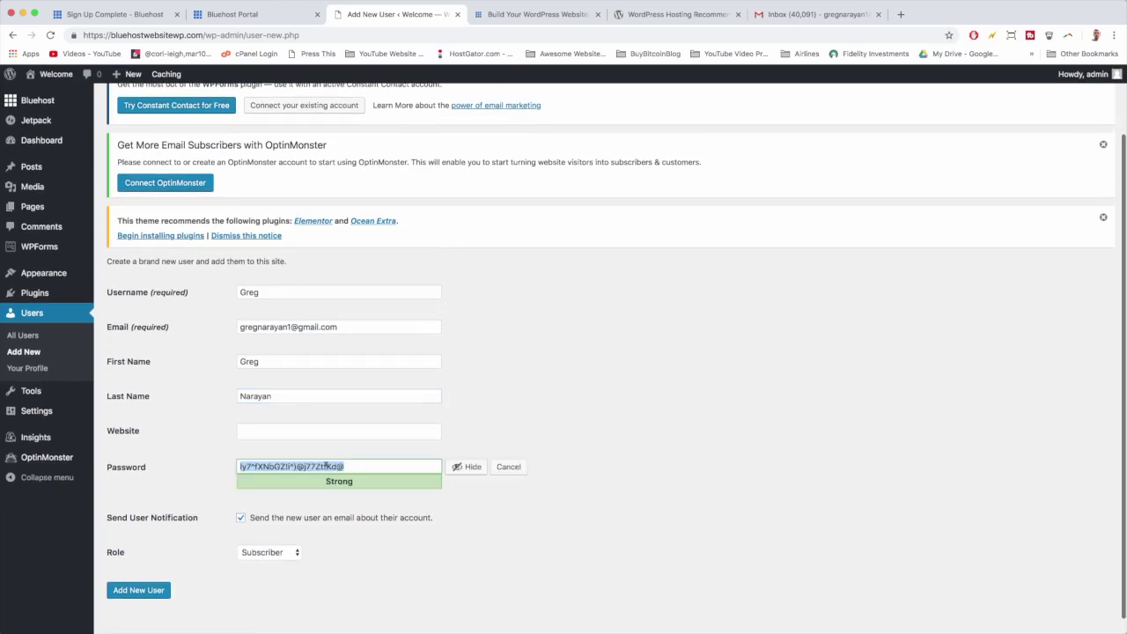
pyautogui.write('newpassword1')
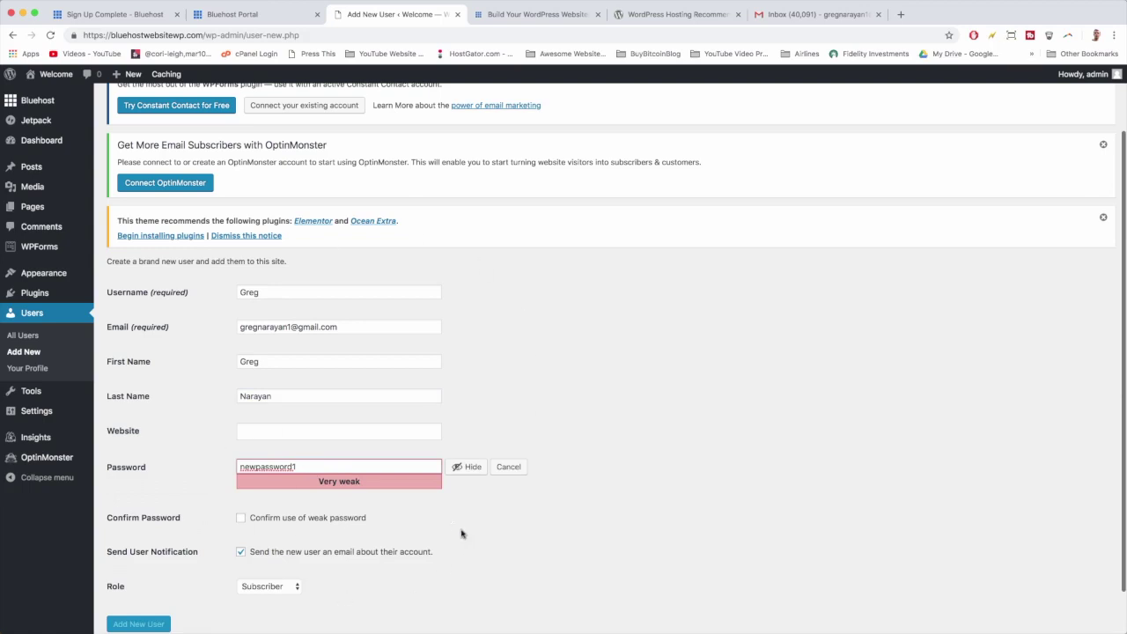
pyautogui.scroll(-1, 393, 519)
pyautogui.scroll(-1, 393, 519)
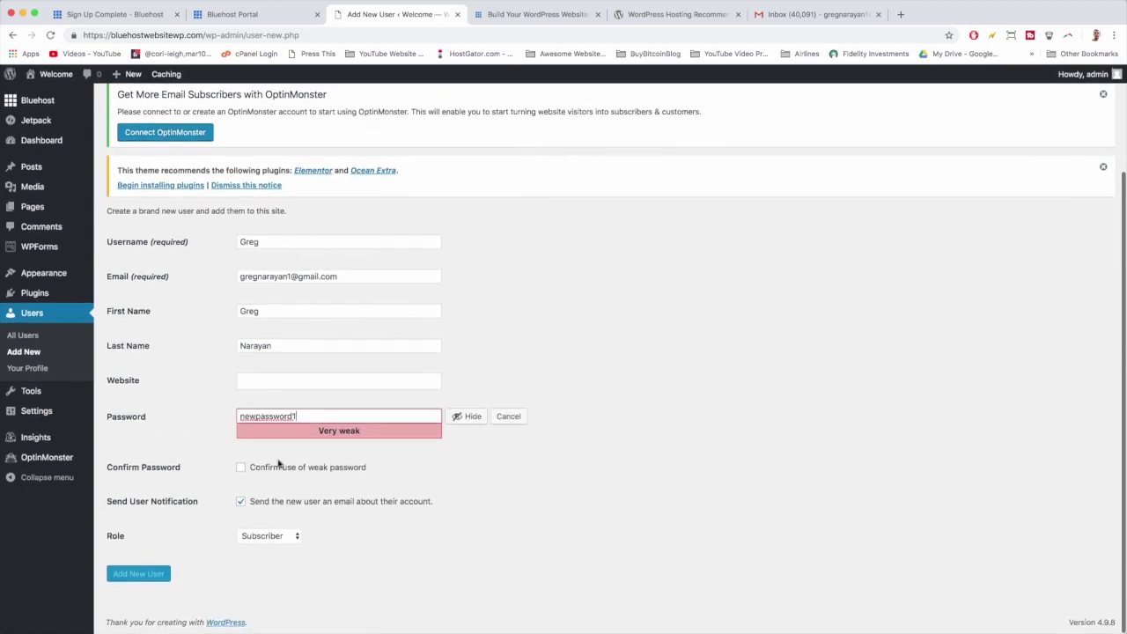
pyautogui.click(241, 467)
pyautogui.click(271, 536)
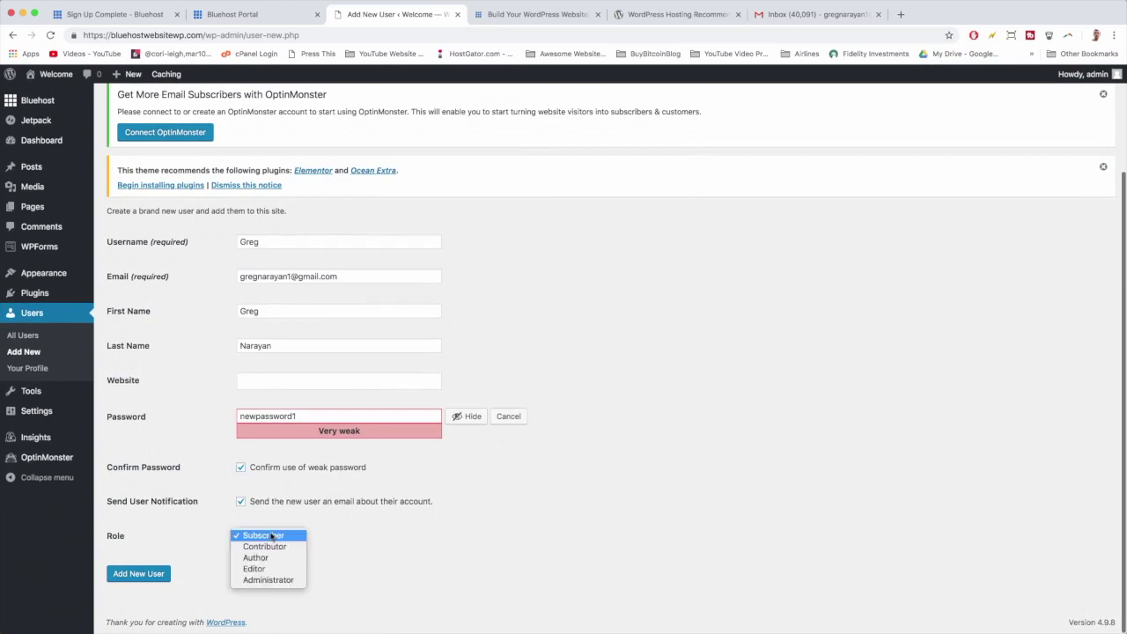
pyautogui.click(271, 580)
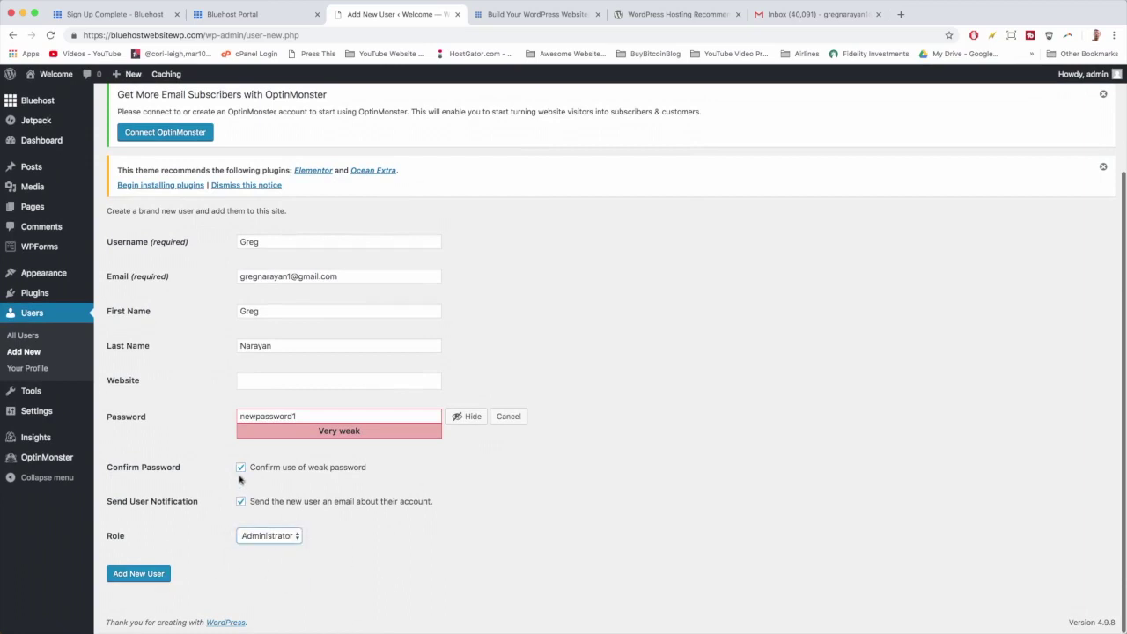
pyautogui.click(163, 580)
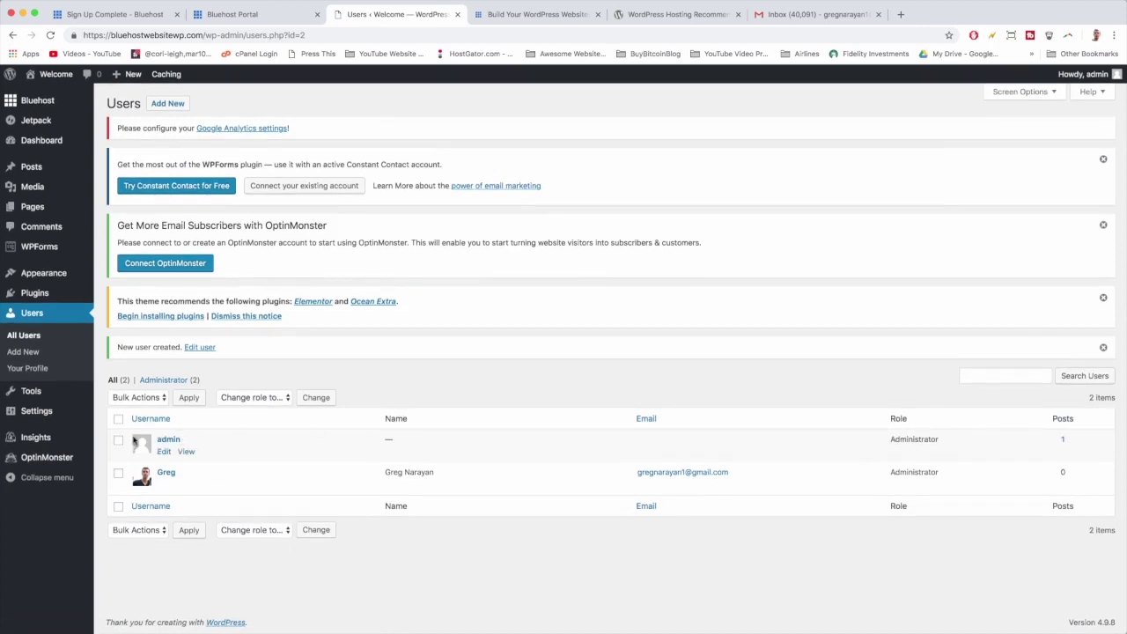
# Log the admin account out from the Howdy, admin menu.
pyautogui.moveTo(167, 495)
pyautogui.moveTo(1081, 75)
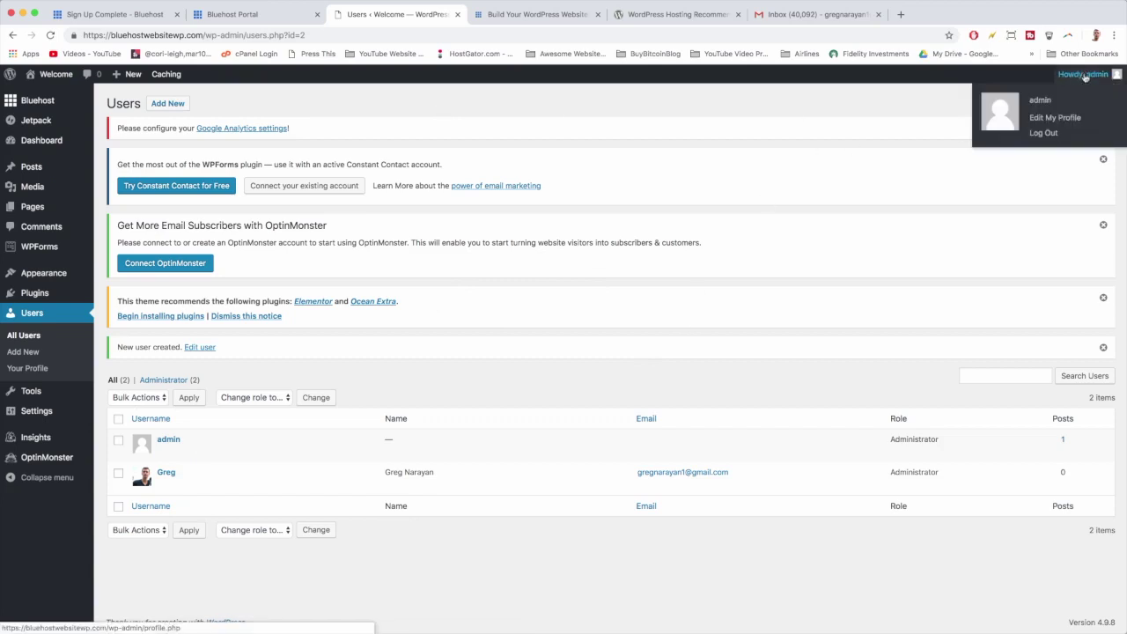
pyautogui.click(1058, 135)
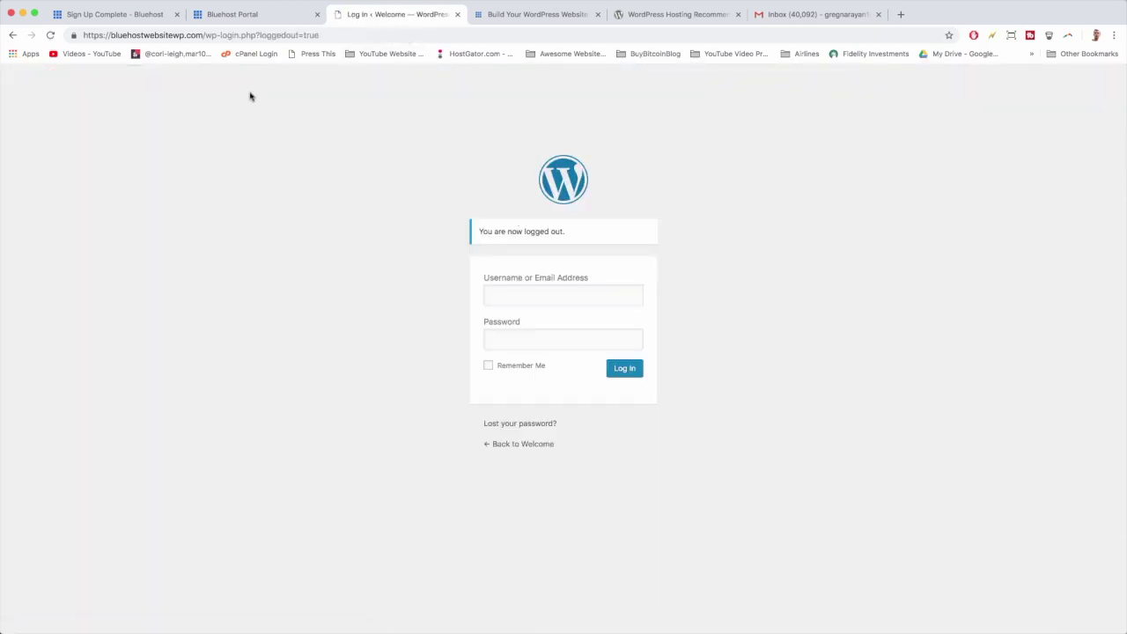
# Load the site's domain, then append /login to reach the login page.
pyautogui.moveTo(205, 35); pyautogui.dragTo(362, 34)
pyautogui.press('BackSpace')
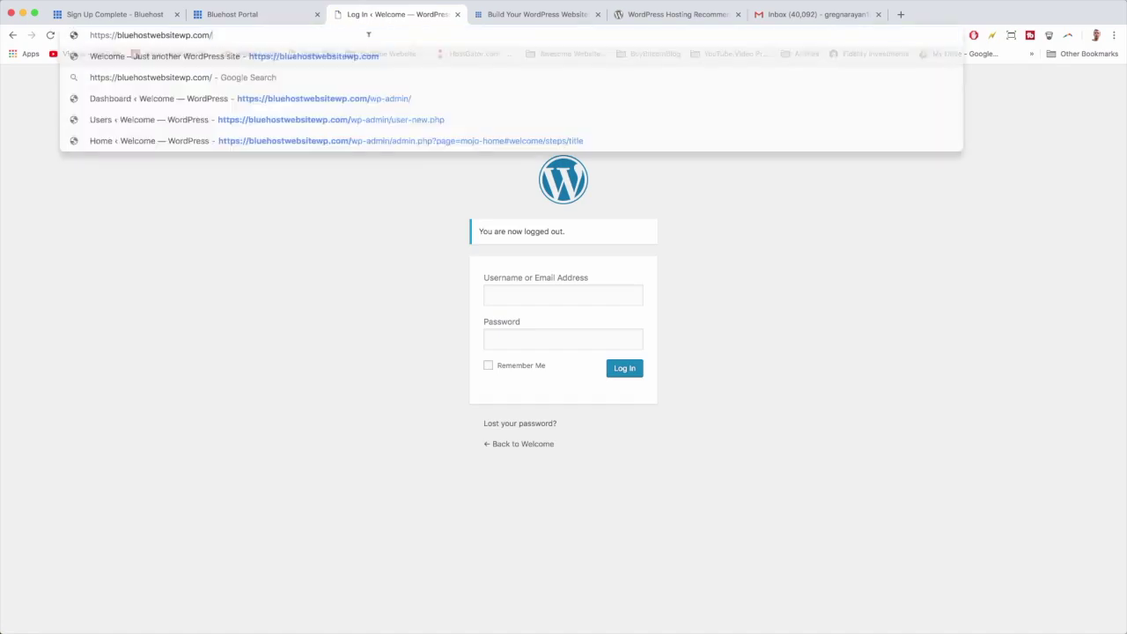
pyautogui.press('Return')
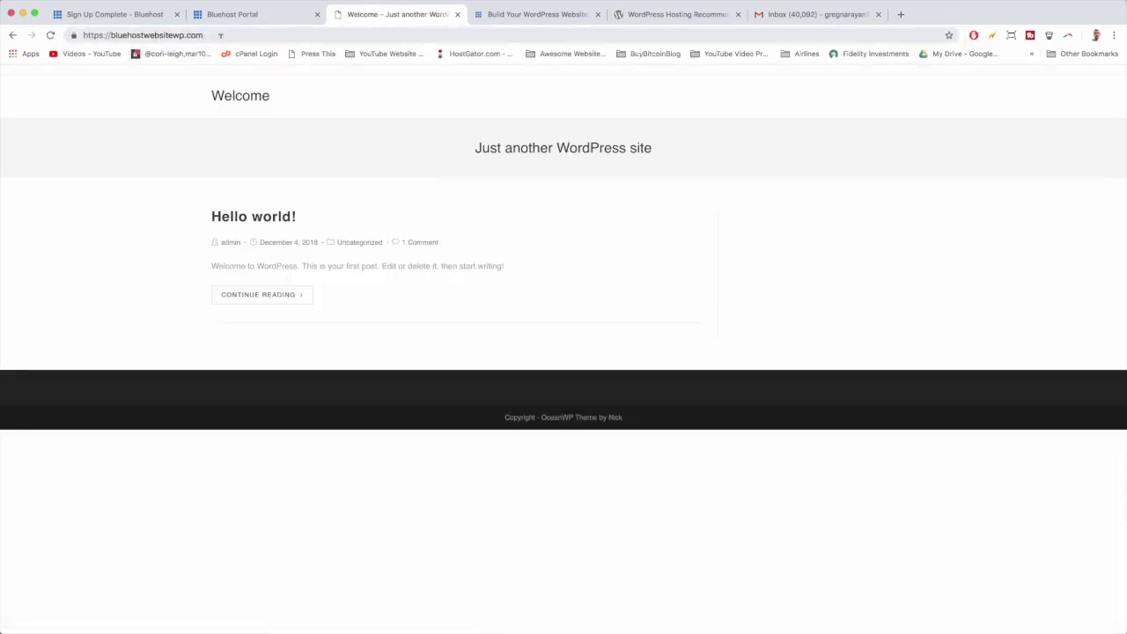
pyautogui.click(234, 35)
pyautogui.click(218, 34)
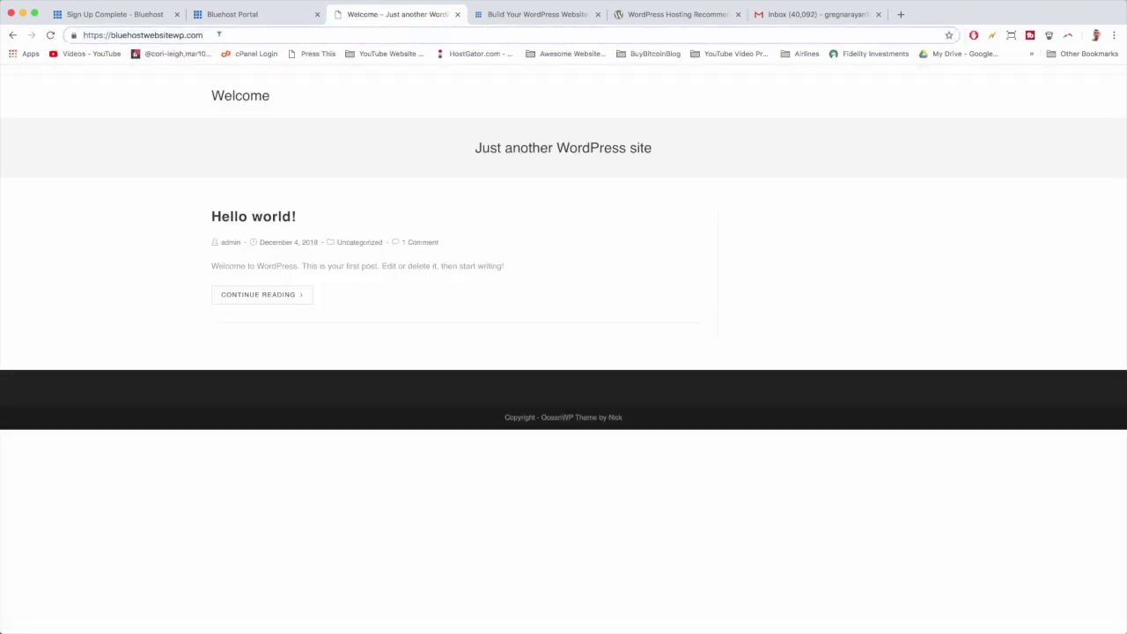
pyautogui.write('/login')
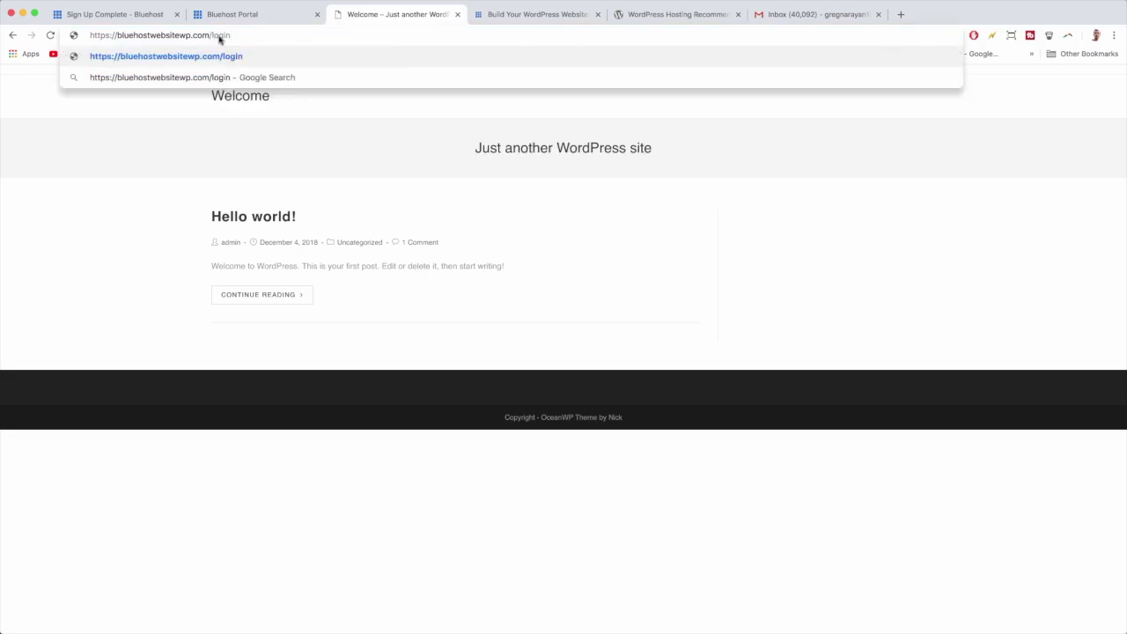
pyautogui.press('Return')
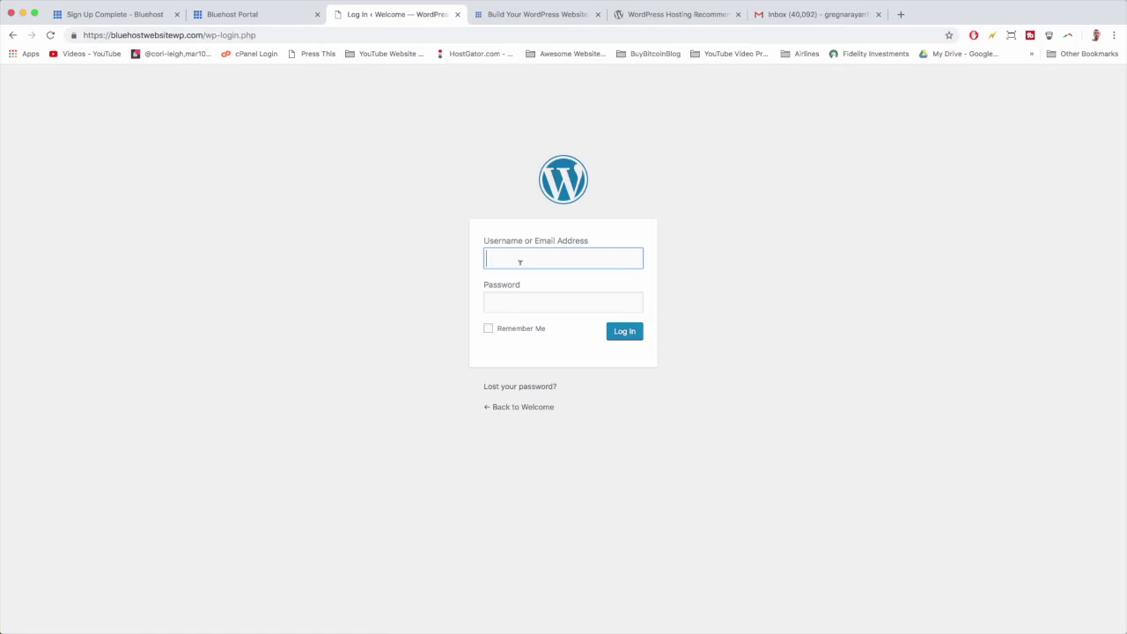
# Enter the new user's username and password with Remember Me, bookmark the page, and log in.
pyautogui.write('reg')
pyautogui.press('Tab')
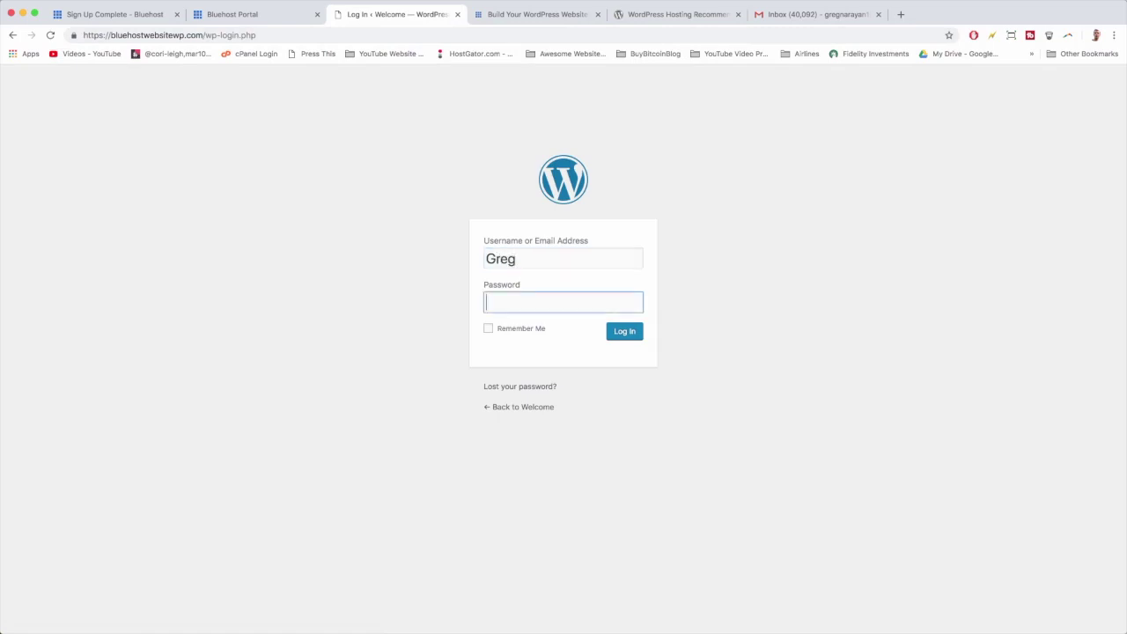
pyautogui.write('•••••••')
pyautogui.click(511, 332)
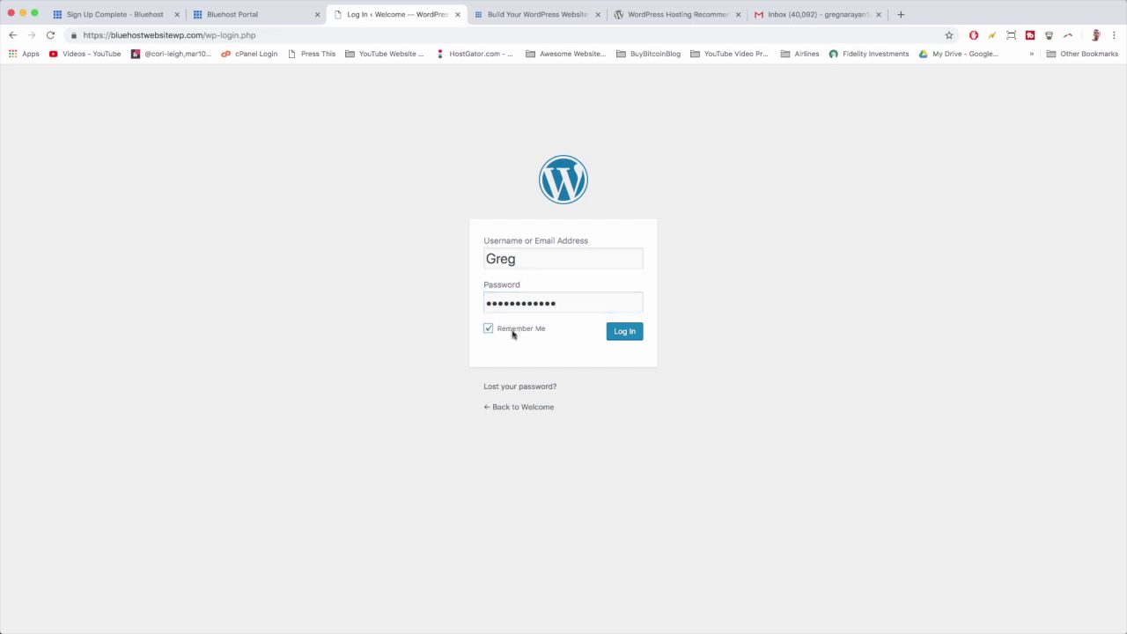
pyautogui.click(948, 35)
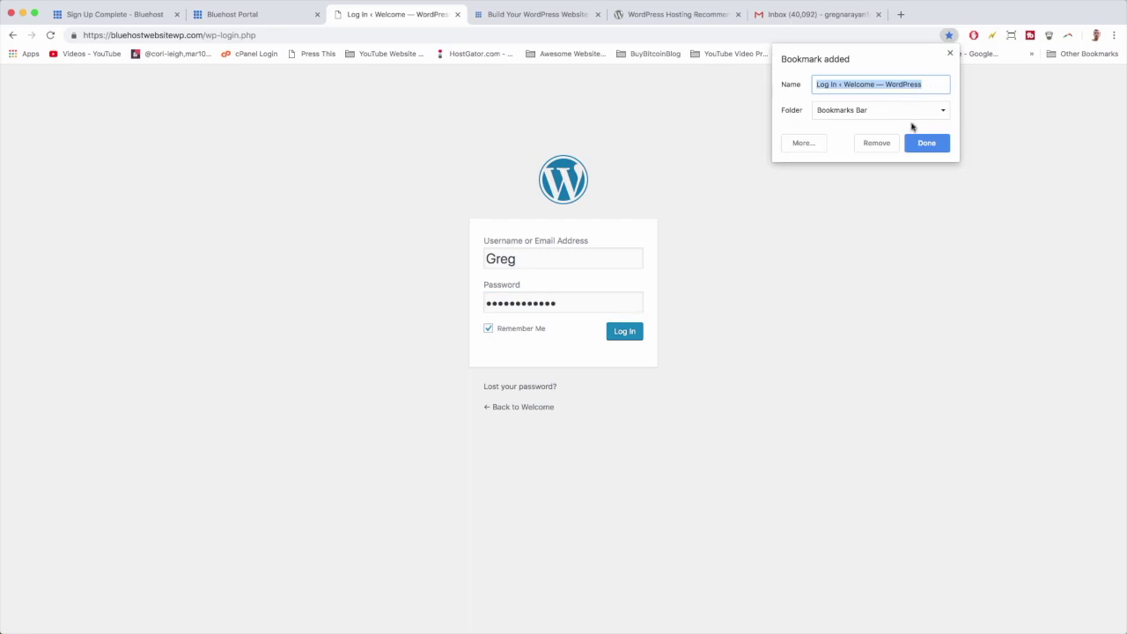
pyautogui.click(921, 143)
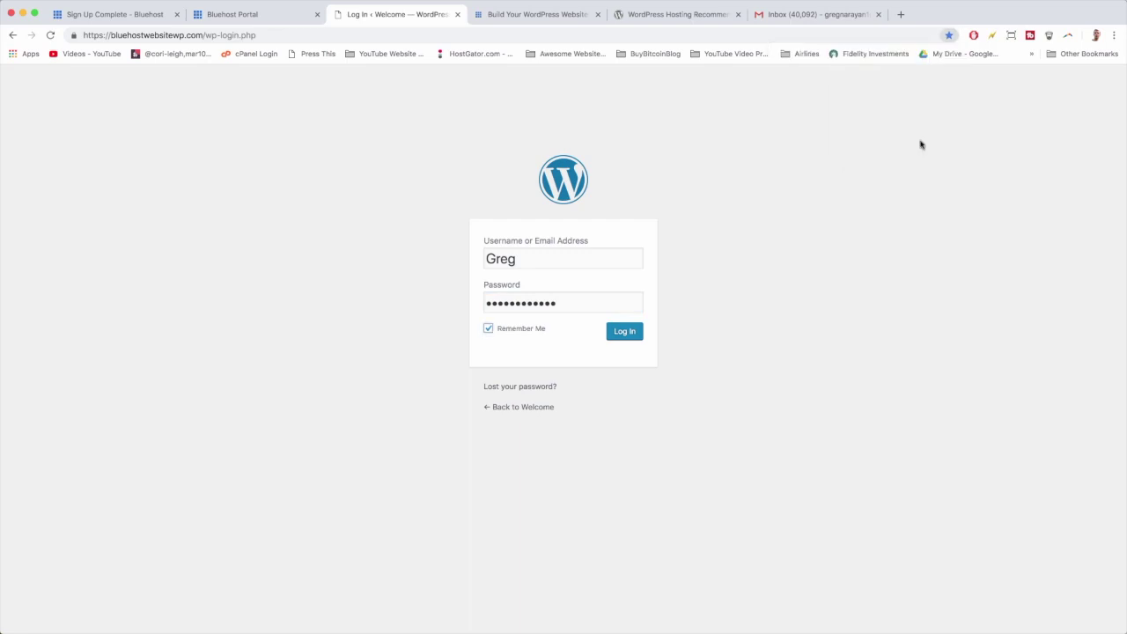
pyautogui.click(623, 333)
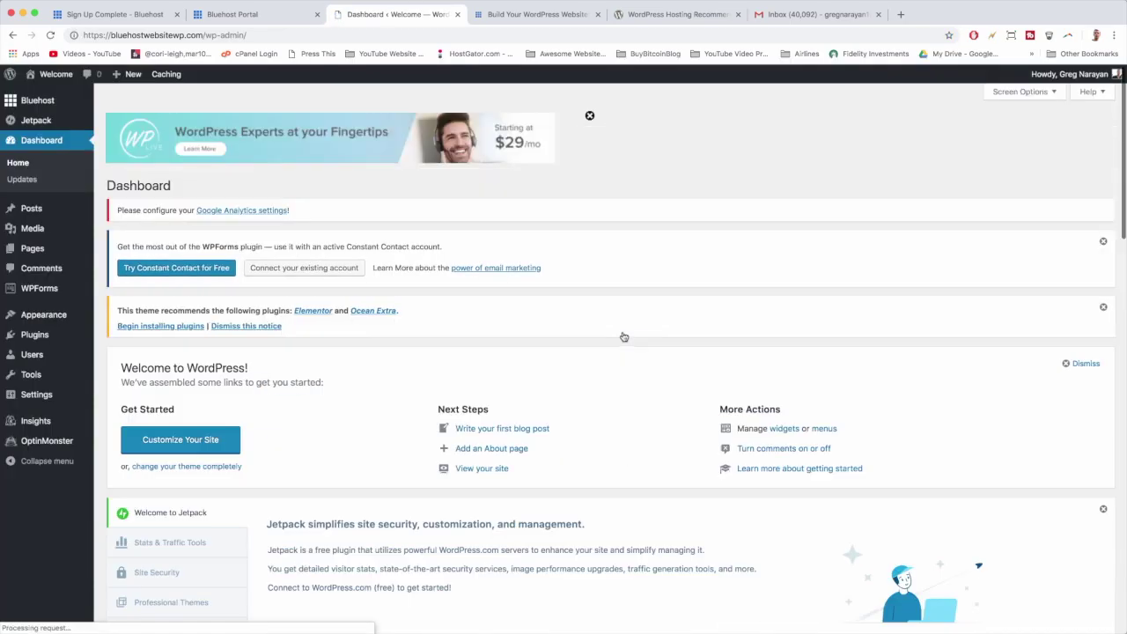
# Review the new administrator's Dashboard showing 1 post, 1 page and 1 comment on OceanWP.
pyautogui.scroll(-15, 511, 286)
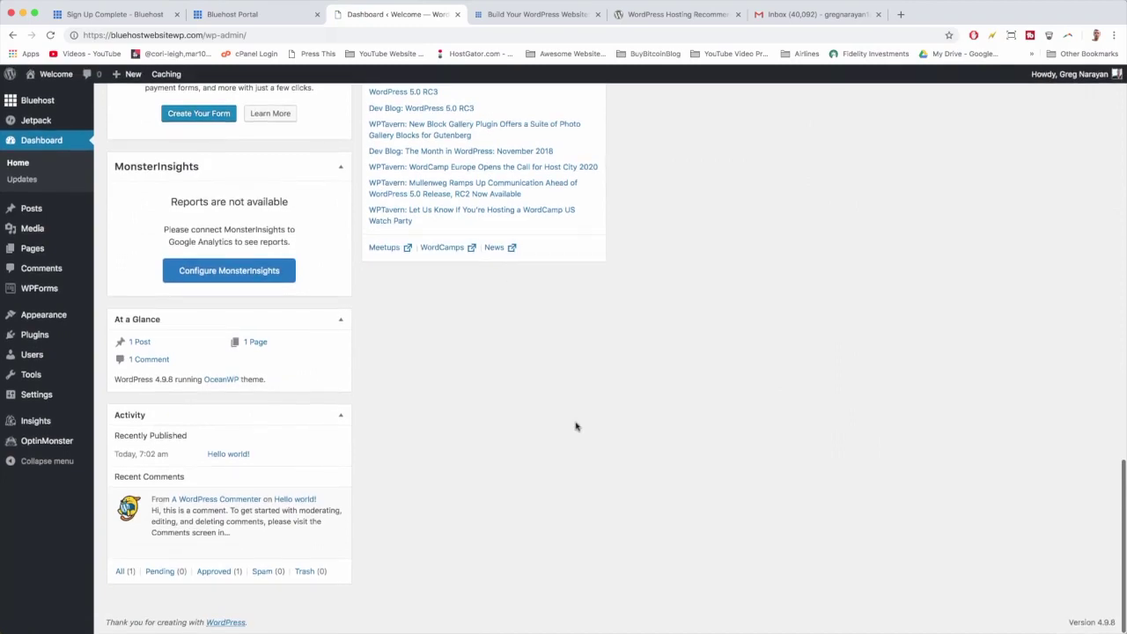
pyautogui.scroll(15, 575, 426)
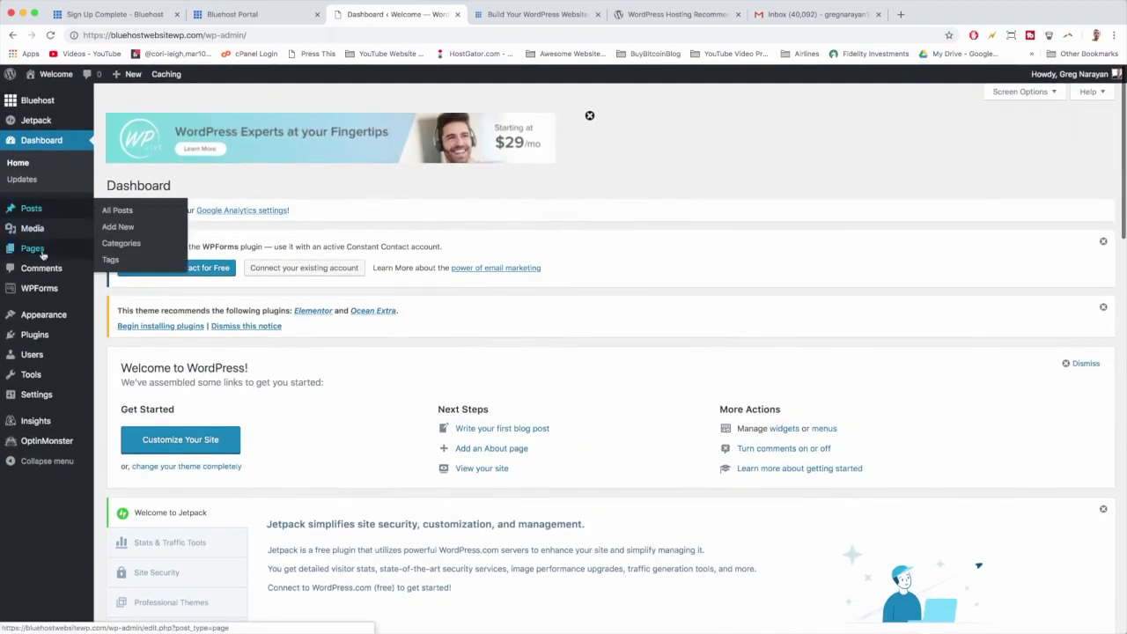
pyautogui.moveTo(37, 406)
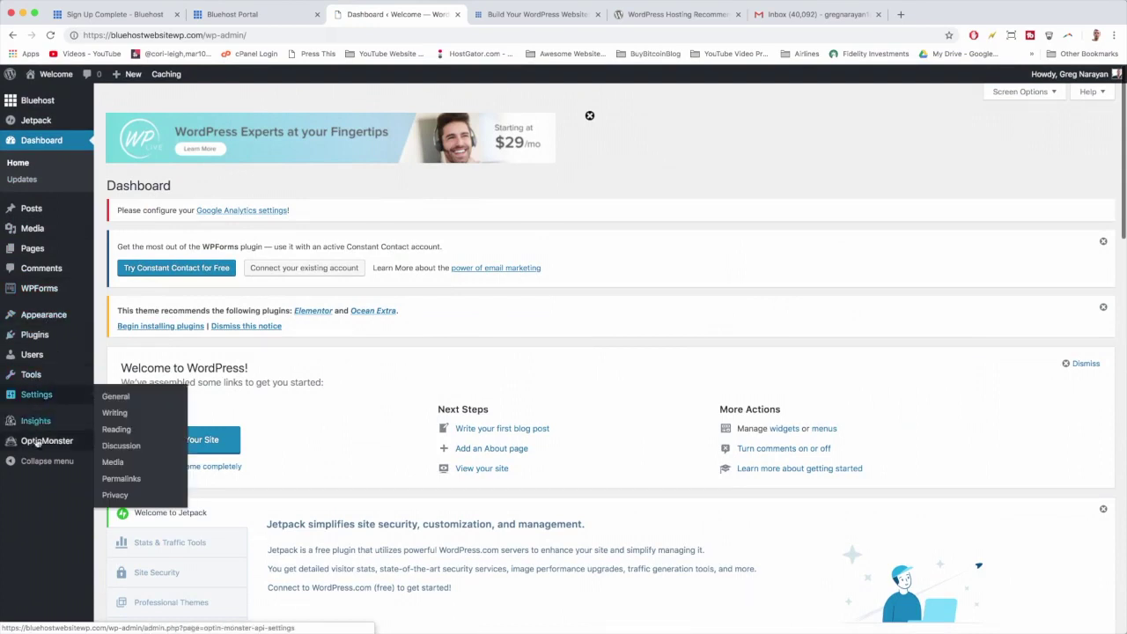